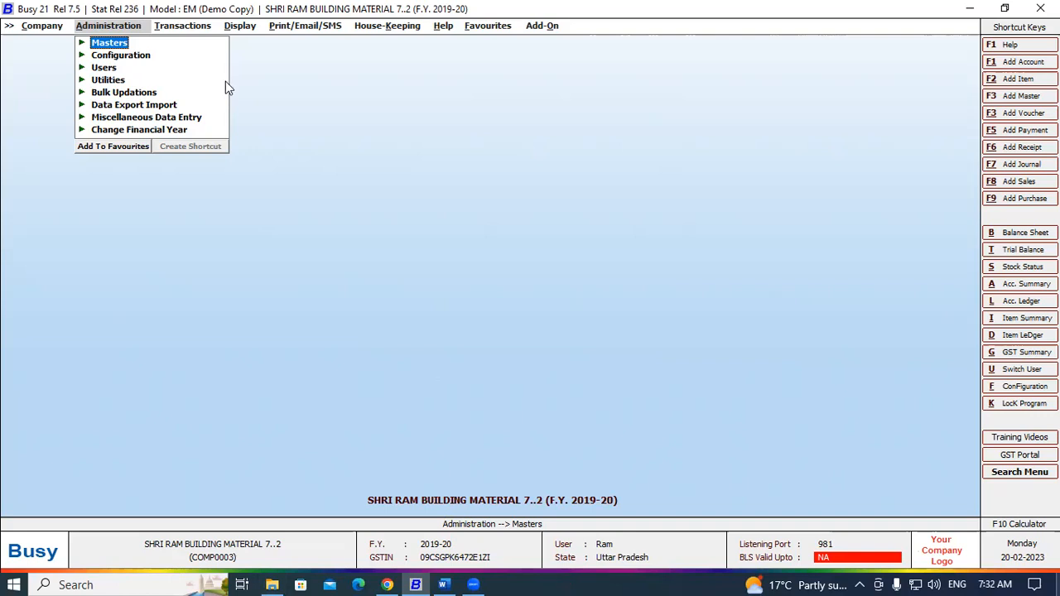
Step: Open the detailed Parameterized Closing Stock report for all items
left_click(242, 26)
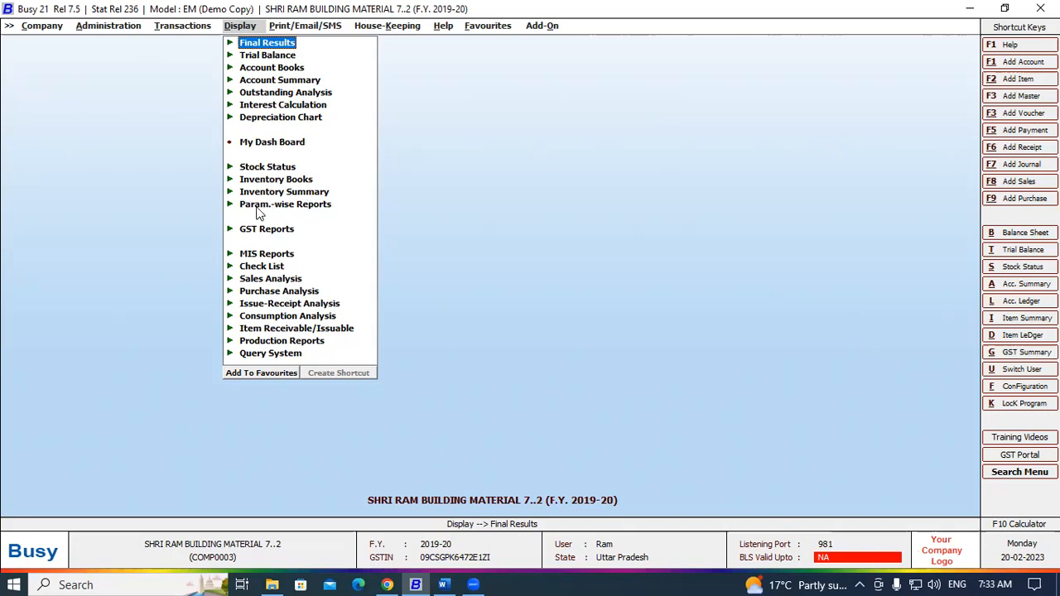
left_click(231, 207)
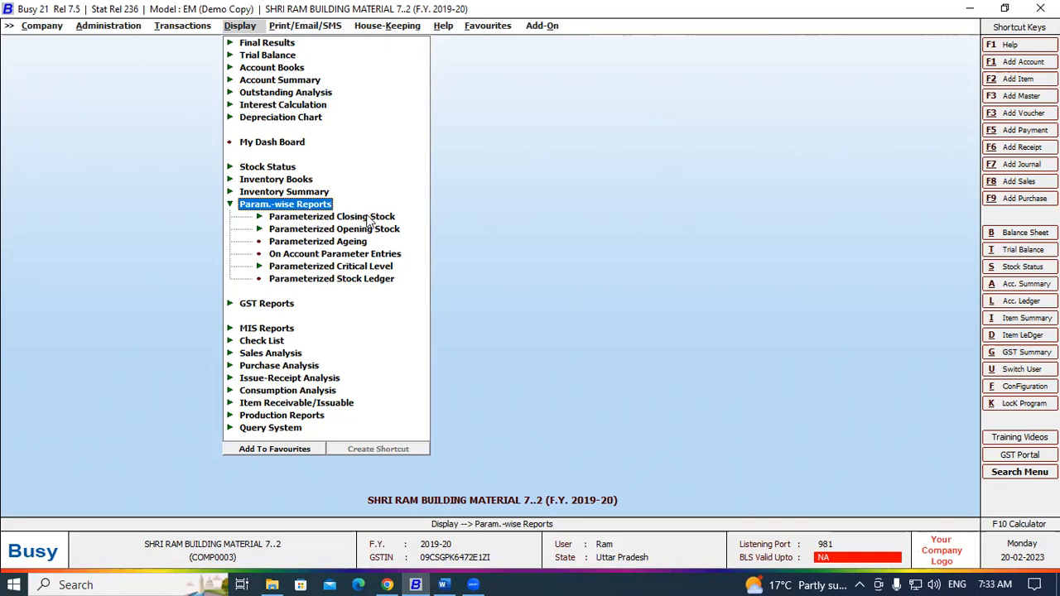
left_click(312, 217)
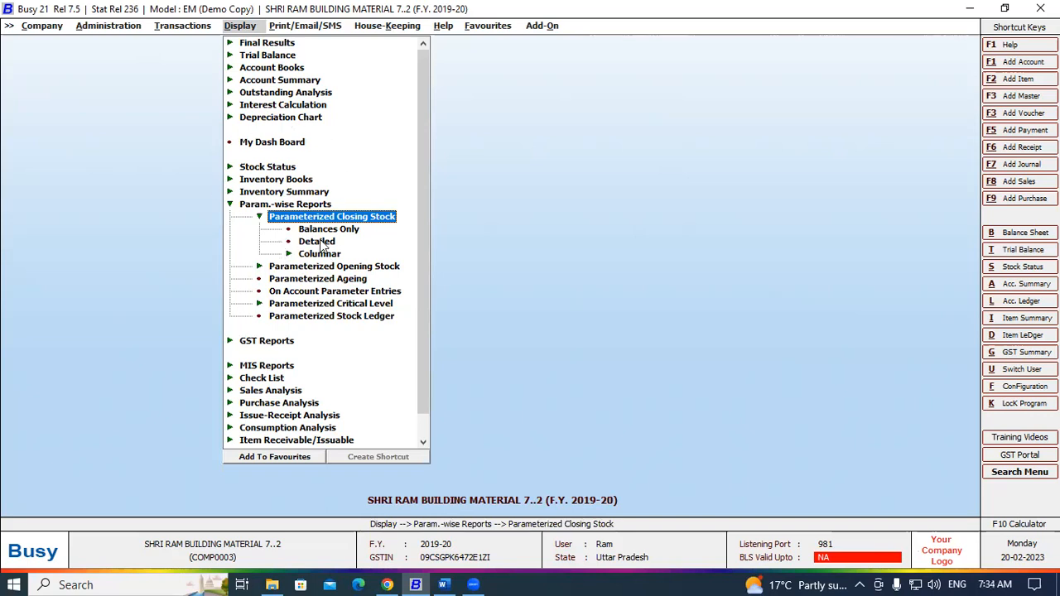
left_click(317, 241)
left_click(328, 242)
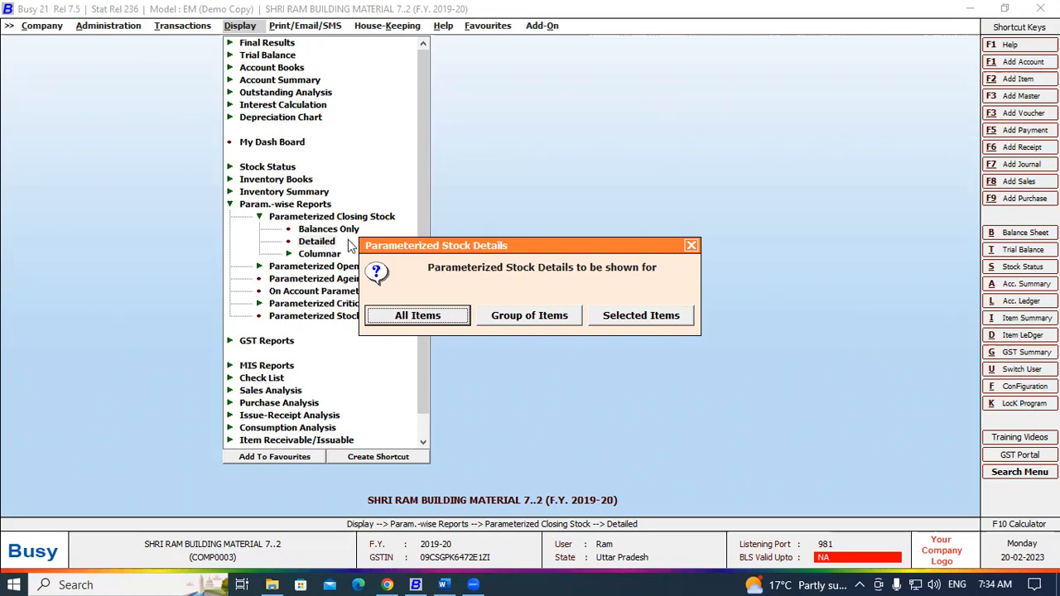
left_click(416, 321)
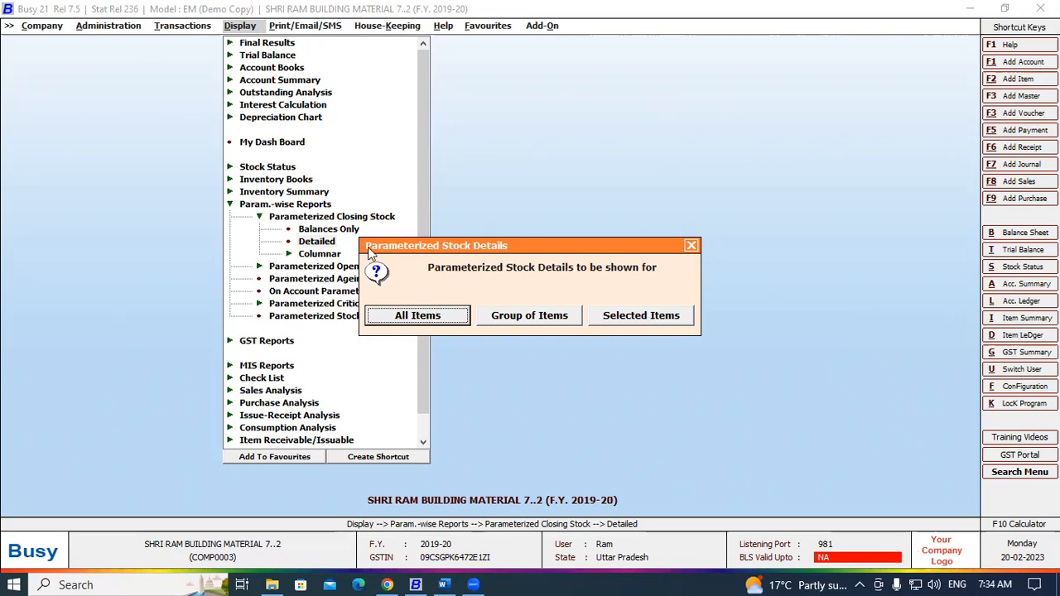
left_click(429, 319)
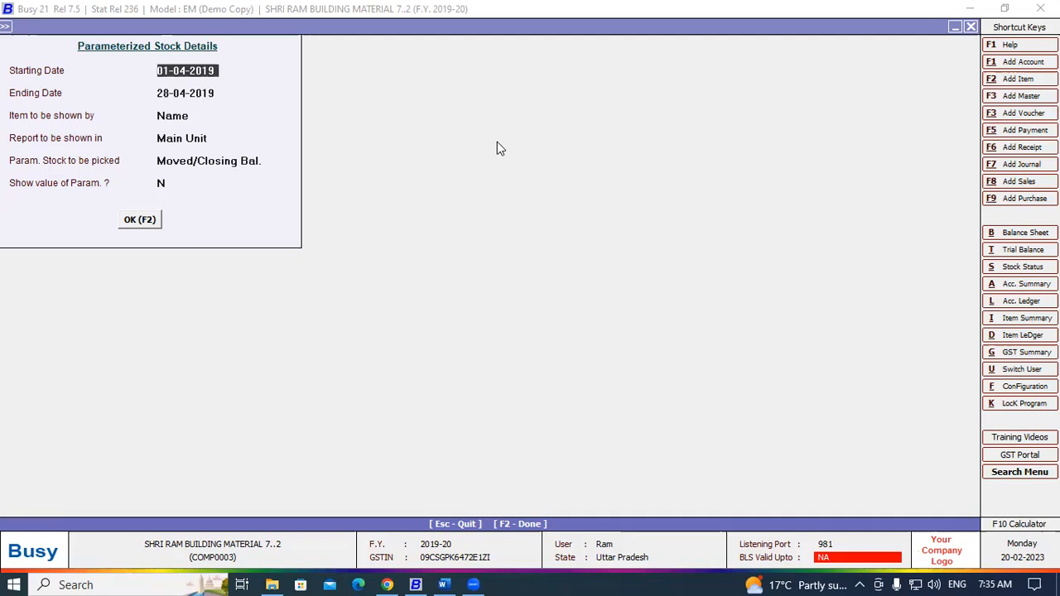
Step: Generate the all-items report from 01-04-2019 to 28-04-2019 by Name, in Main Unit, with Moved/Closing Bal. stock and parameter values set to N
key("Return")
key("Return")
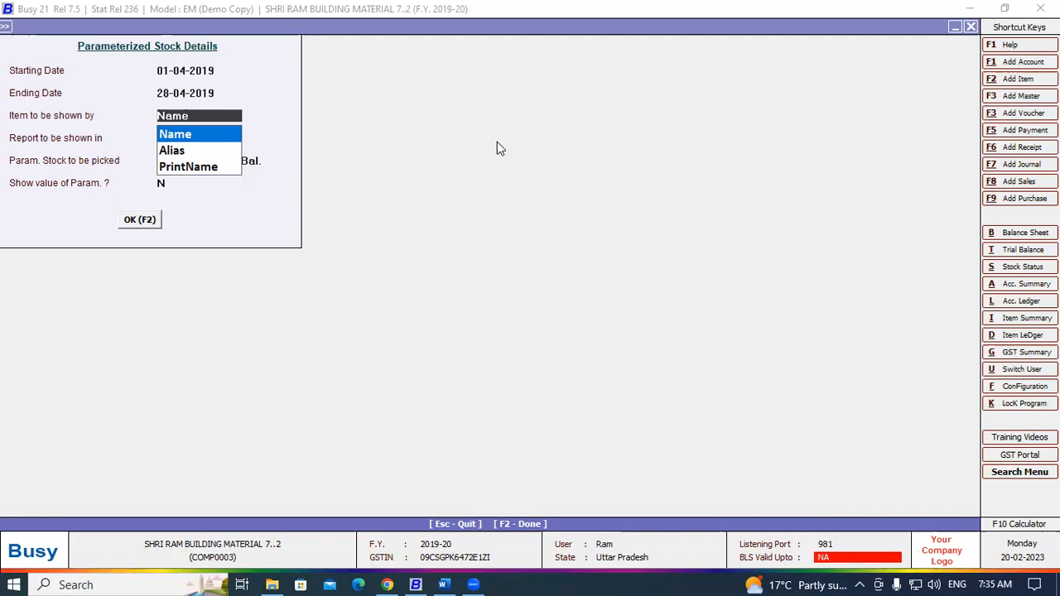
key("Return")
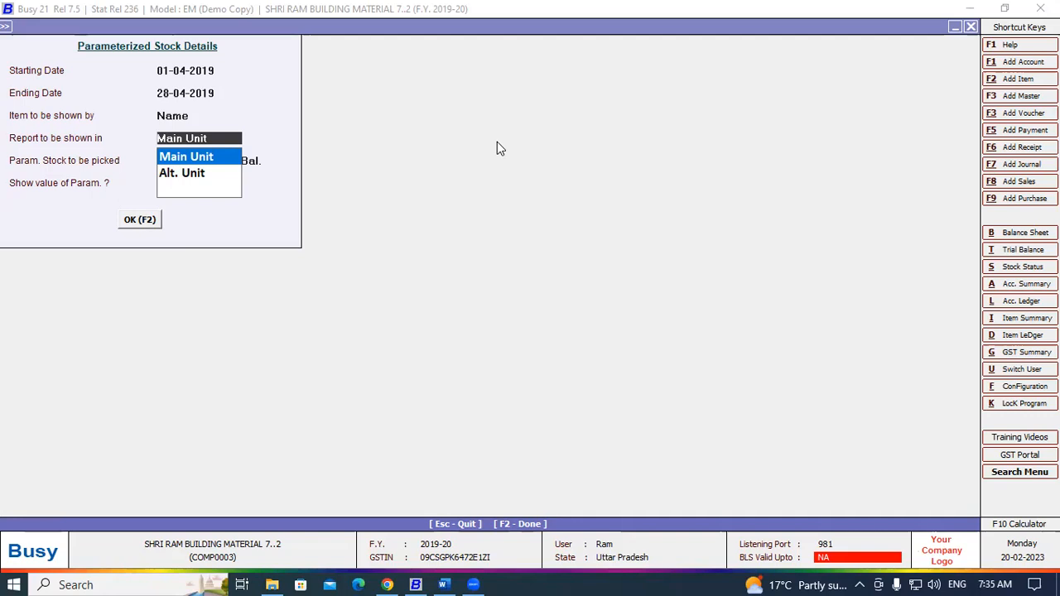
key("Return")
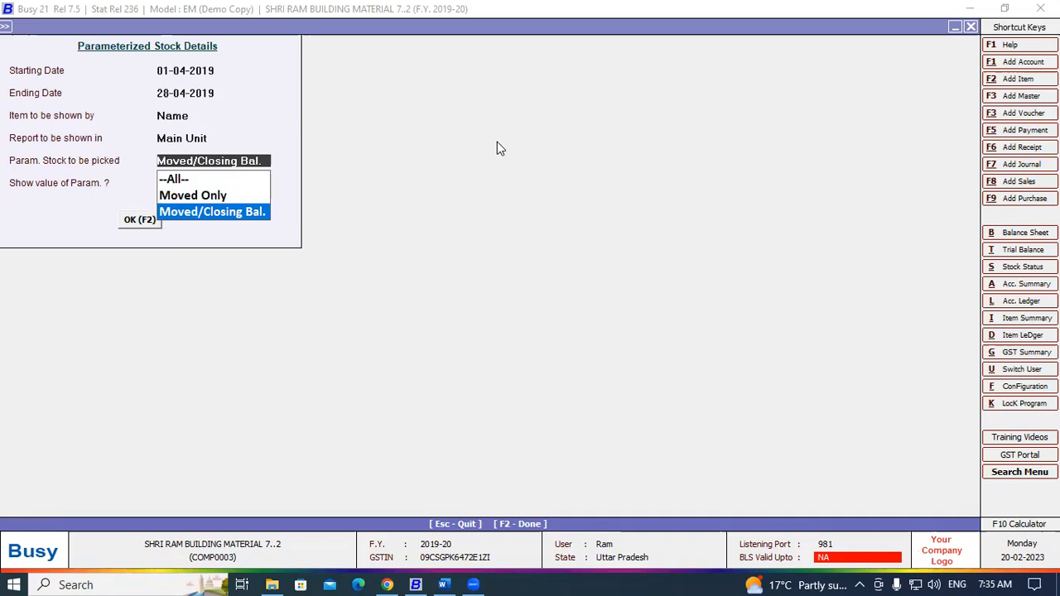
key("Return")
key("Return")
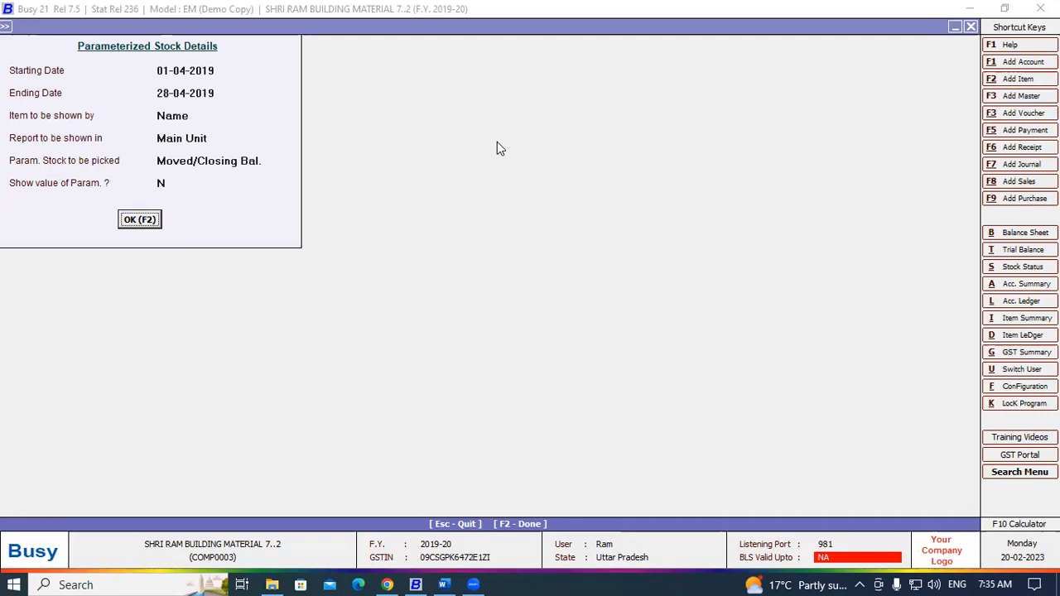
key("Return")
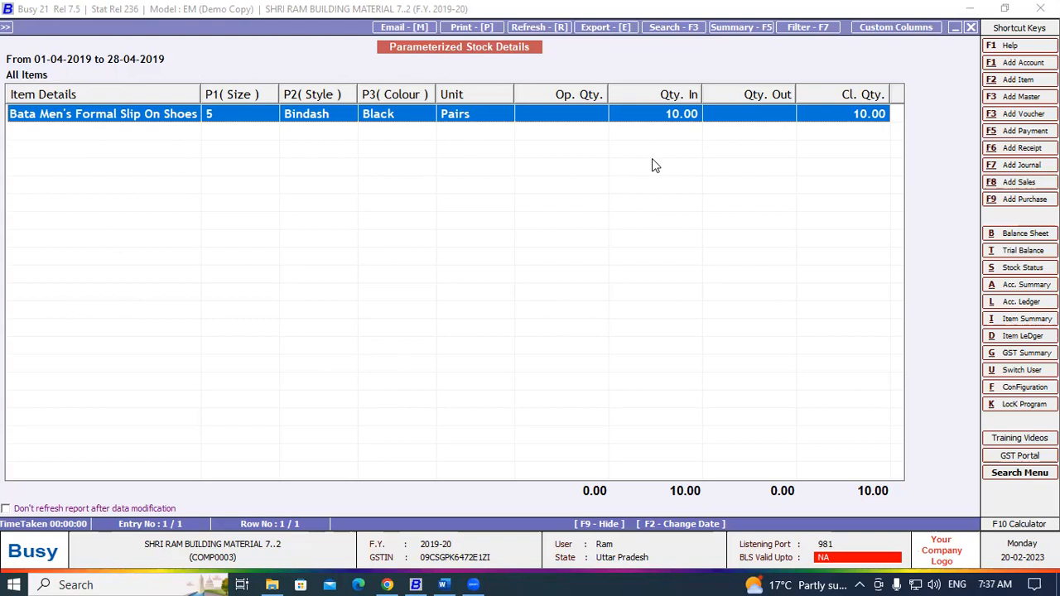
Step: Rerun the detailed stock report for the item group CEMENT from 01-04-2019 to 28-04-2019, keeping the other report options
key("Escape")
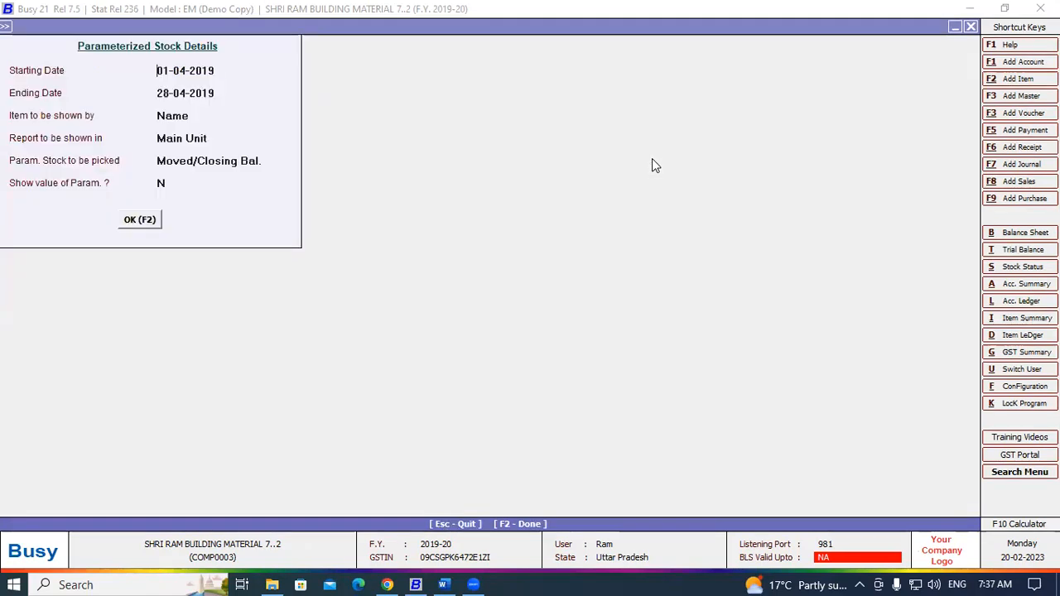
key("Escape")
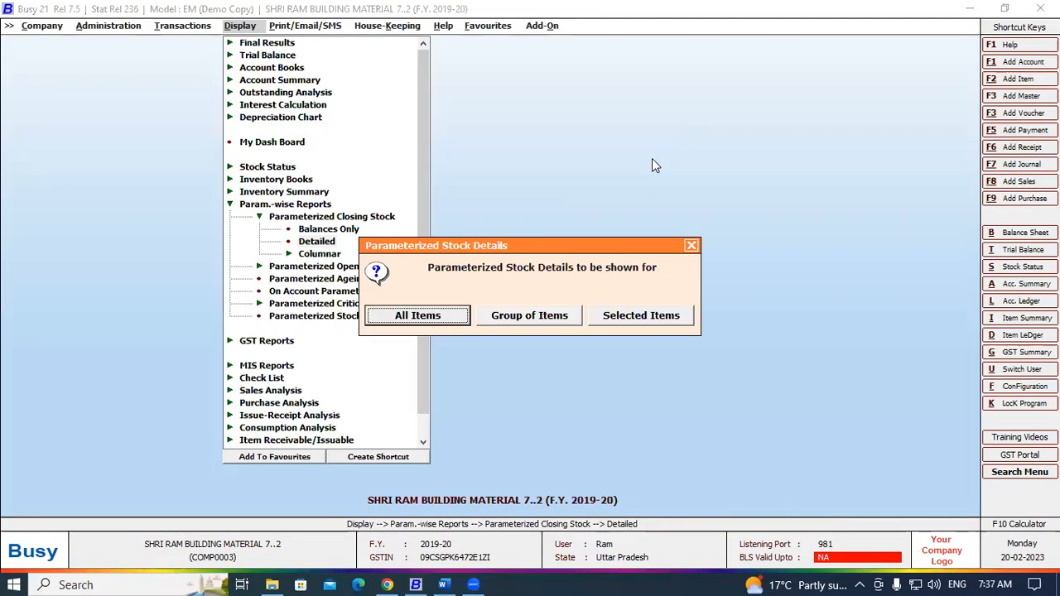
key("Right")
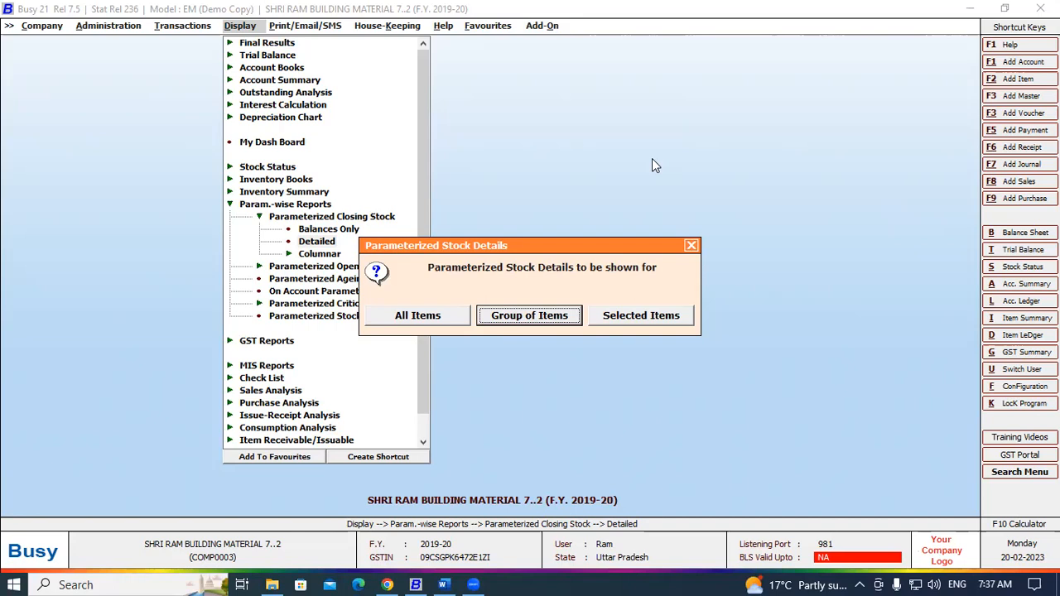
key("Return")
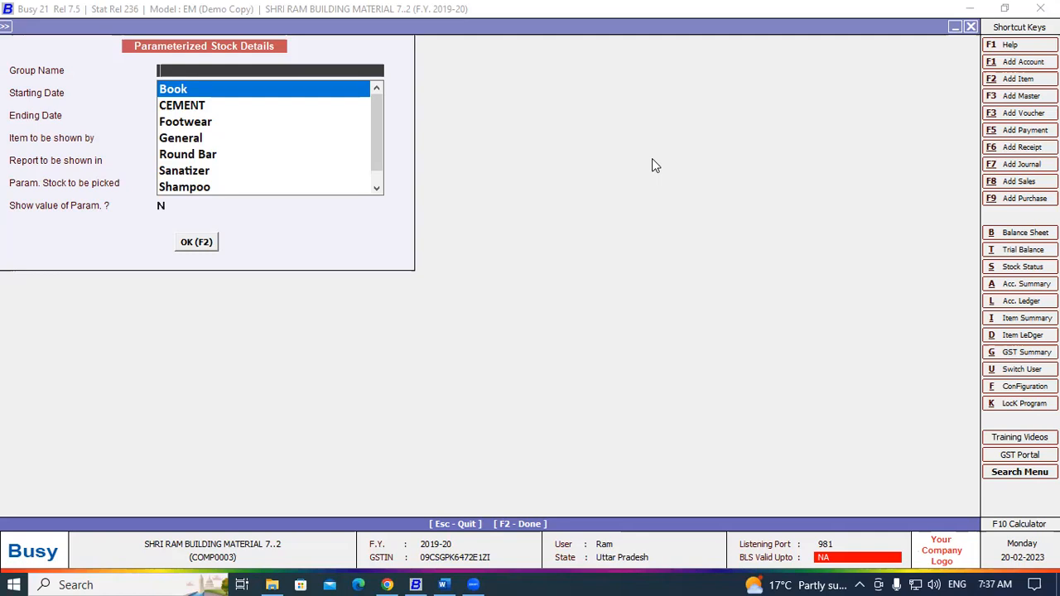
key("Down")
key("Return")
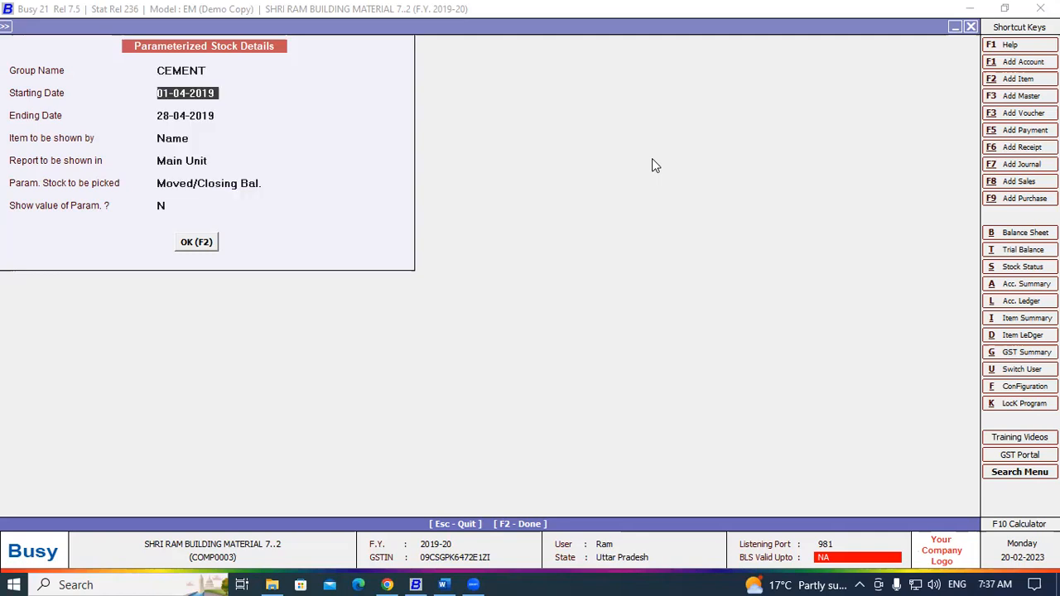
key("Return")
key("Return")
key("Return")
key("Return")
key("Return")
key("Return")
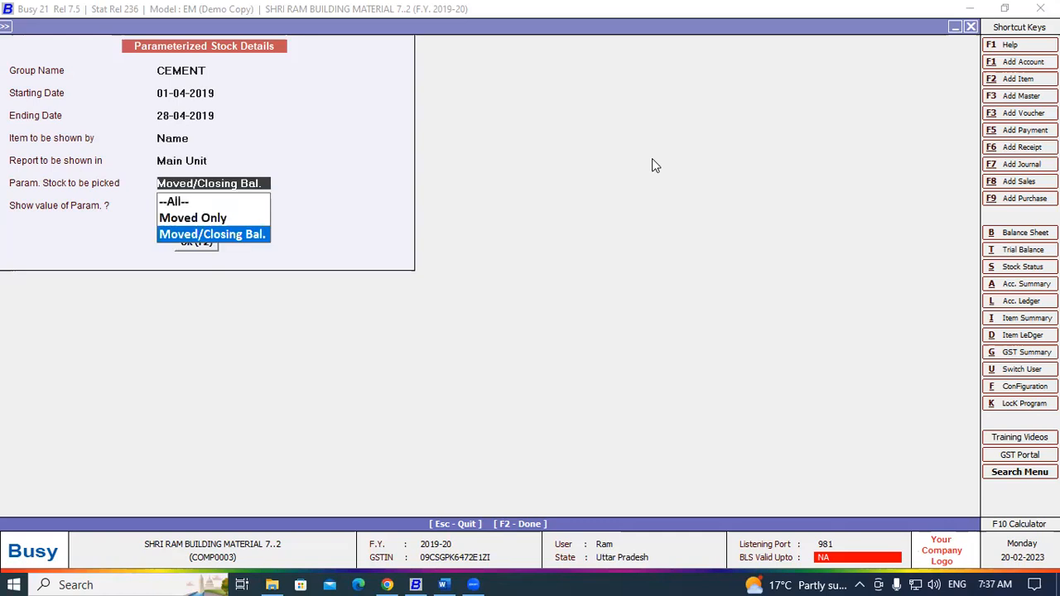
key("Return")
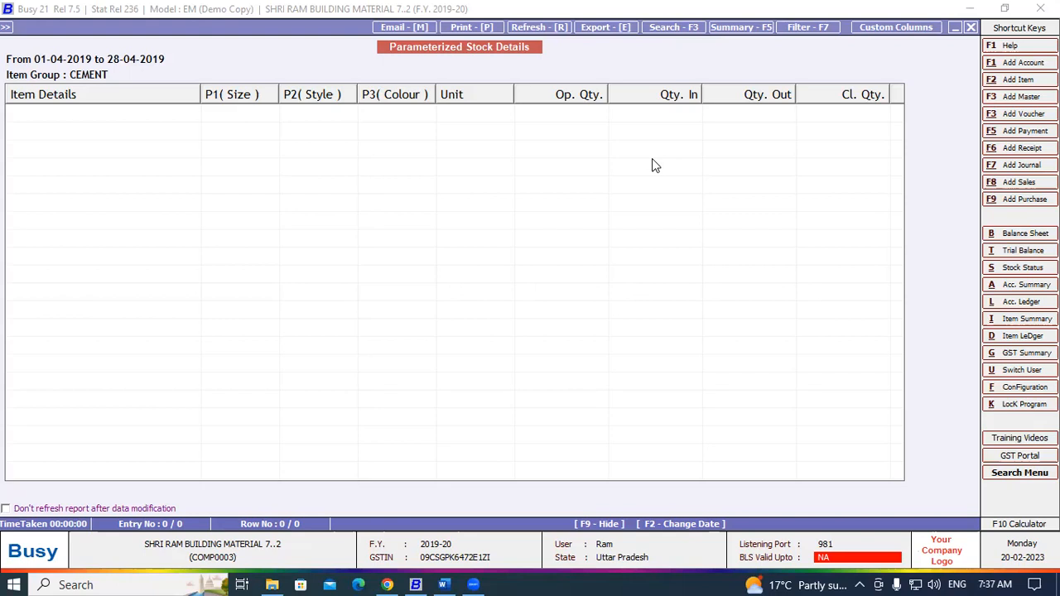
Step: Regenerate the CEMENT group report with the ending date set to 01-05-2019
key("Escape")
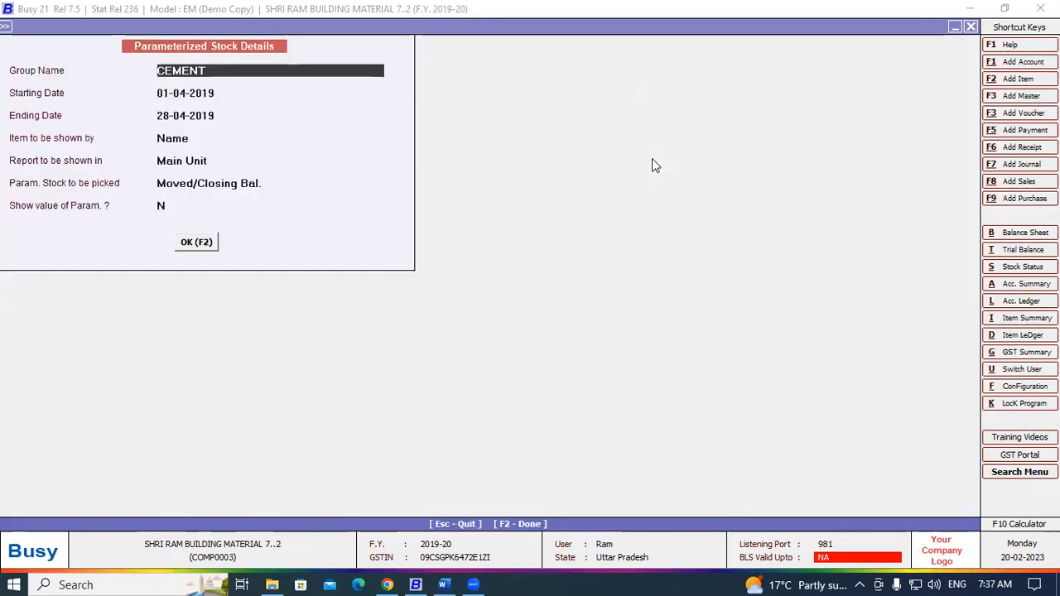
key("Return")
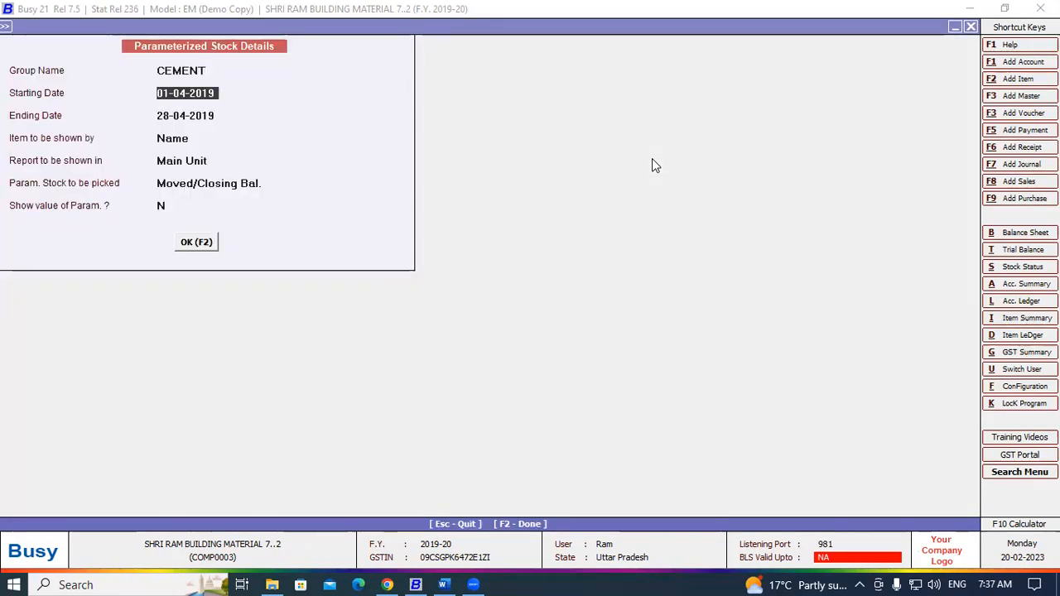
key("Return")
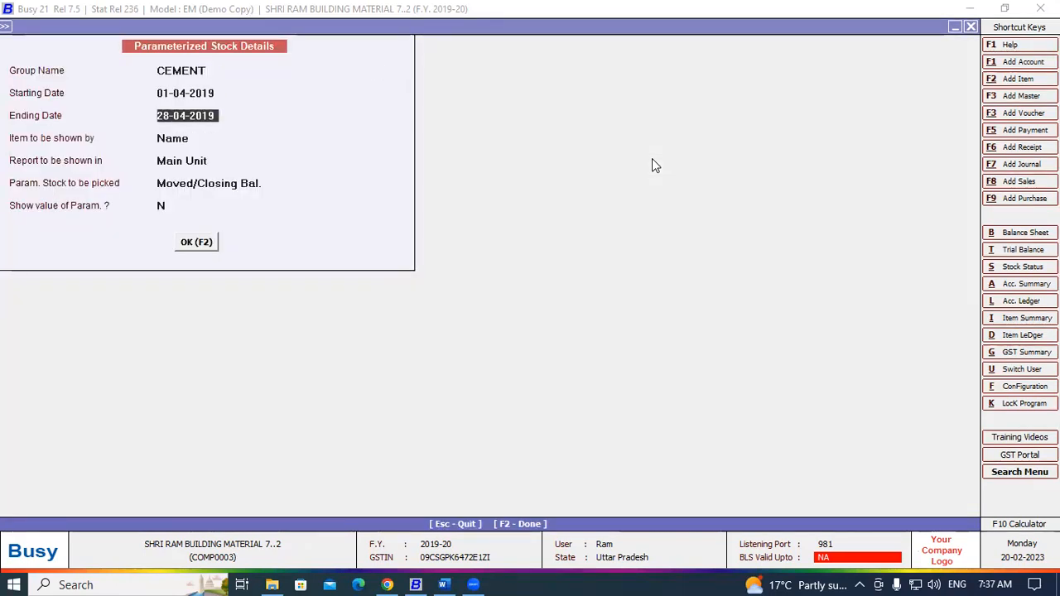
type("01/")
type("05/2019")
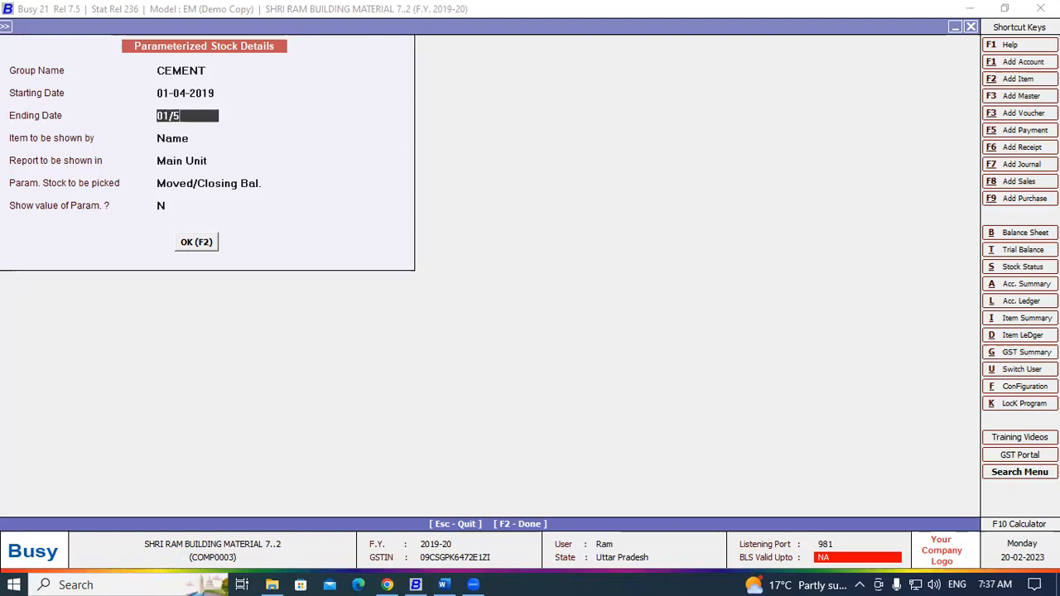
key("Return")
key("Return")
key("Return")
key("Return")
key("Return")
key("Return")
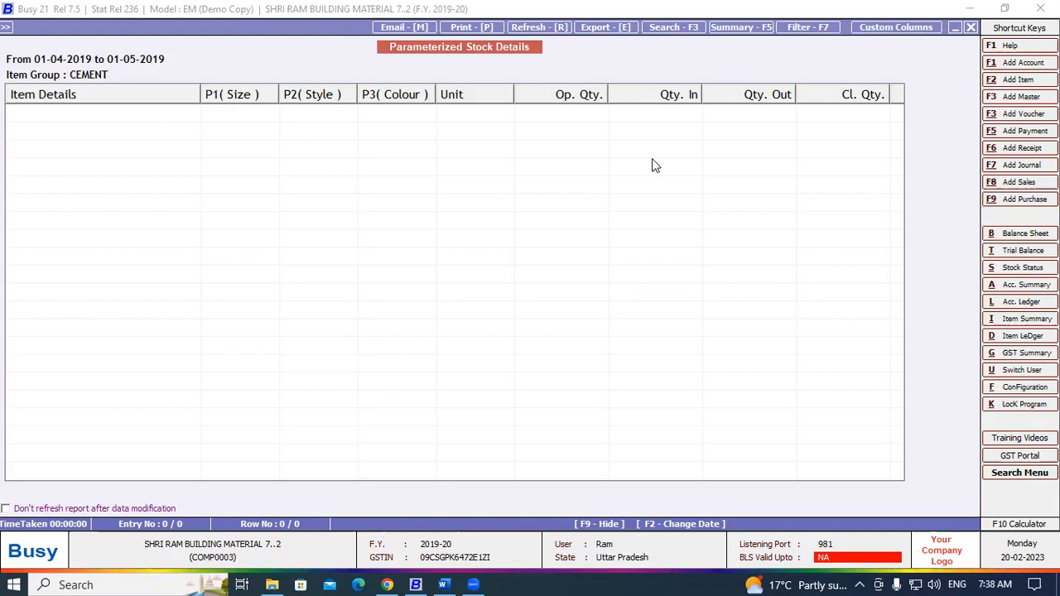
Step: Change the report's item group to Footwear and generate it for 01-04-2019 to 01-05-2019
key("Escape")
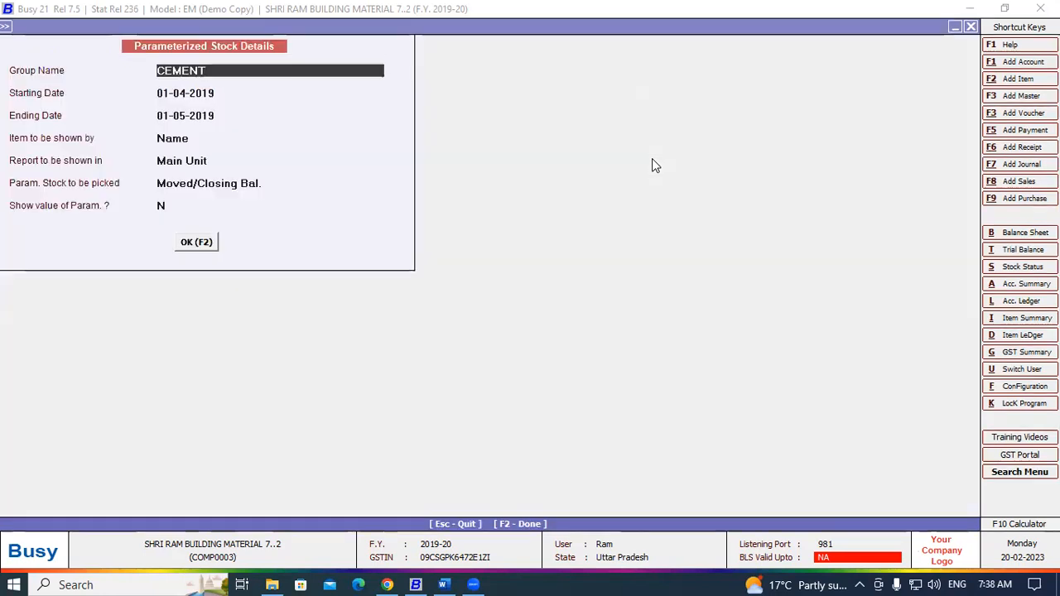
key("space")
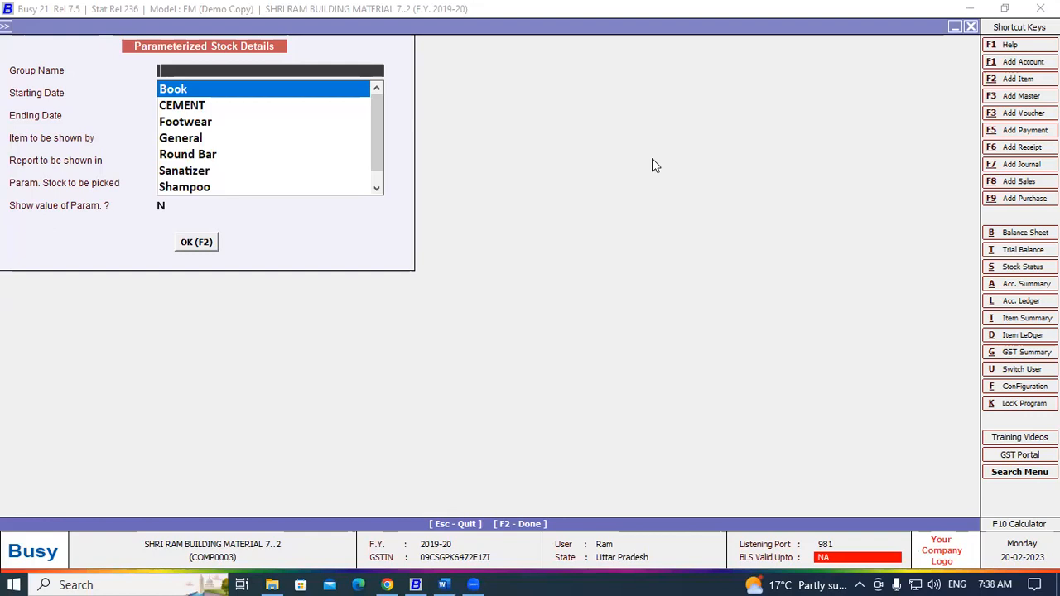
key("Down")
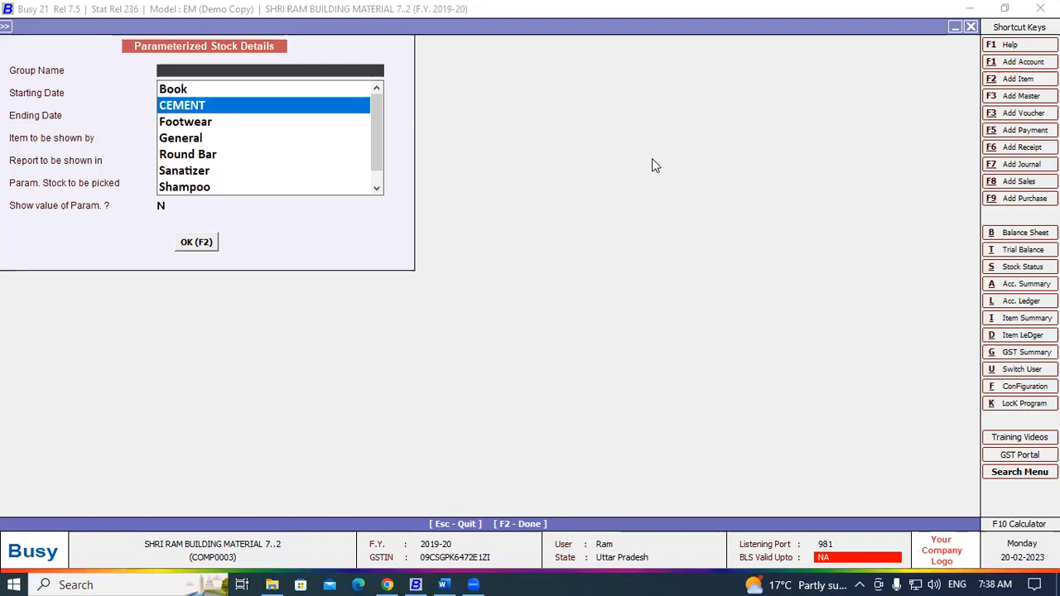
key("Down")
key("Return")
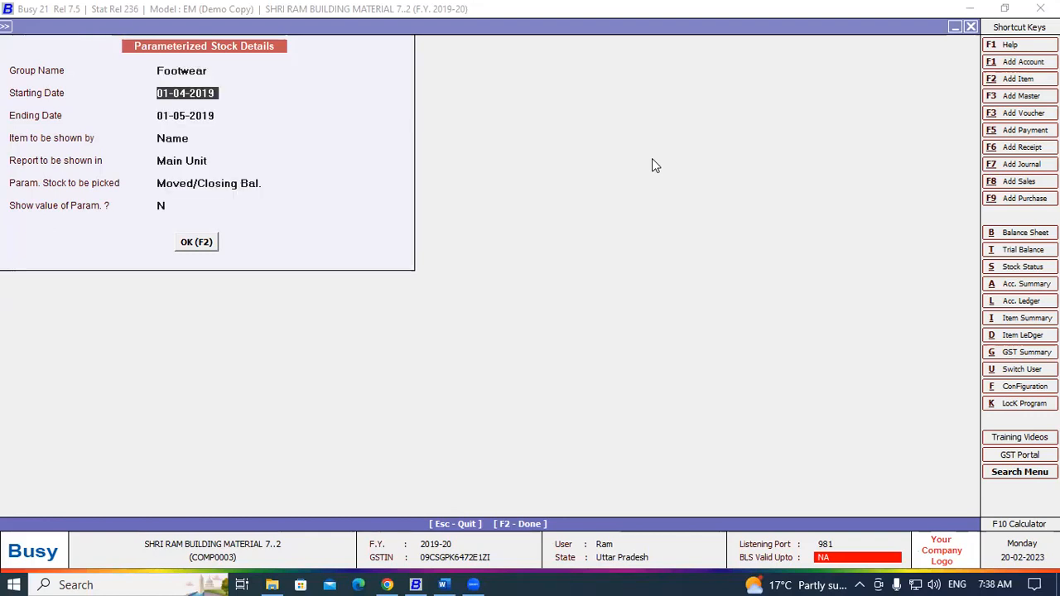
key("Return")
key("Return")
key("Return")
key("Return")
key("Return")
key("Return")
key("Return")
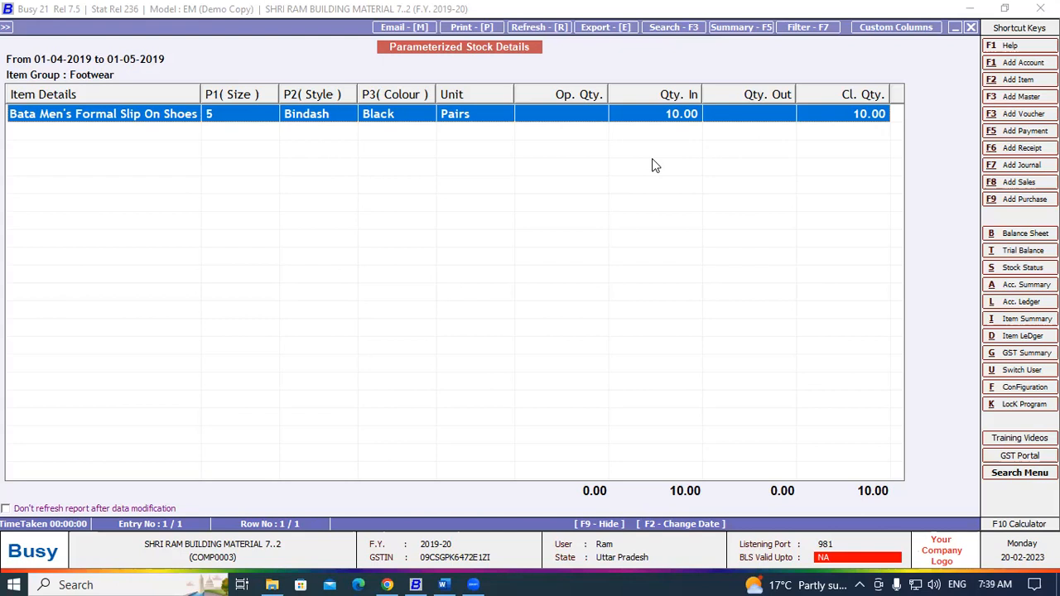
Step: Generate the detailed stock report for selected items from the all-items list, 01-04-2019 to 28-04-2019, and check the shoe row's view options
key("Escape")
key("Escape")
key("Return")
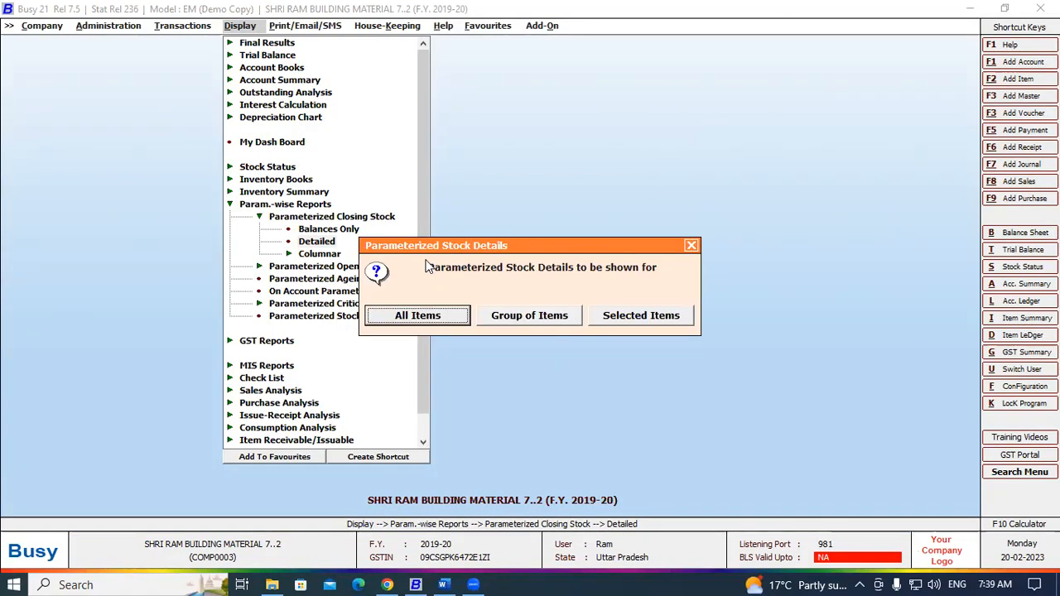
left_click(631, 315)
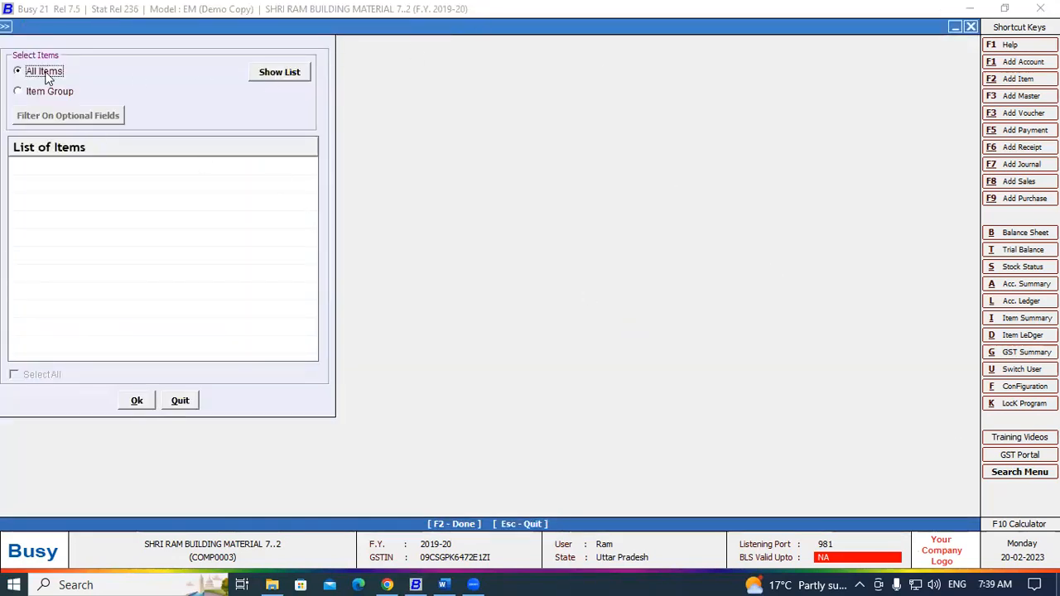
left_click(279, 75)
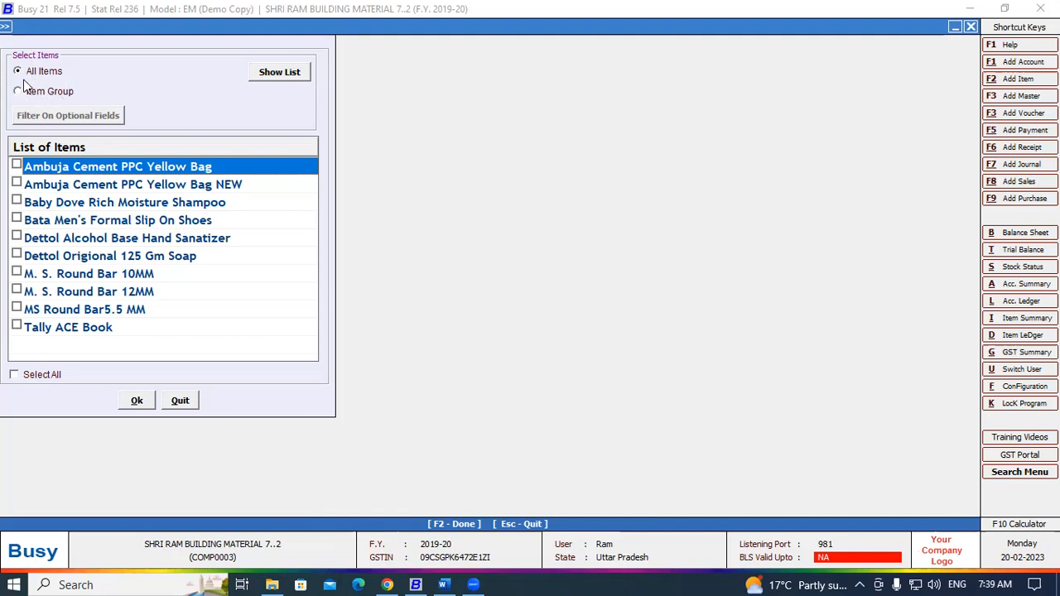
left_click(137, 401)
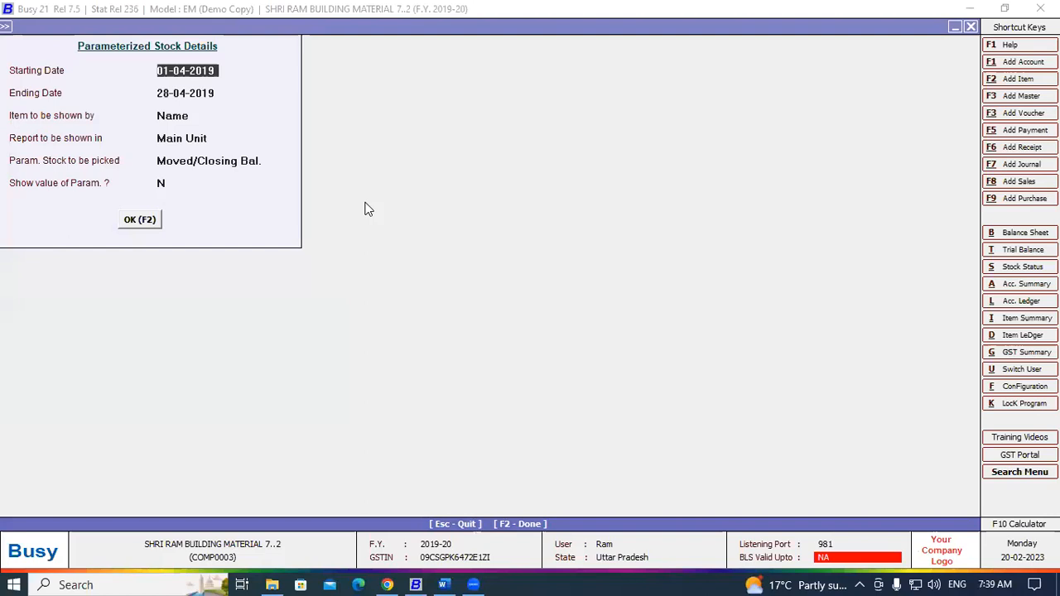
left_click(141, 219)
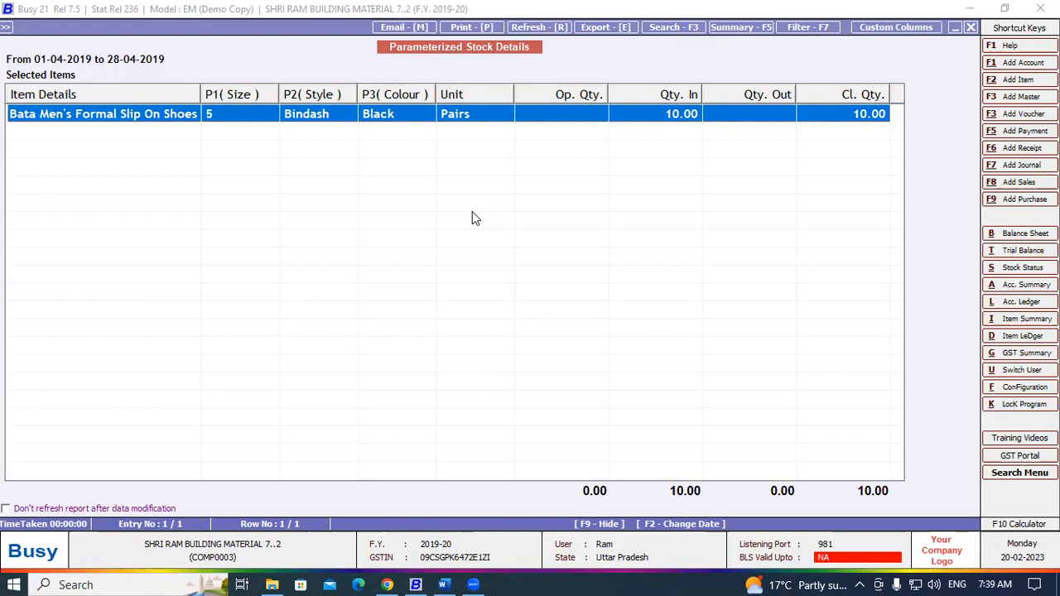
key("Return")
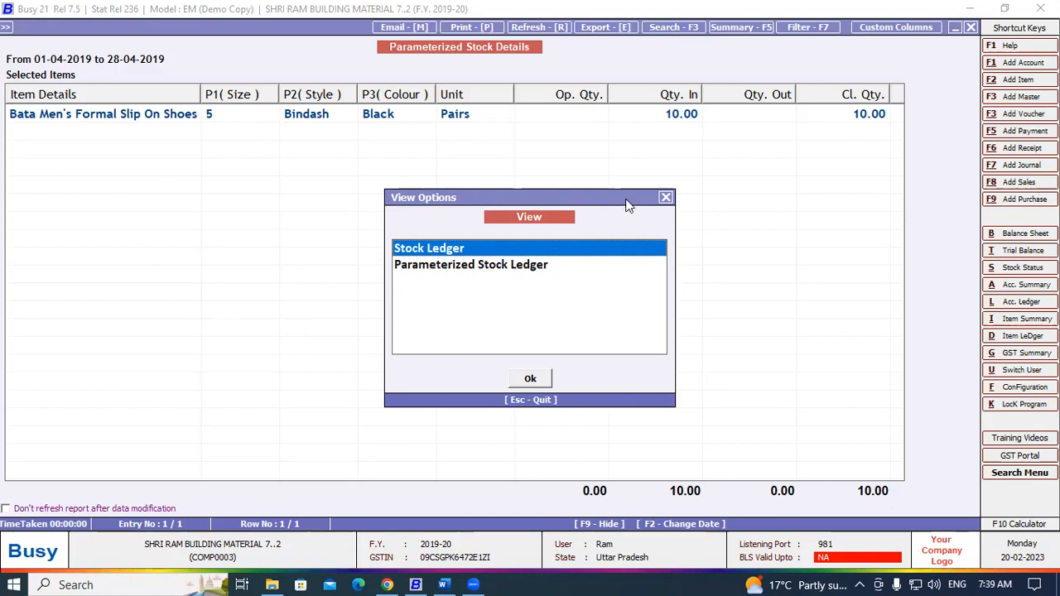
left_click(665, 197)
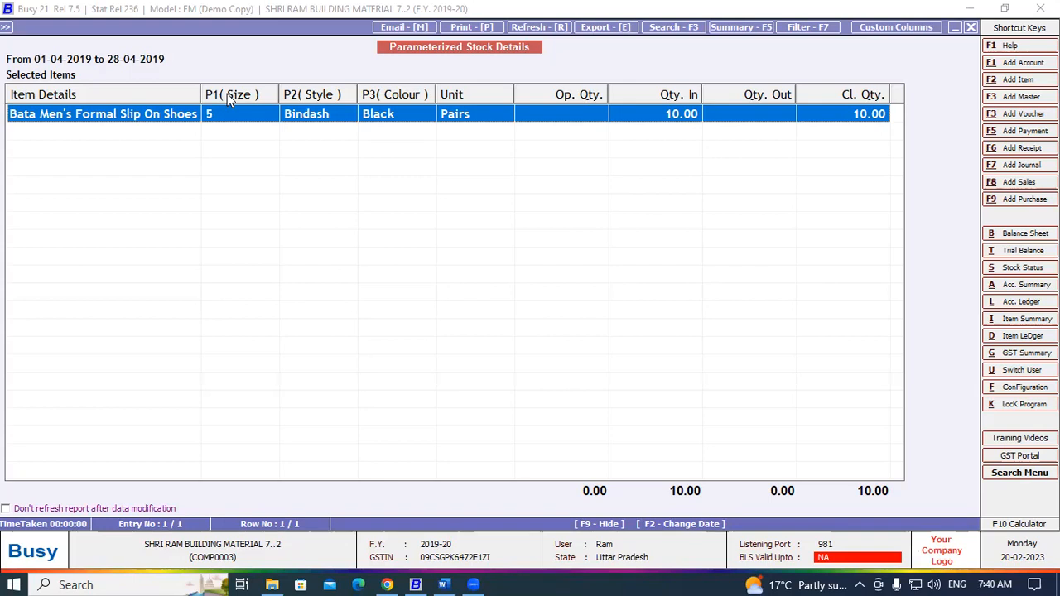
Step: Close the selected-items stock report and return to the main menu
key("Escape")
key("Escape")
key("Escape")
key("Escape")
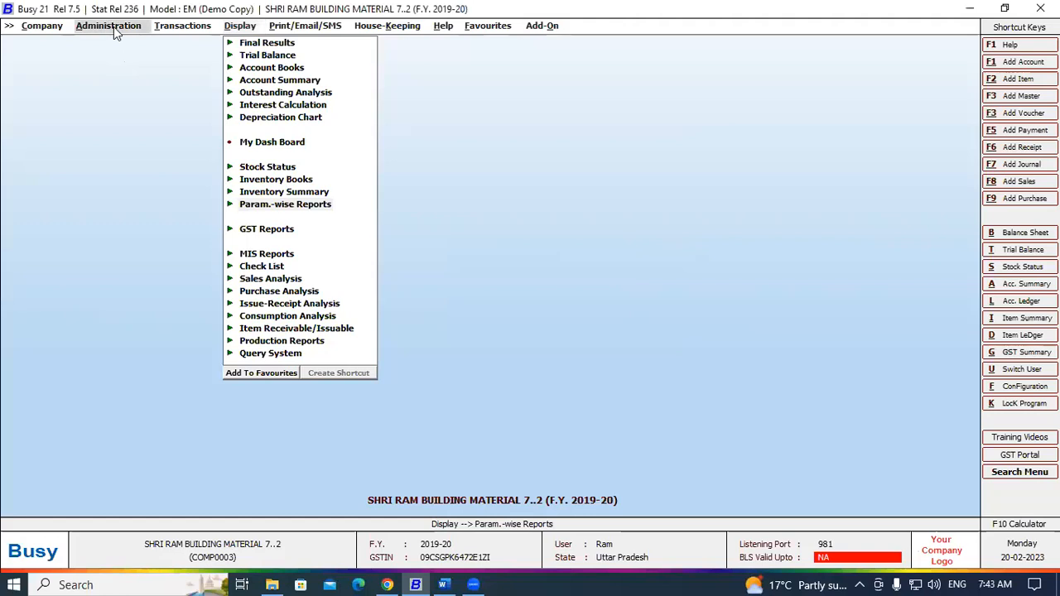
Step: Open the stock parameter setup for Parameterized Details in the inventory features configuration
left_click(114, 27)
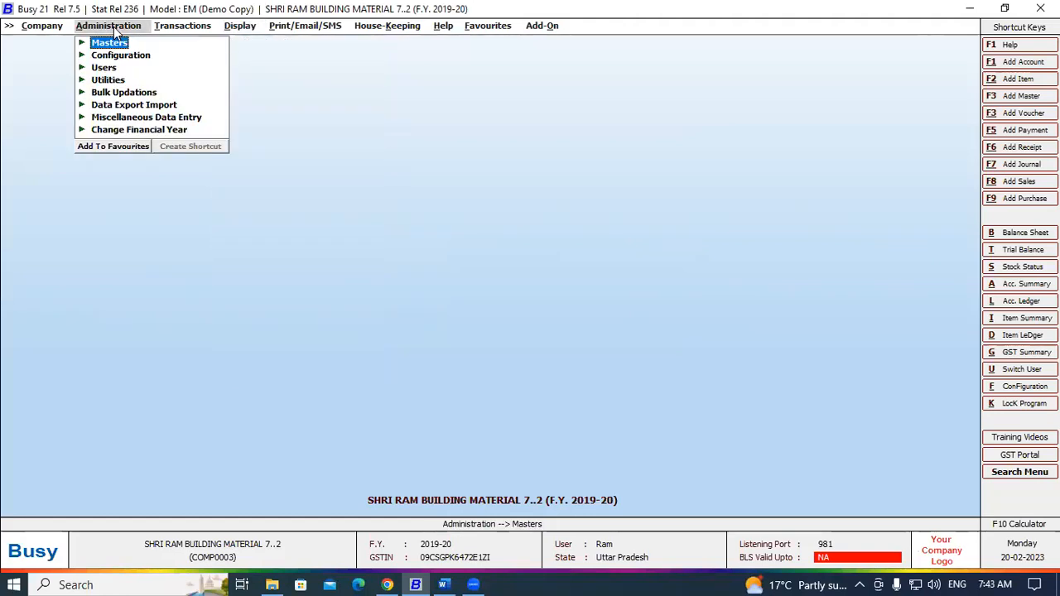
key("Return")
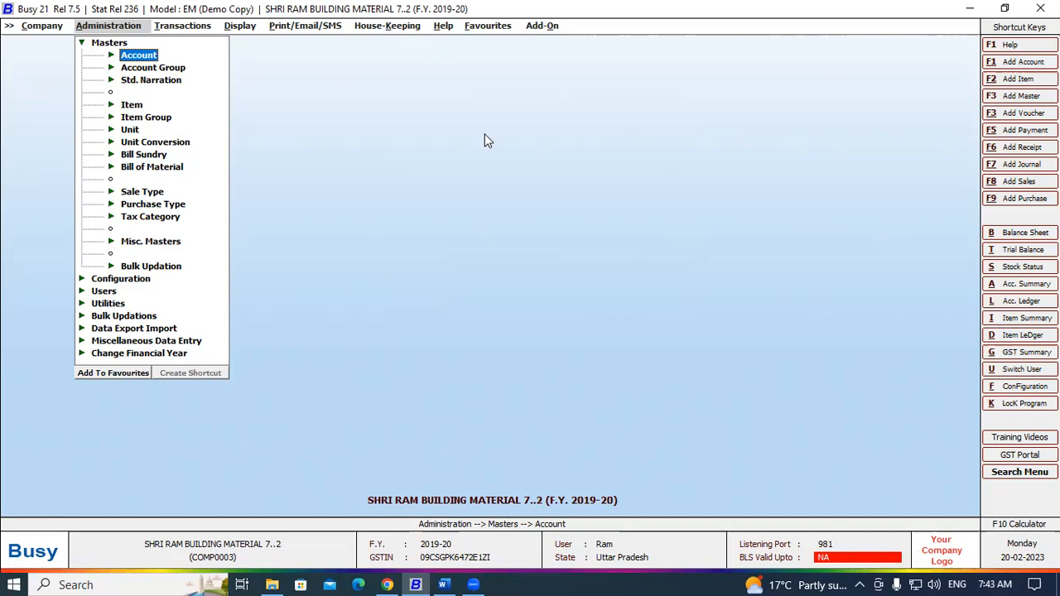
key("Escape")
left_click(99, 55)
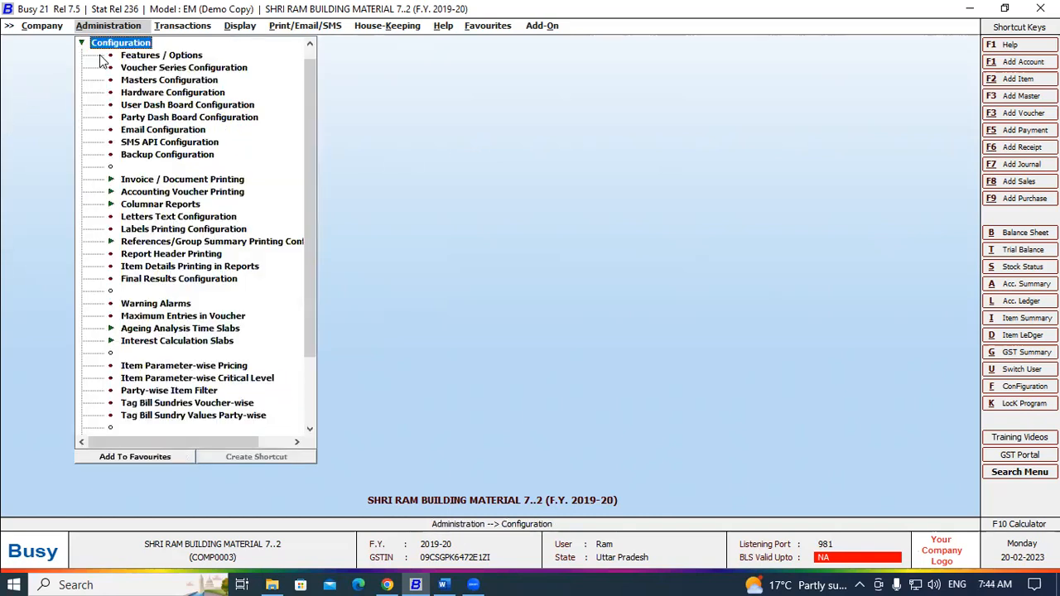
left_click(166, 58)
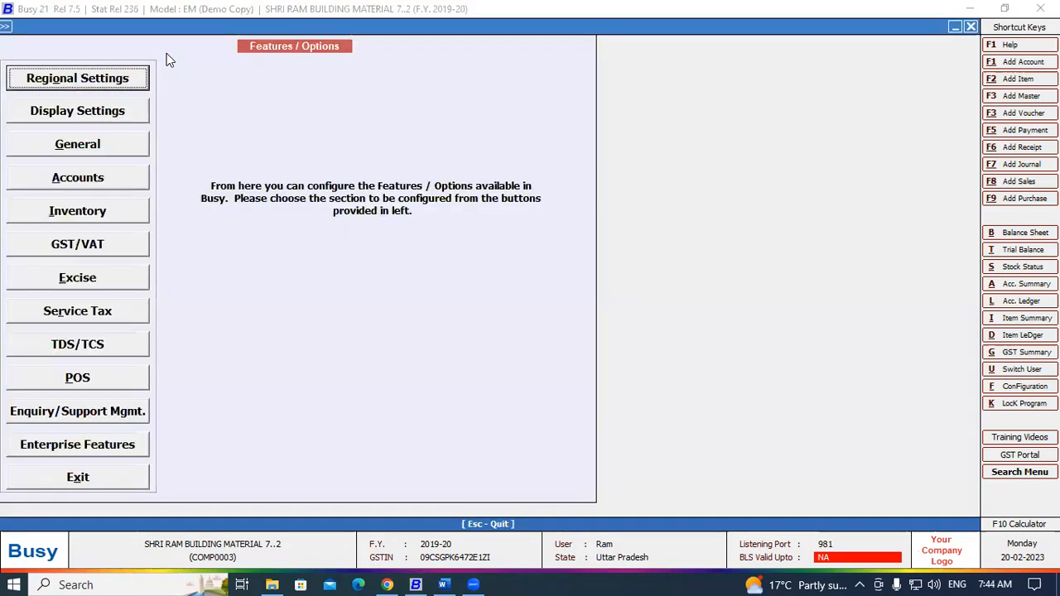
left_click(94, 212)
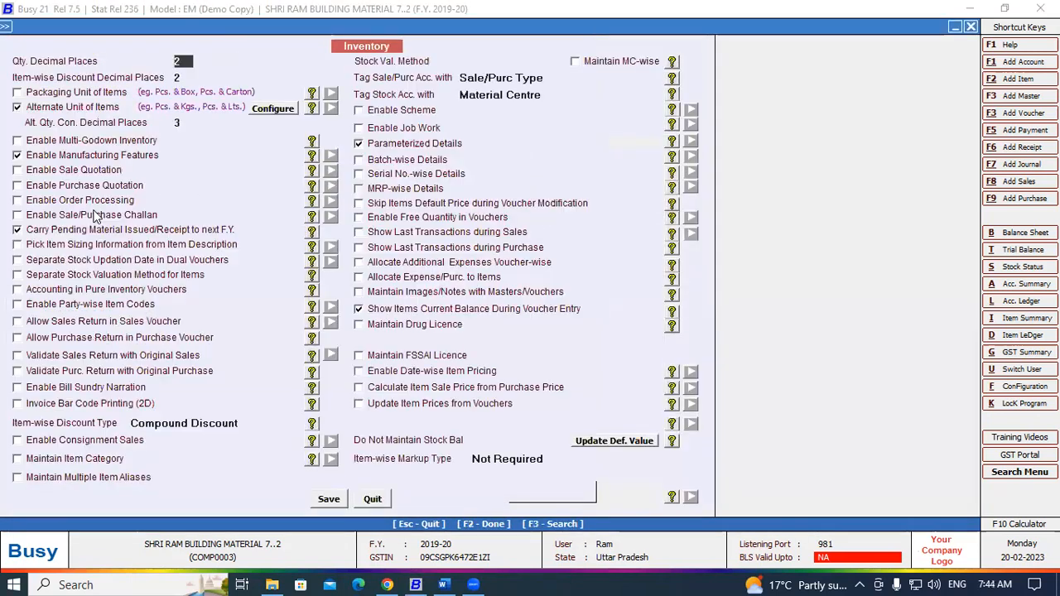
left_click(643, 145)
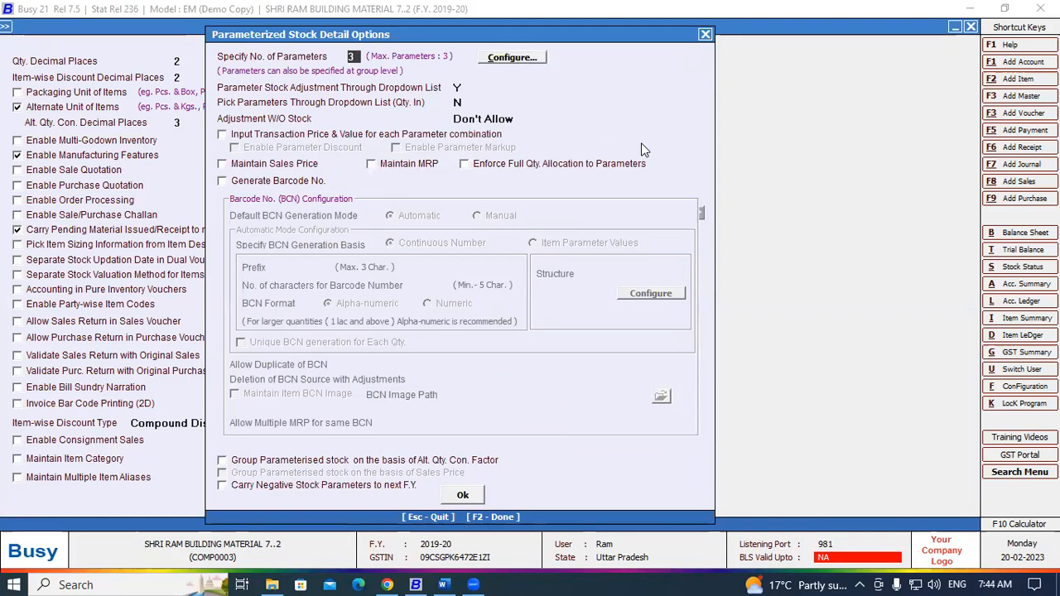
left_click(515, 59)
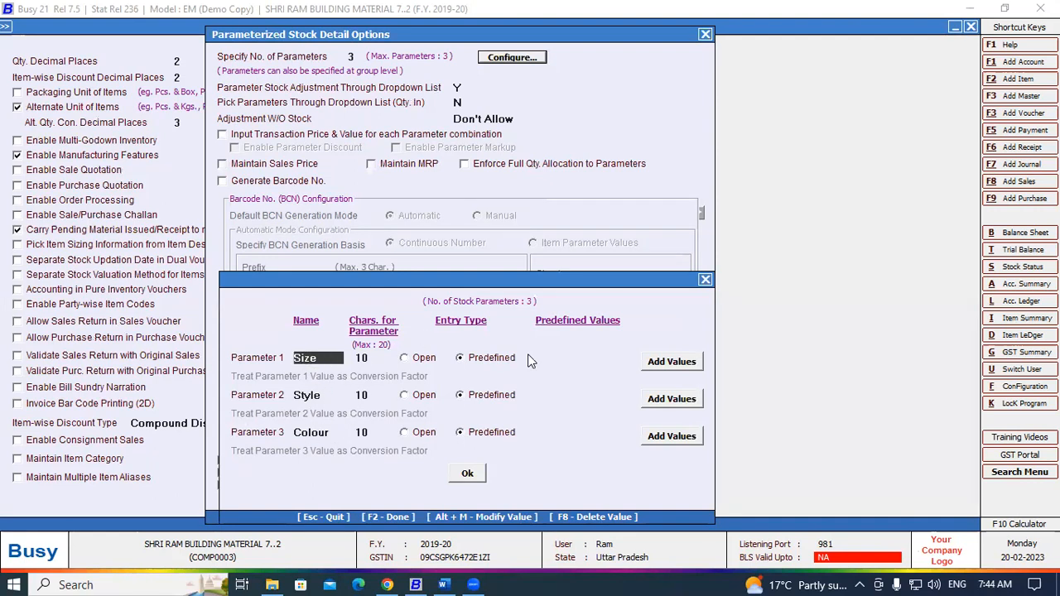
Step: Add M to the predefined values of the Size parameter and check the value list
left_click(670, 364)
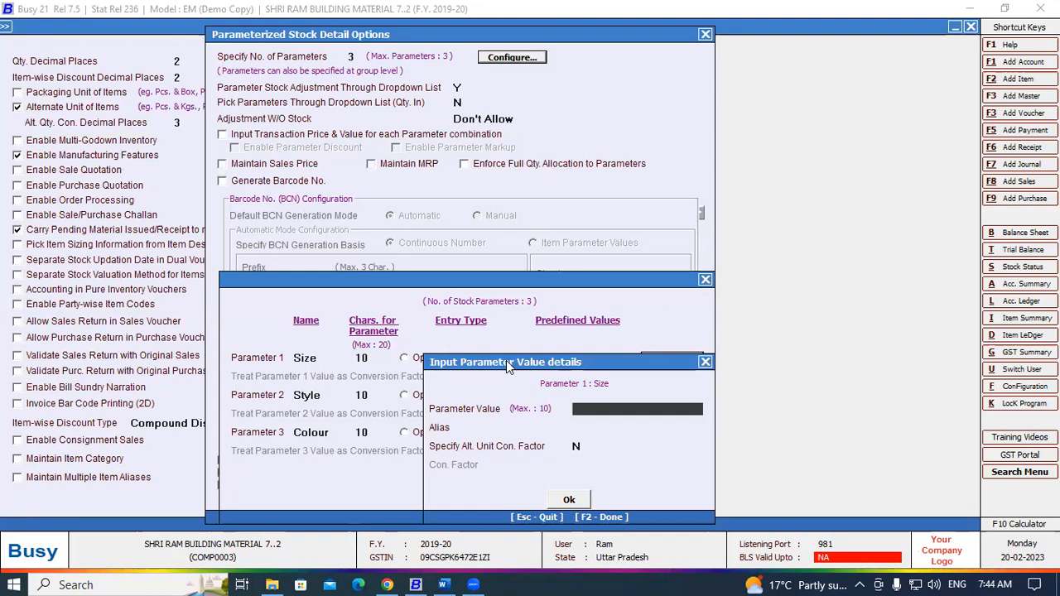
left_click_drag(507, 366, 604, 123)
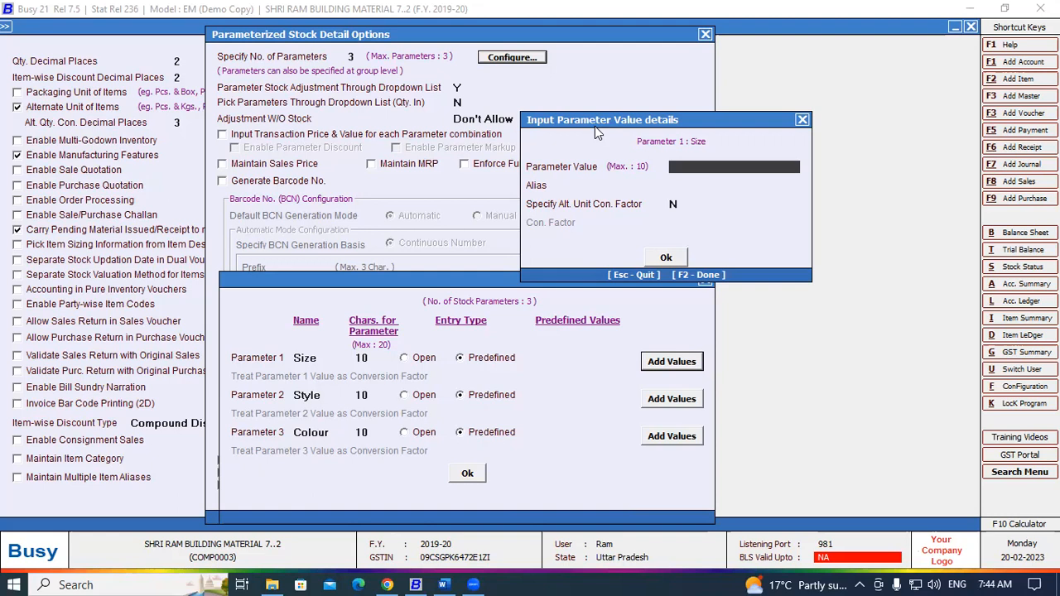
left_click_drag(595, 127, 449, 124)
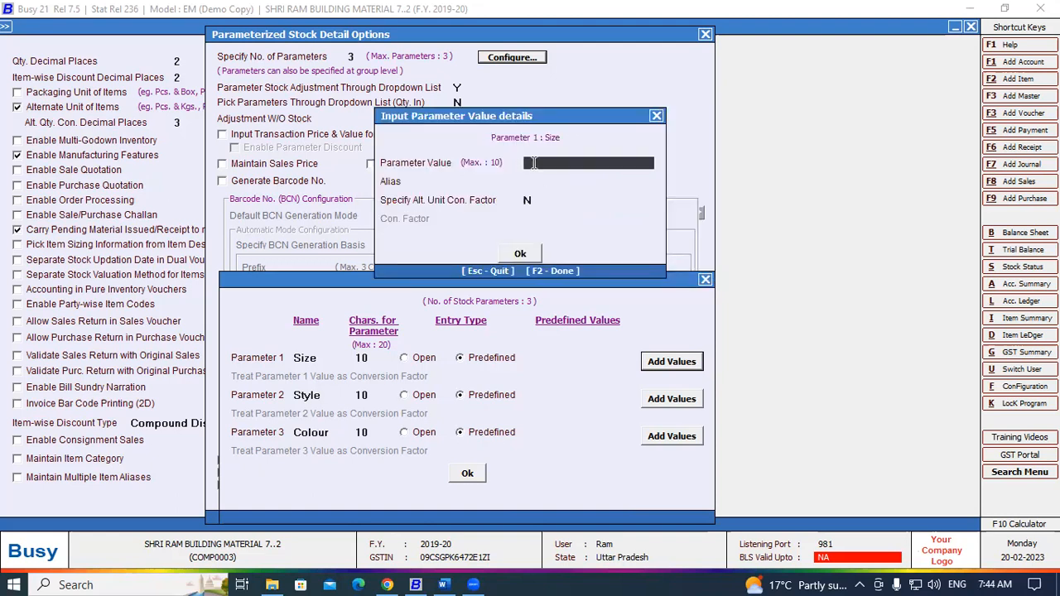
type("M")
left_click(529, 251)
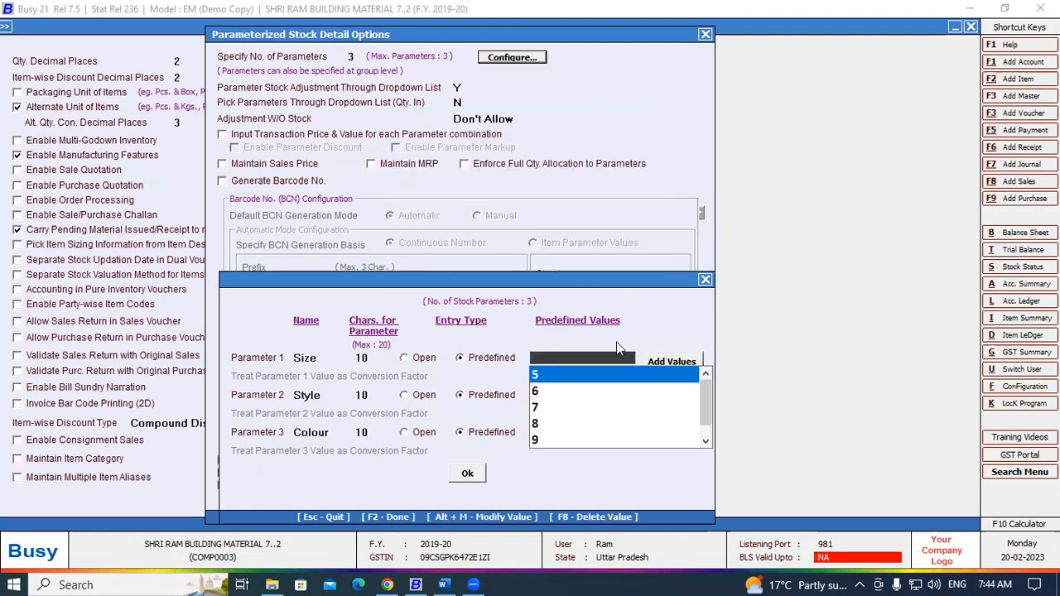
left_click(705, 440)
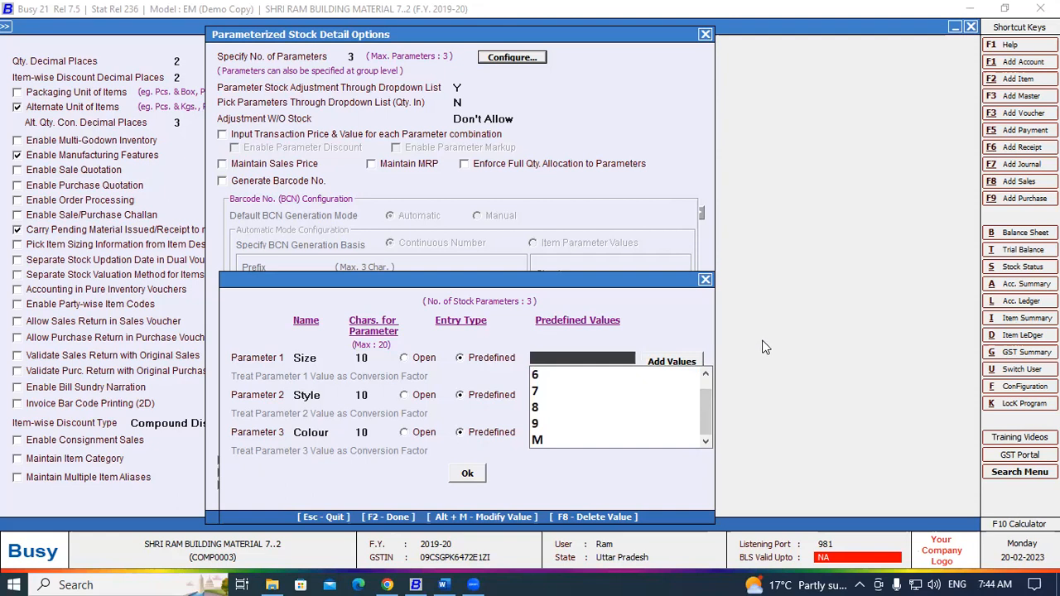
Step: Add L and XL to the predefined values of the Size parameter
left_click(679, 363)
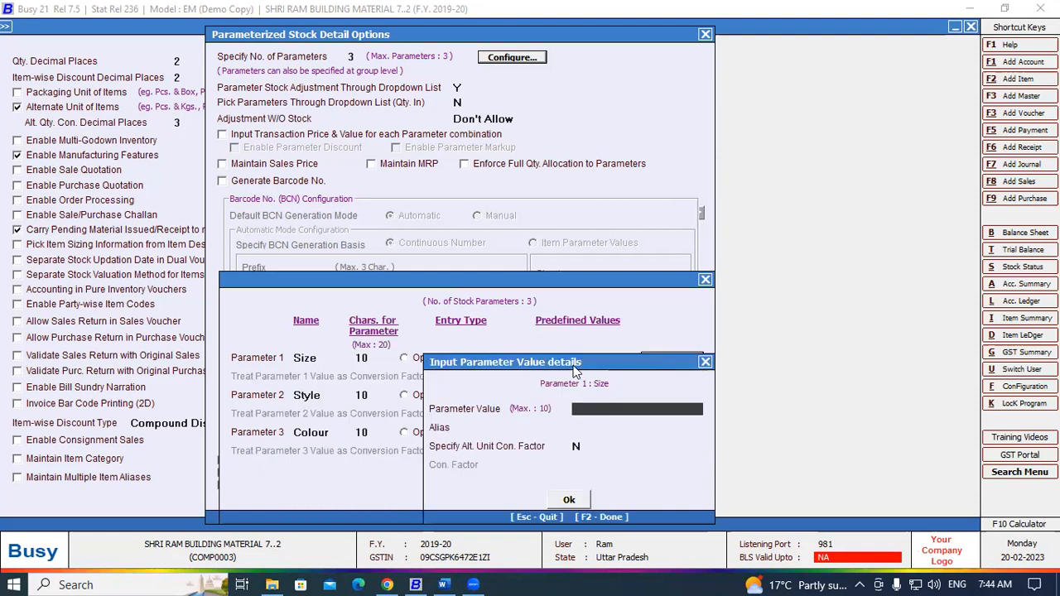
left_click_drag(573, 364, 566, 208)
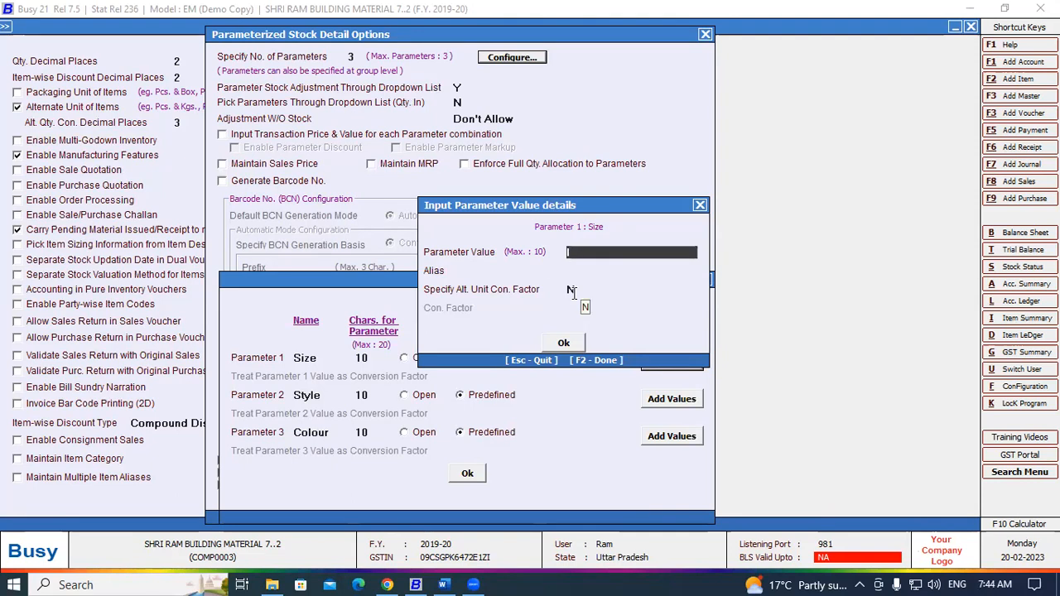
type("L")
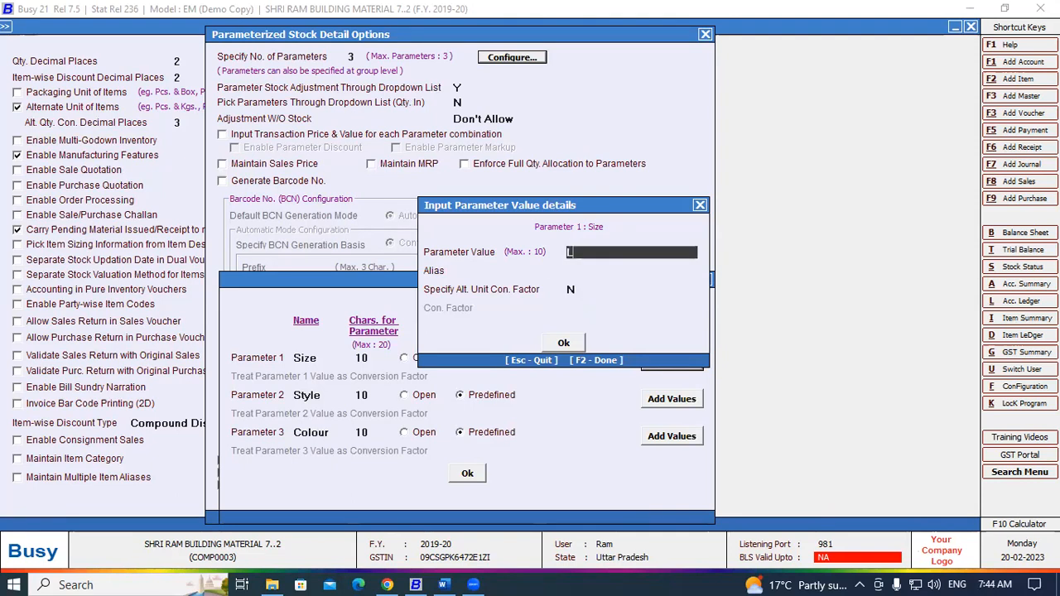
left_click(559, 346)
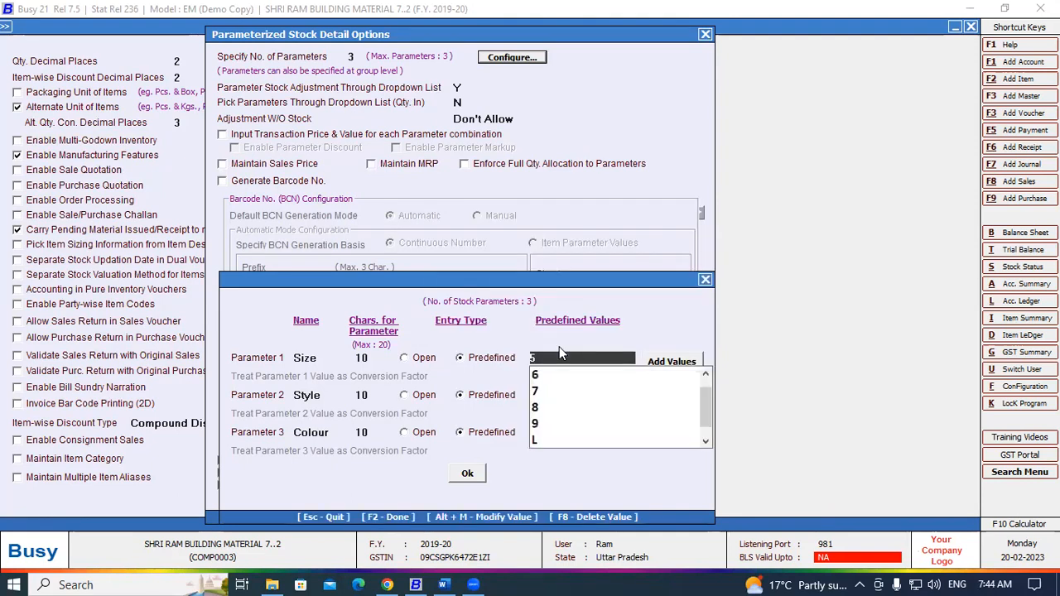
left_click(670, 362)
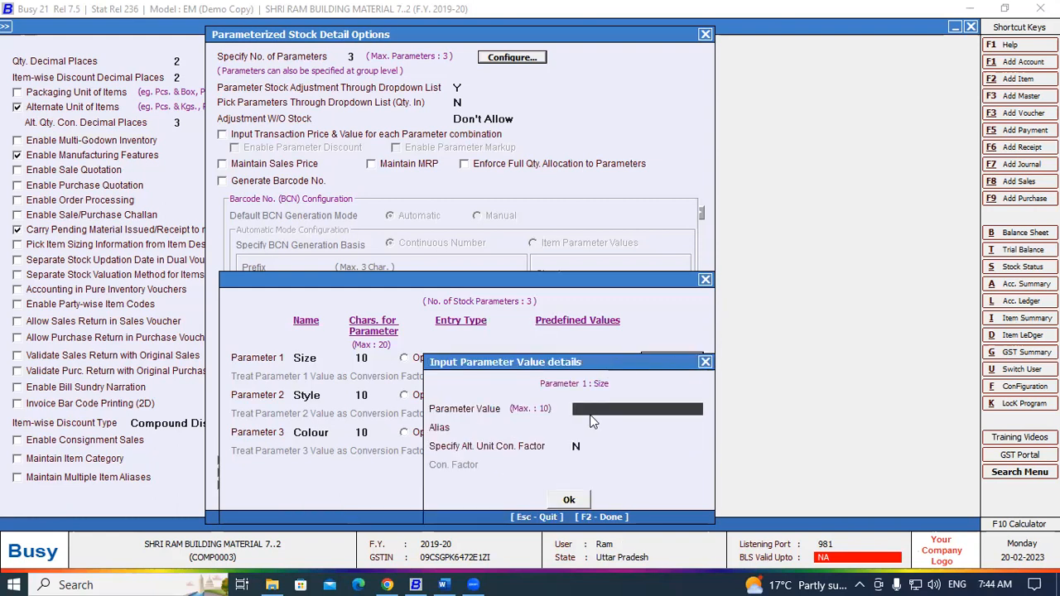
type("XL")
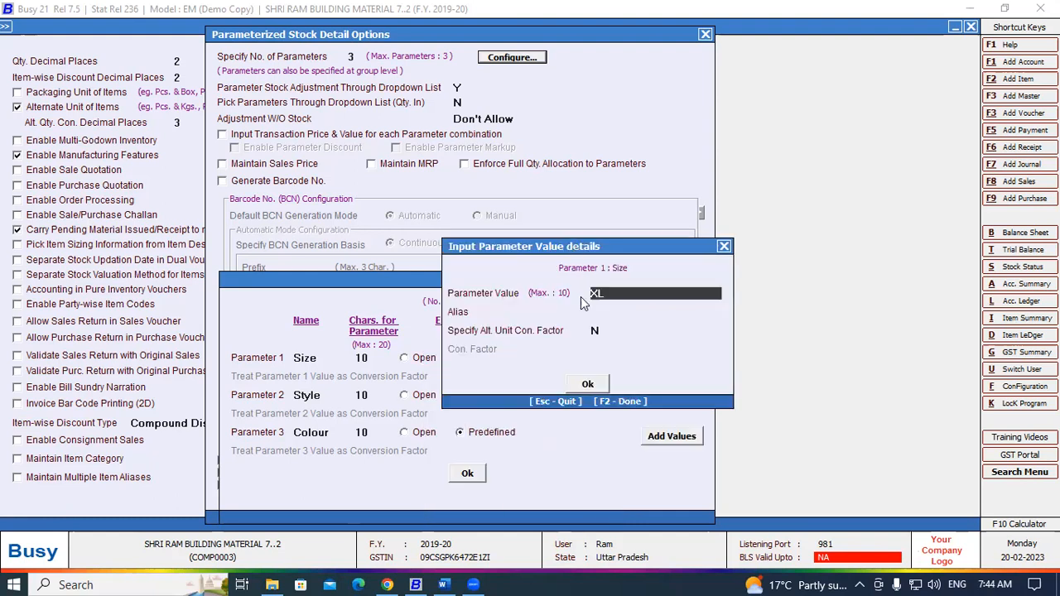
left_click(588, 385)
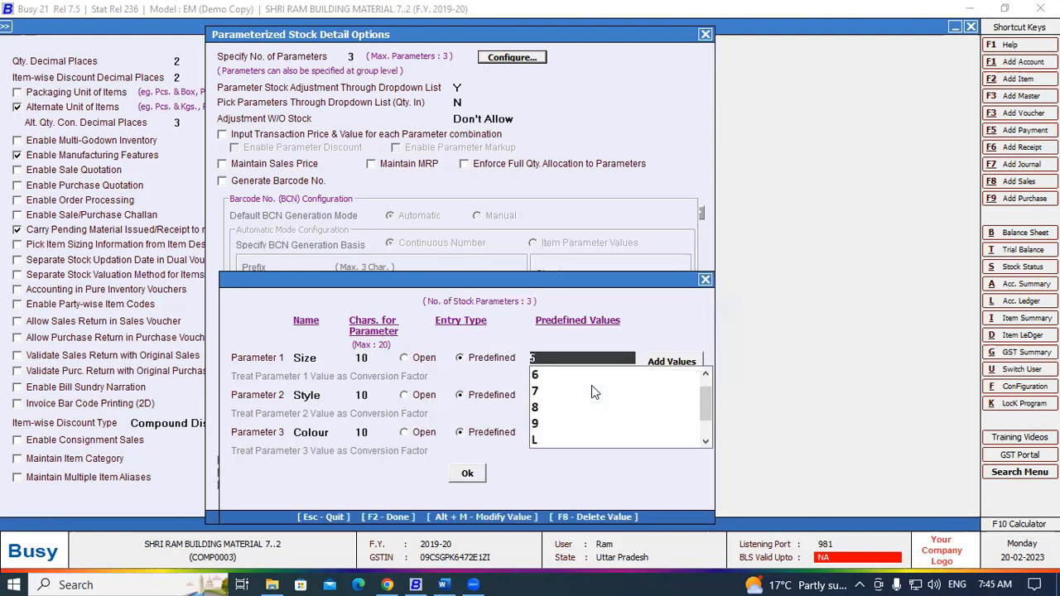
Step: Add XXL to the Size parameter's predefined values and look through the whole value list
left_click(675, 362)
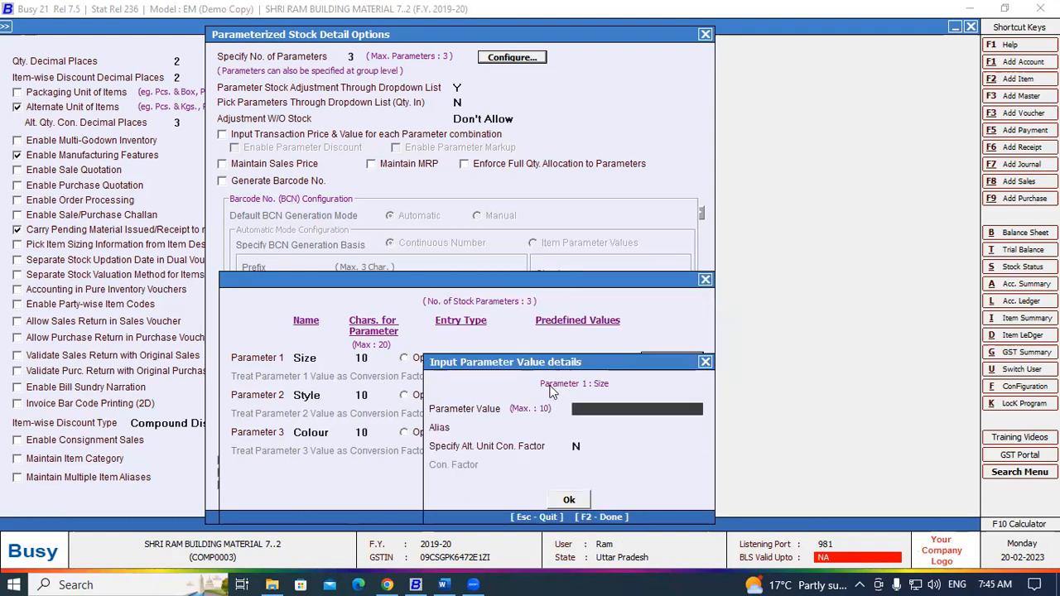
type("XXL")
left_click(580, 496)
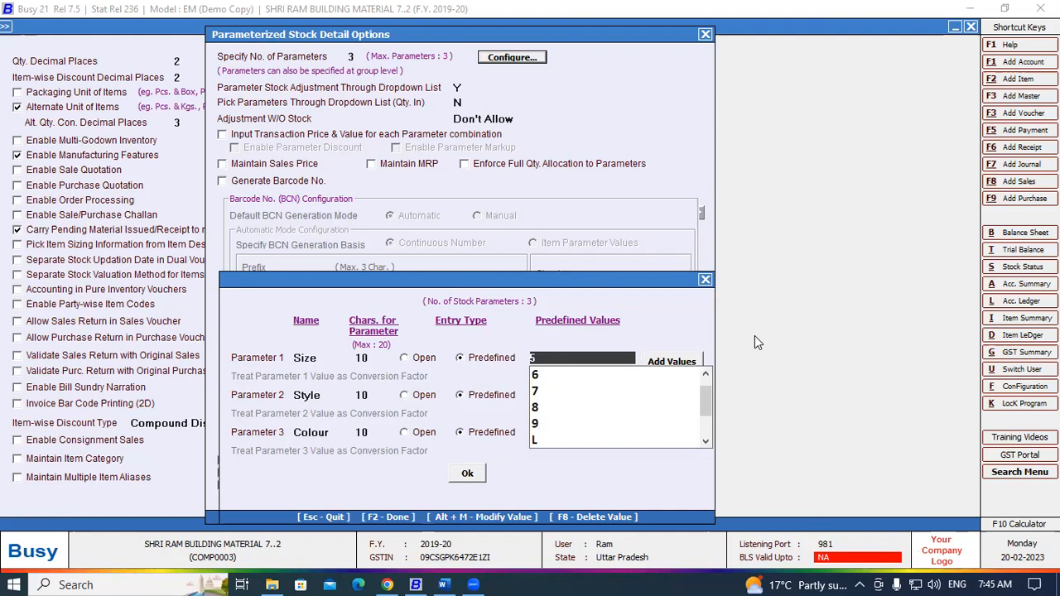
left_click_drag(563, 278, 557, 146)
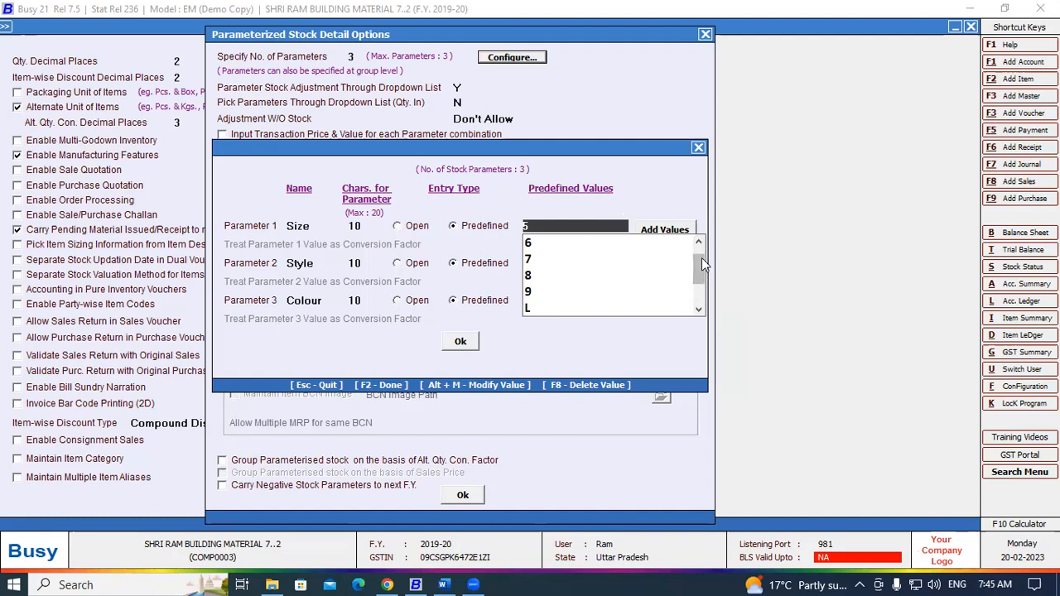
left_click_drag(695, 258, 691, 298)
left_click_drag(698, 290, 698, 258)
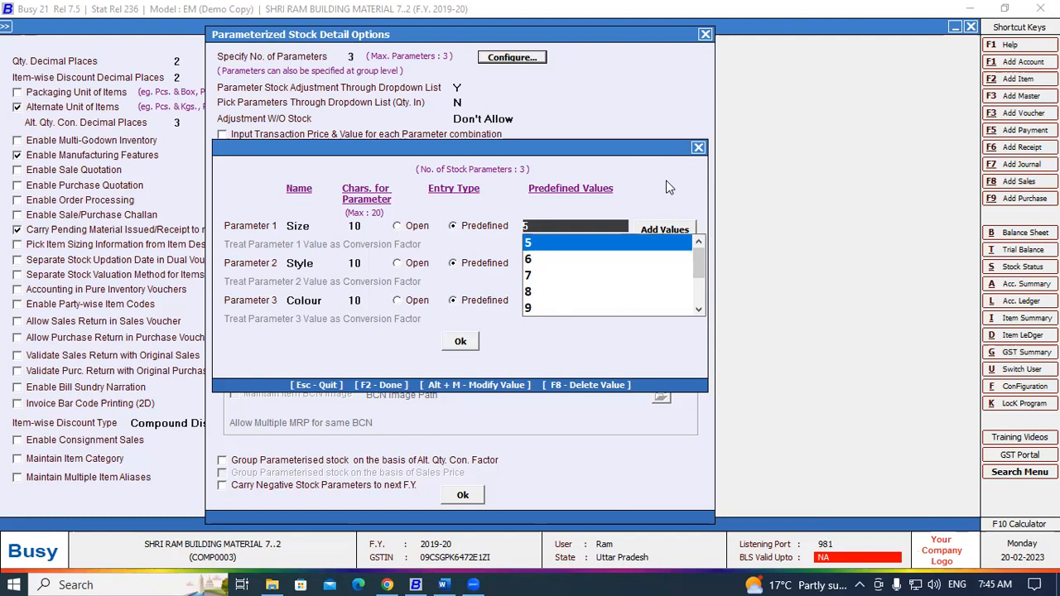
Step: Check the Style parameter's entry types and its form for new values, leaving the entry type Predefined
left_click(395, 265)
left_click(455, 264)
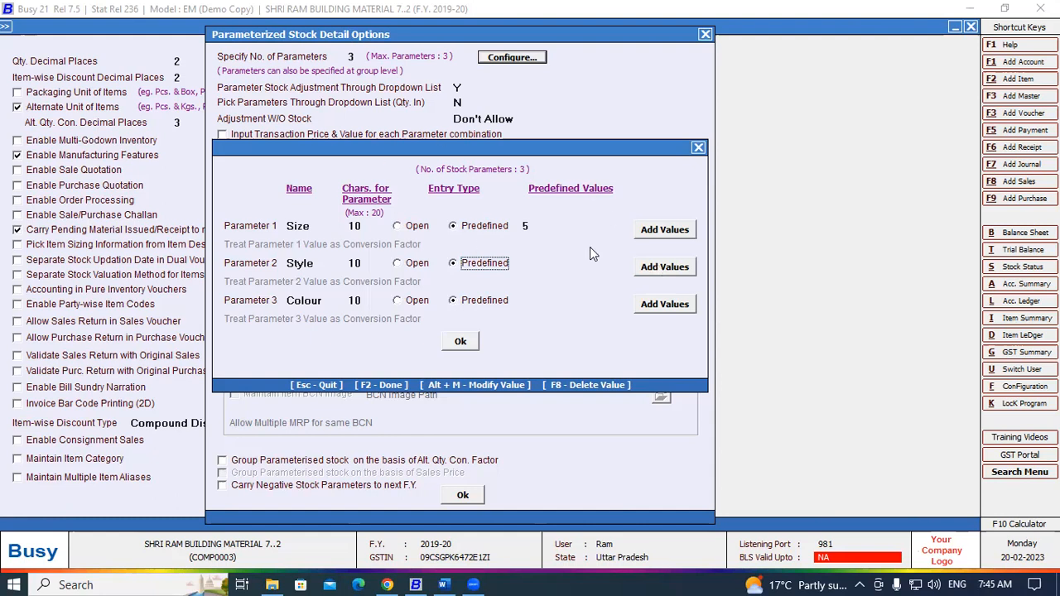
left_click(652, 270)
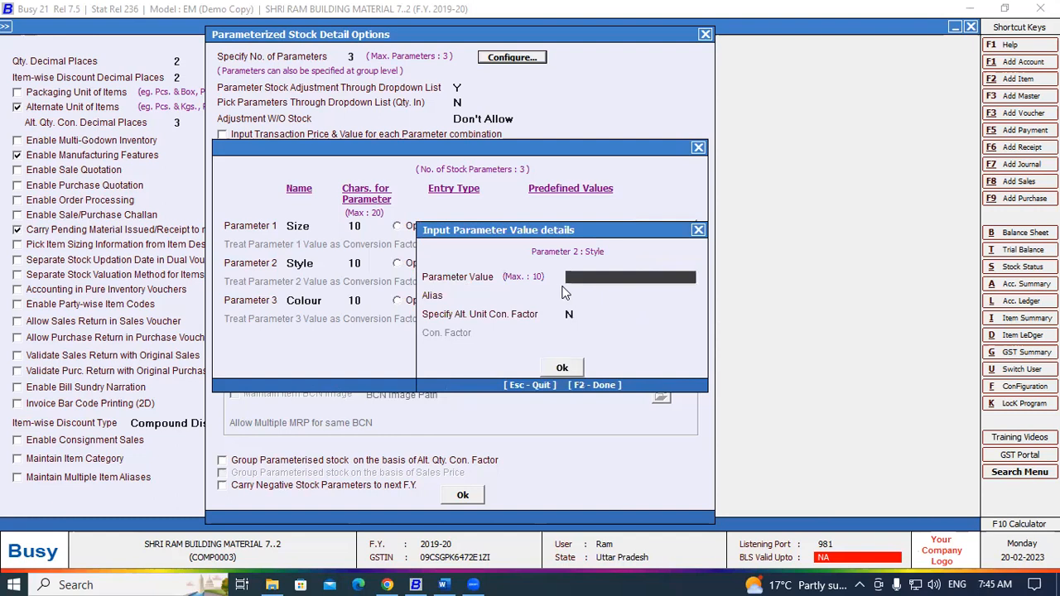
left_click(698, 231)
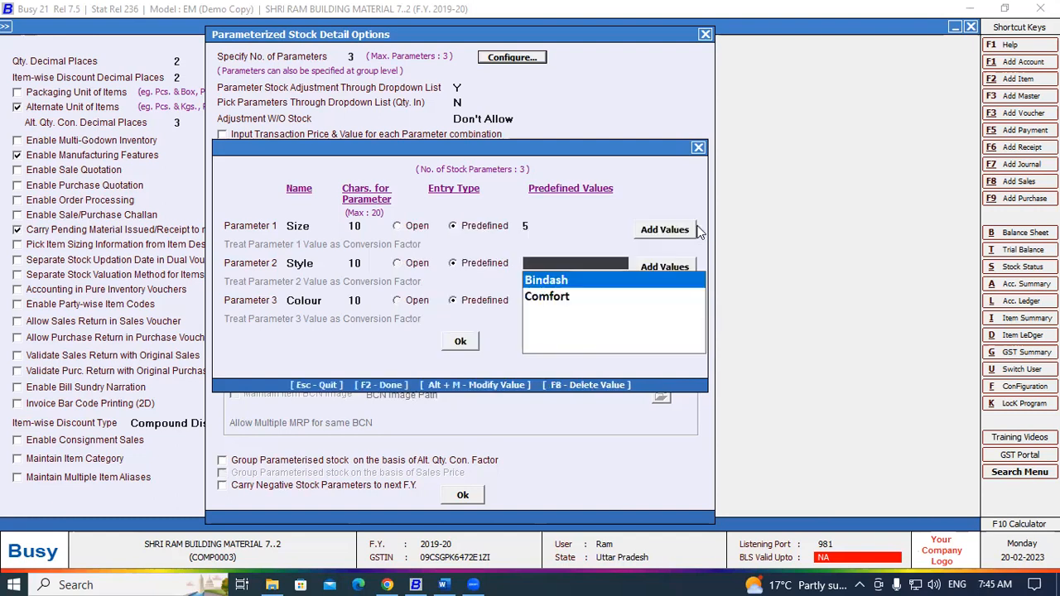
Step: Keep the Colour parameter's entry type as Predefined and add the values Red and Blue
left_click(399, 300)
left_click(454, 298)
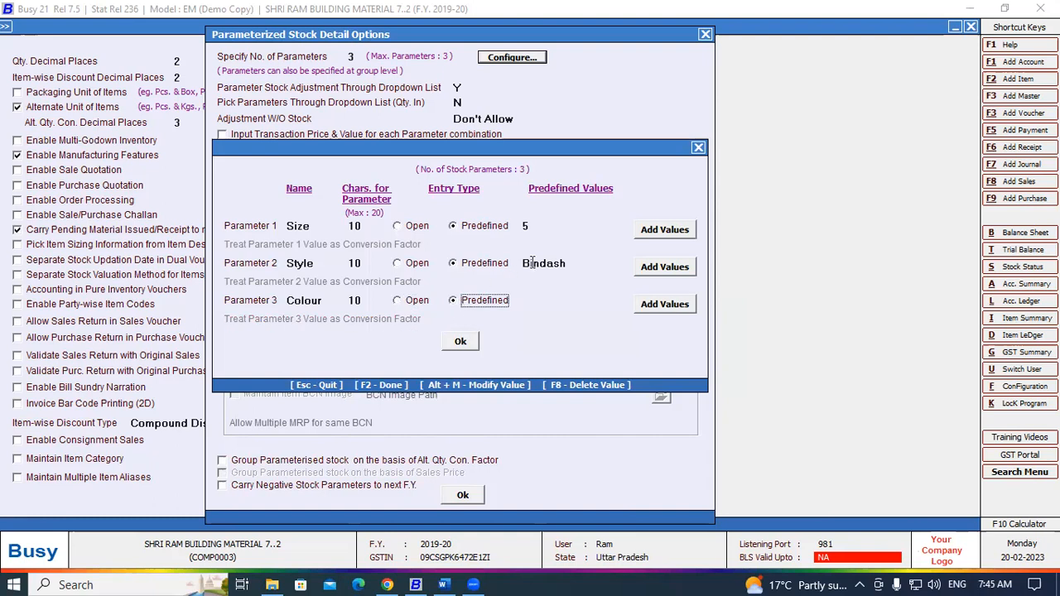
left_click(667, 305)
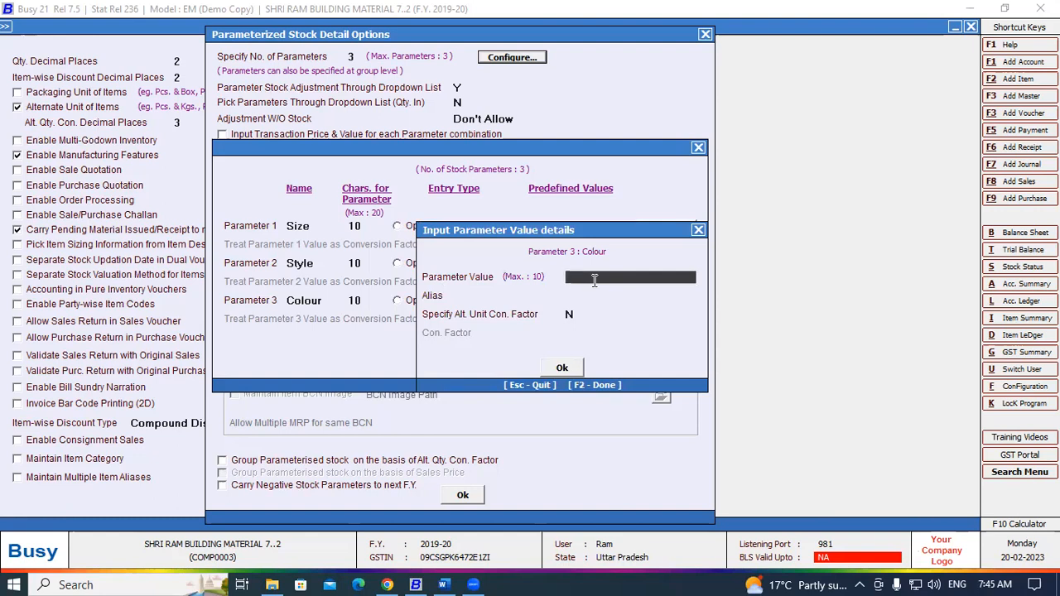
type("Red")
left_click(576, 374)
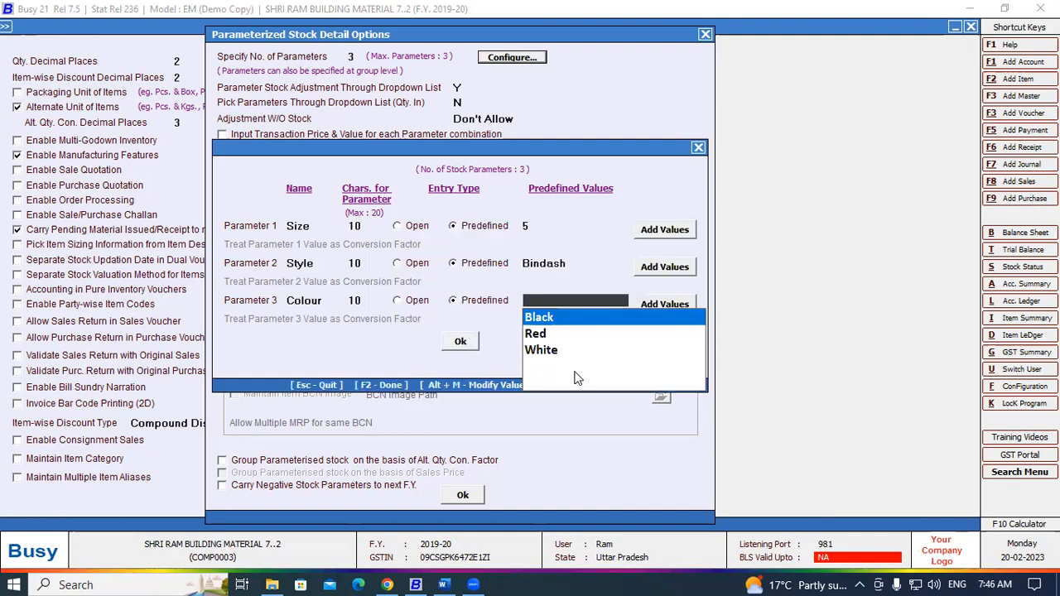
left_click(653, 308)
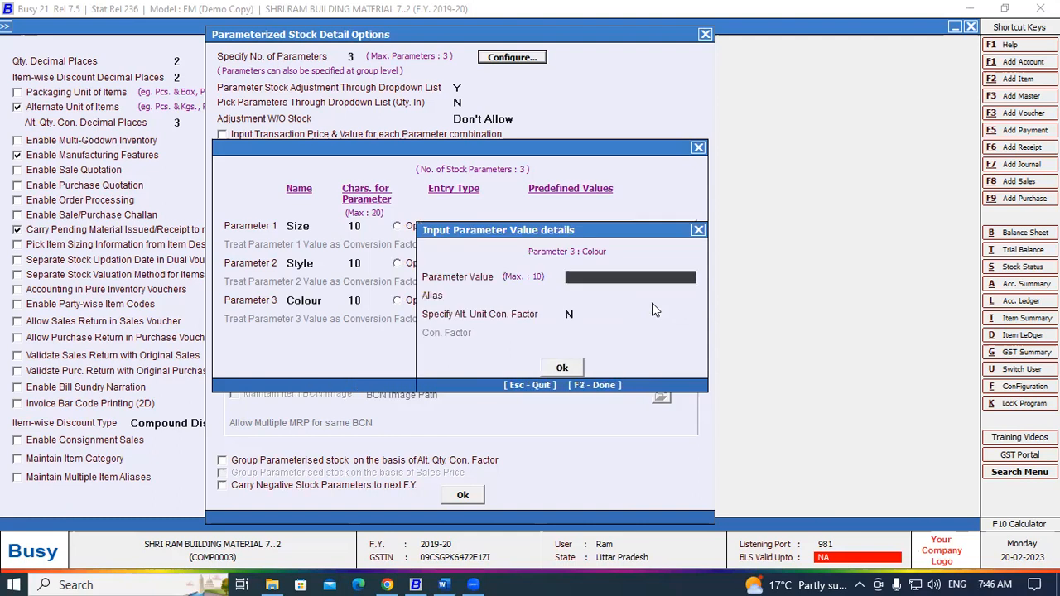
type("Blue")
left_click(575, 371)
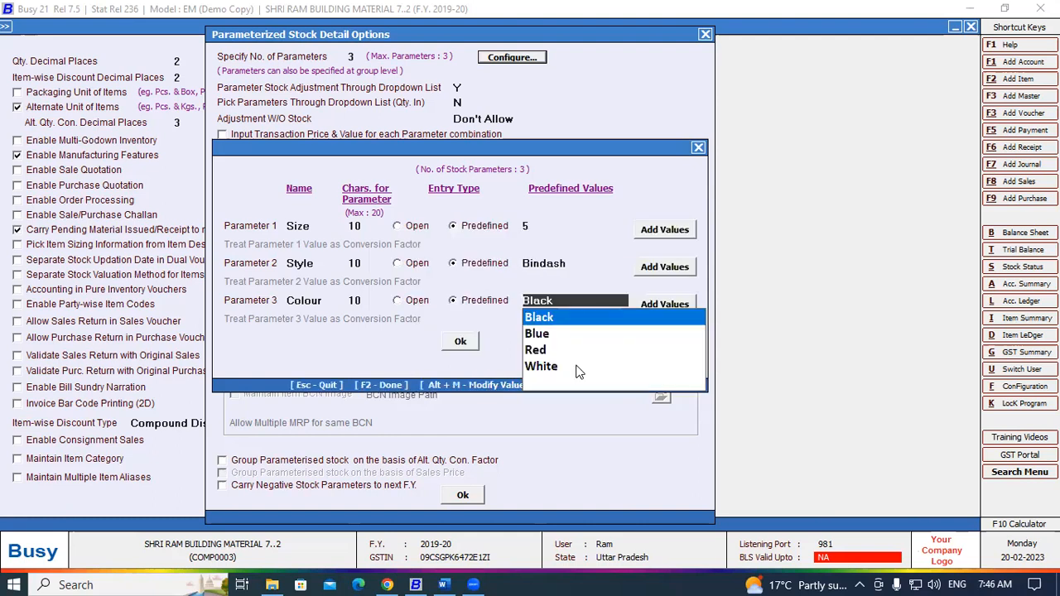
Step: Confirm the stock parameter setup and save the inventory configuration
left_click(453, 342)
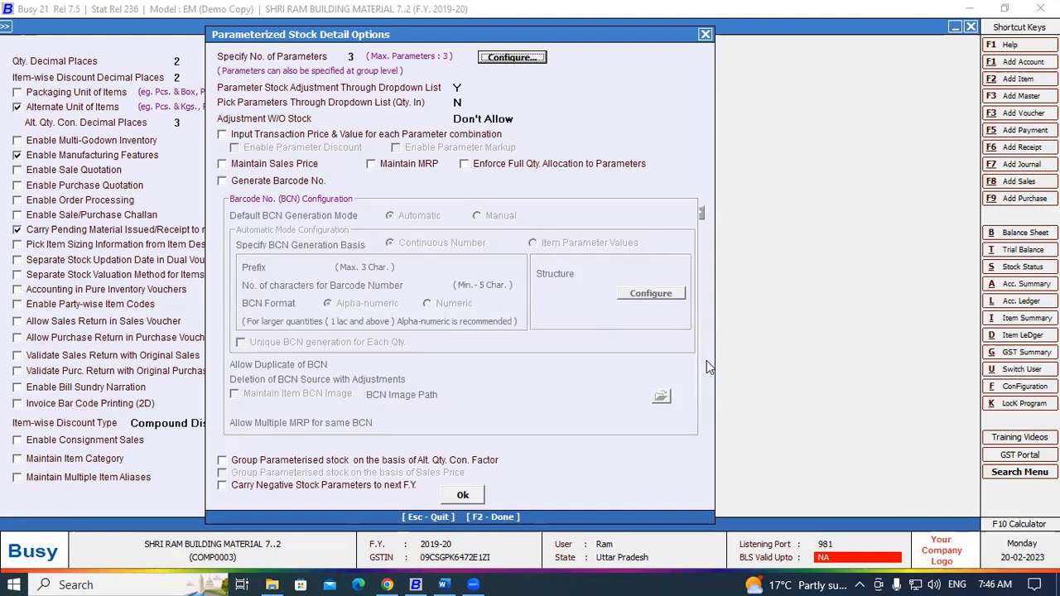
left_click(462, 496)
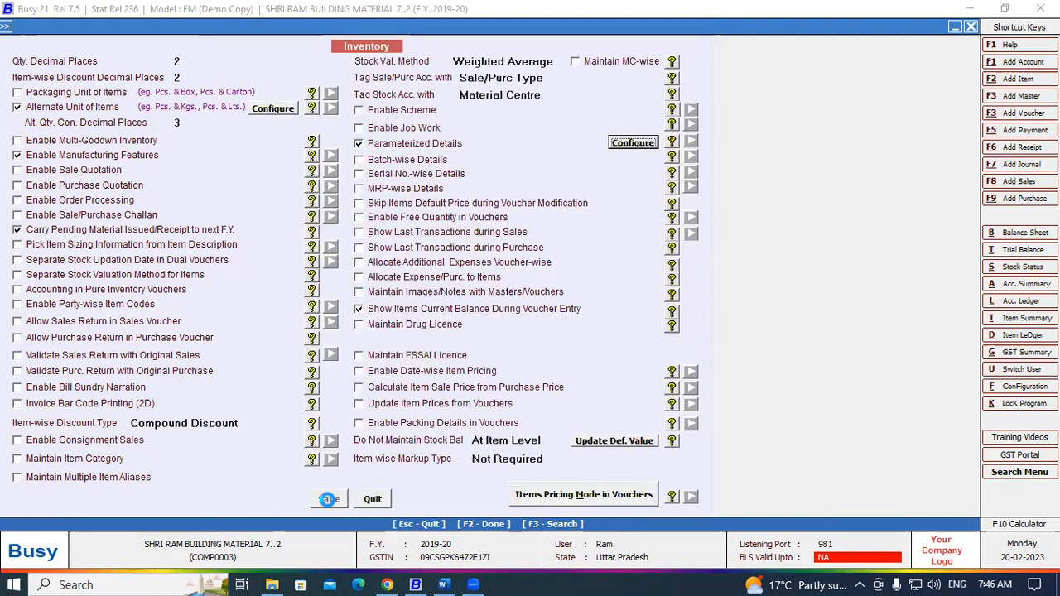
left_click(329, 499)
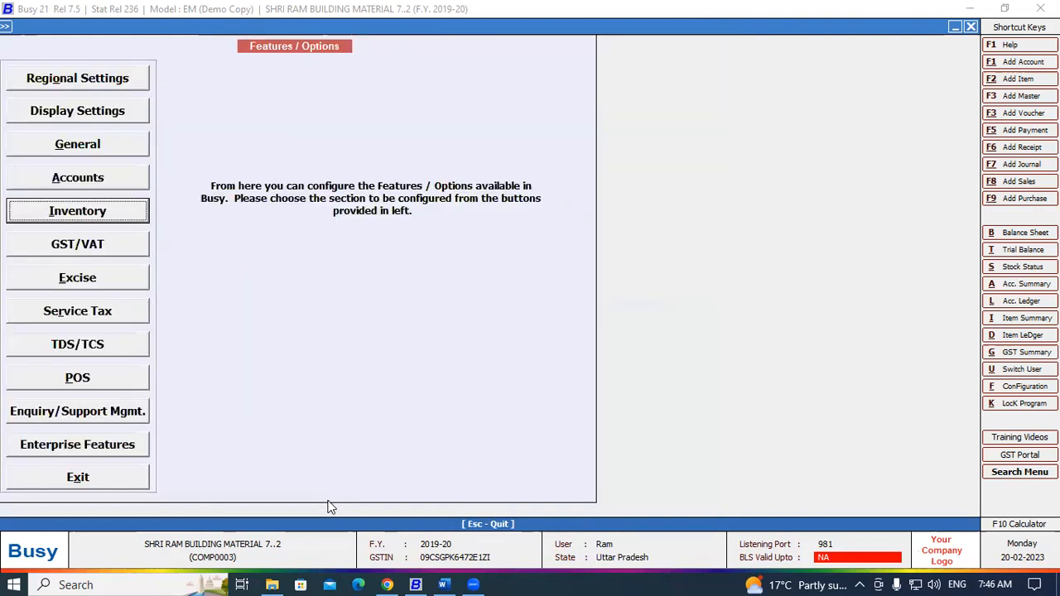
Step: Leave the feature configuration and open a blank form for adding a new item master
key("Escape")
key("Escape")
key("Escape")
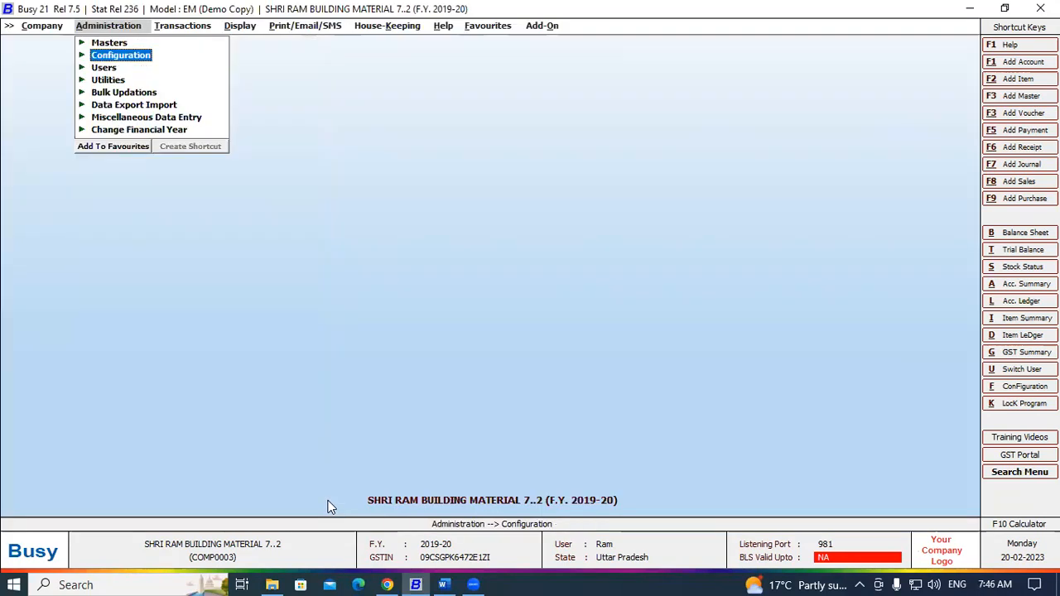
left_click(108, 31)
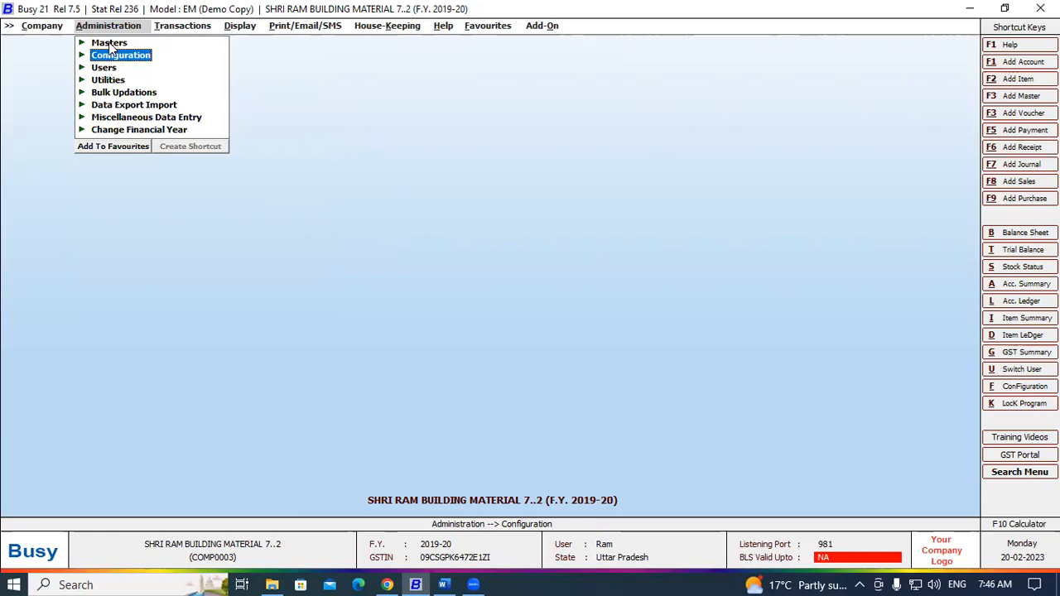
left_click(109, 44)
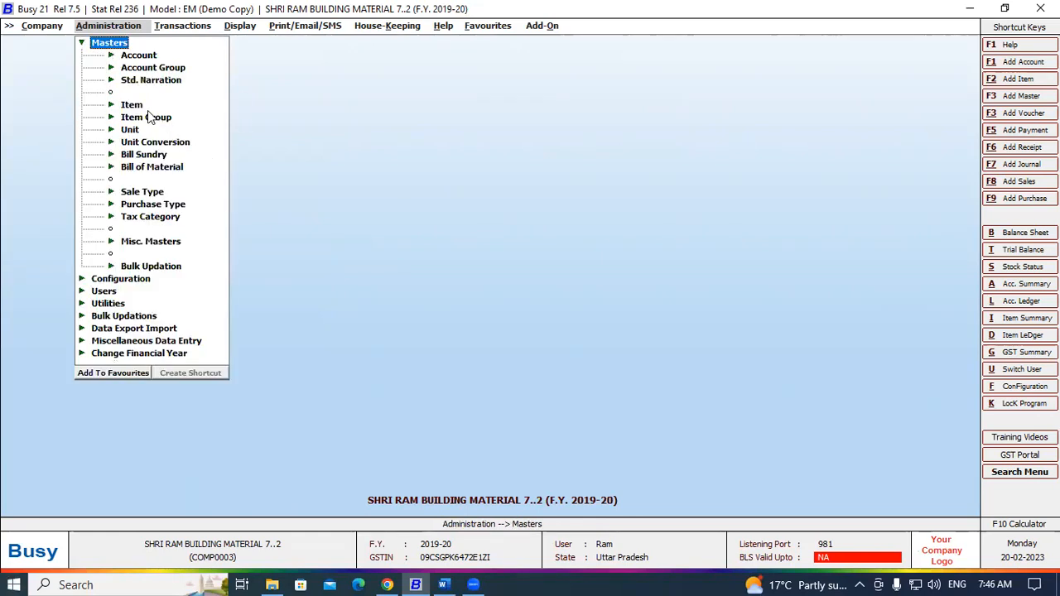
left_click(130, 107)
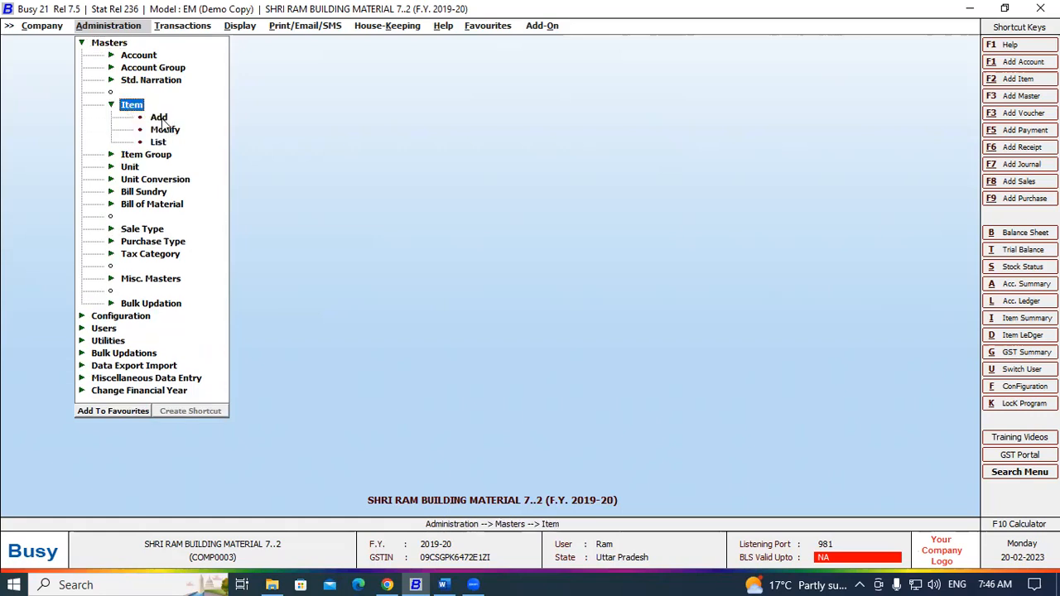
left_click(160, 117)
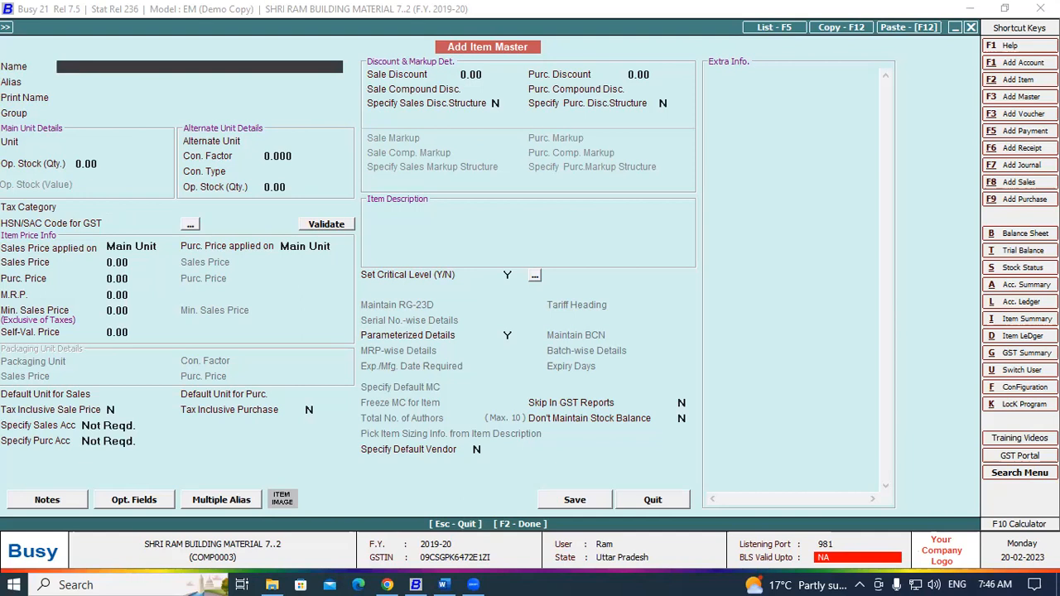
Step: Name the new item Zara Shirt, with no alias and the same print name
type("Jain")
key("BackSpace")
key("BackSpace")
key("BackSpace")
key("BackSpace")
type("ZARA Sh")
key("BackSpace")
key("BackSpace")
key("BackSpace")
key("BackSpace")
key("BackSpace")
key("BackSpace")
key("BackSpace")
type("JA")
key("BackSpace")
key("BackSpace")
type("Zara Shirt")
key("Return")
key("Return")
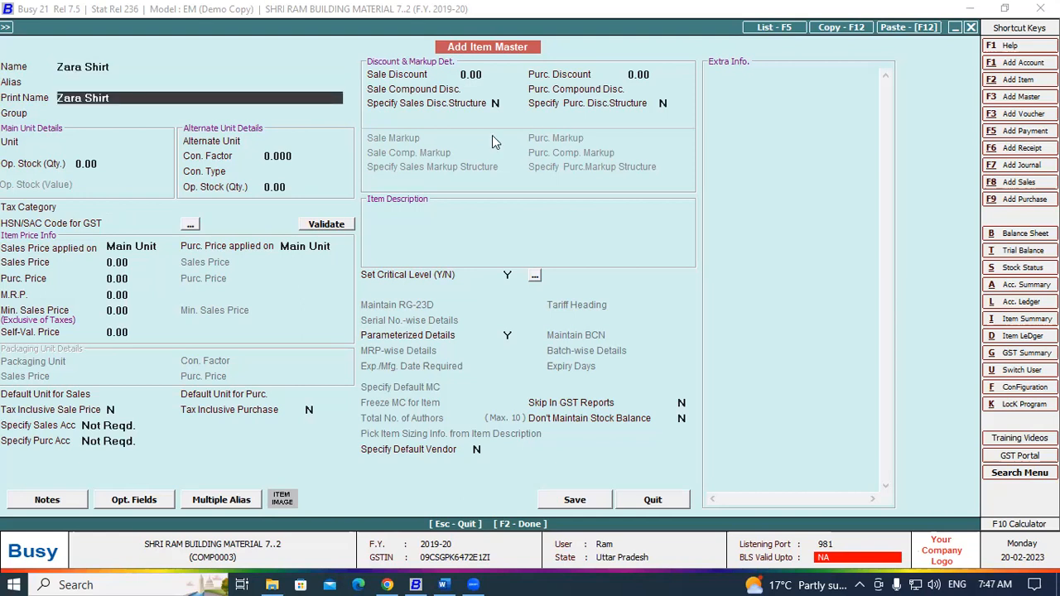
key("Return")
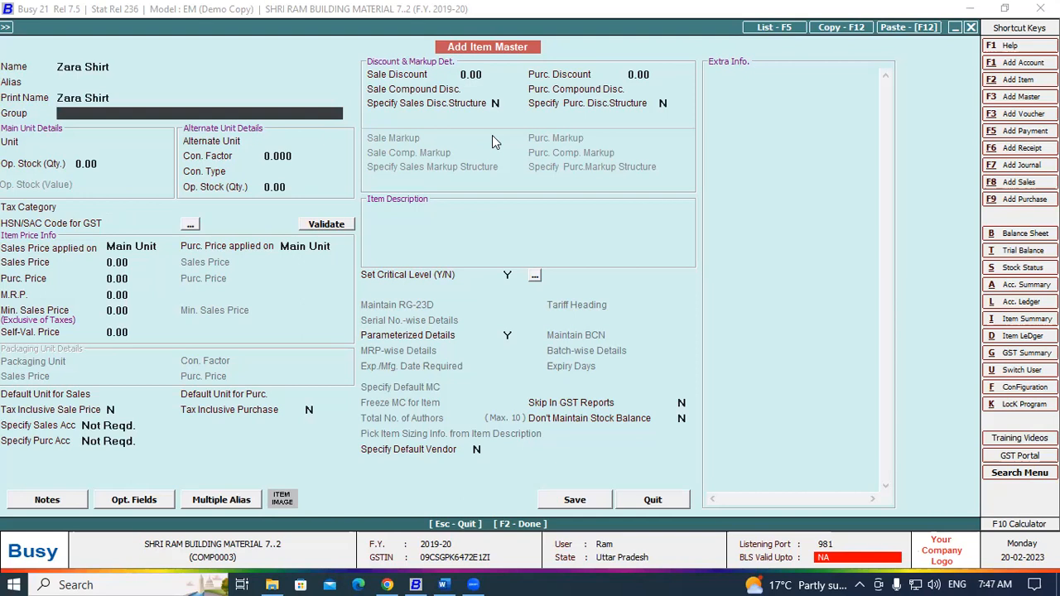
Step: Start a new item group for the item, named Shirt, and make it a primary group
type("sh")
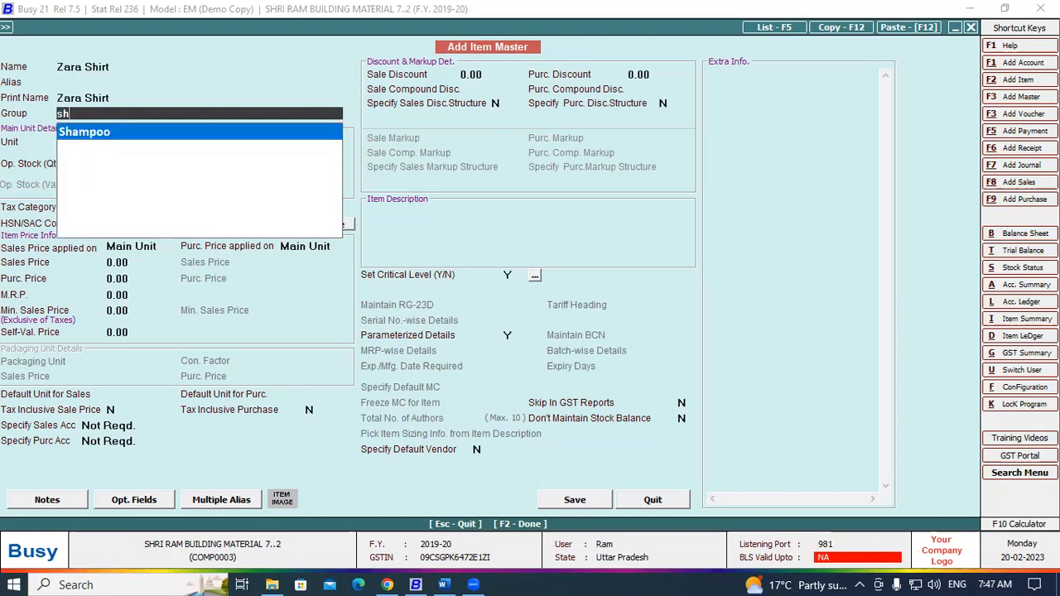
key("BackSpace")
key("BackSpace")
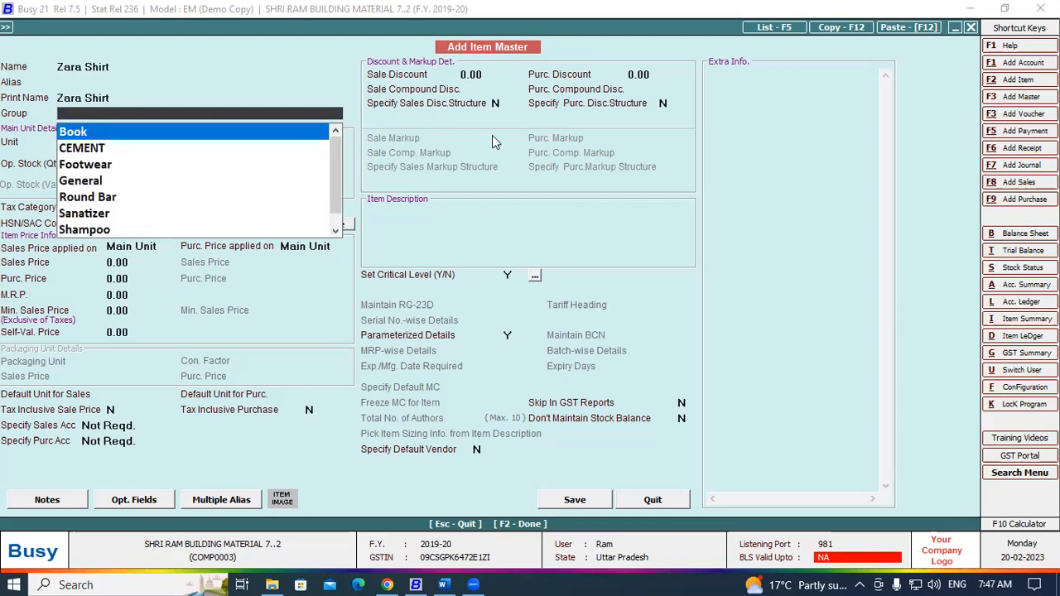
key("F3")
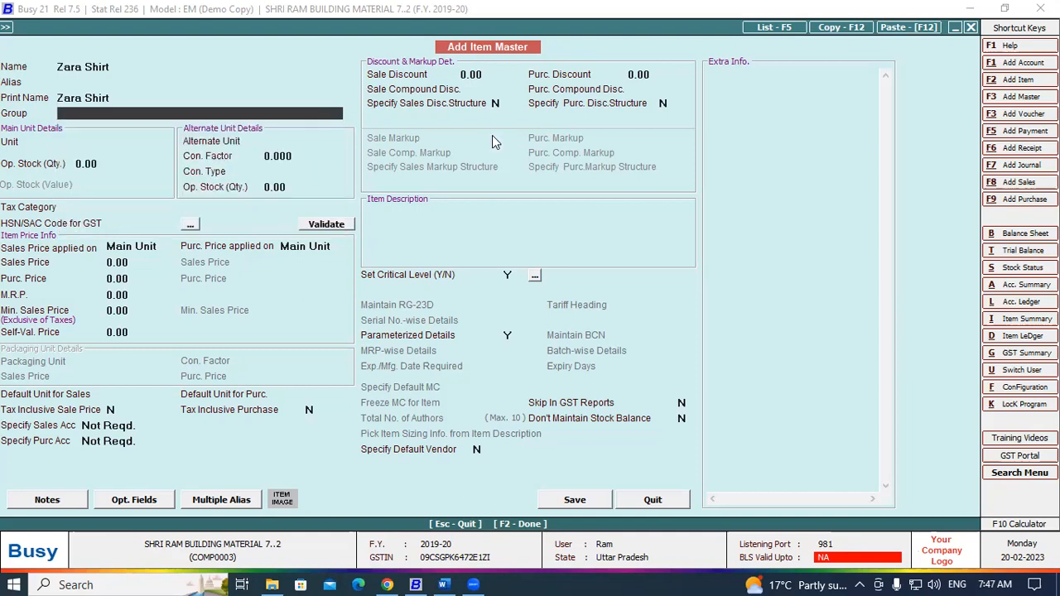
type("Shirt")
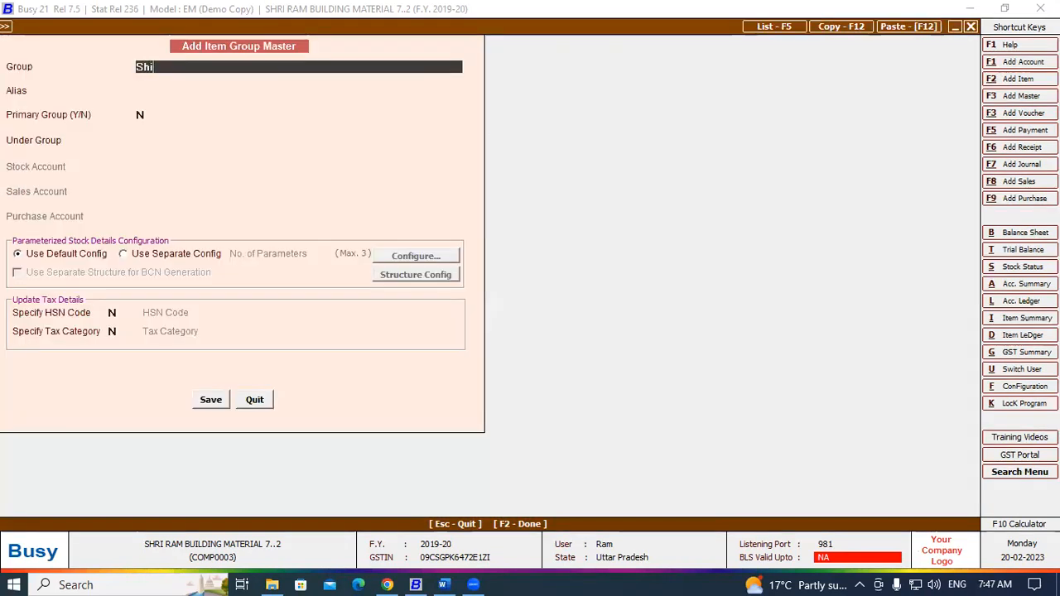
key("Return")
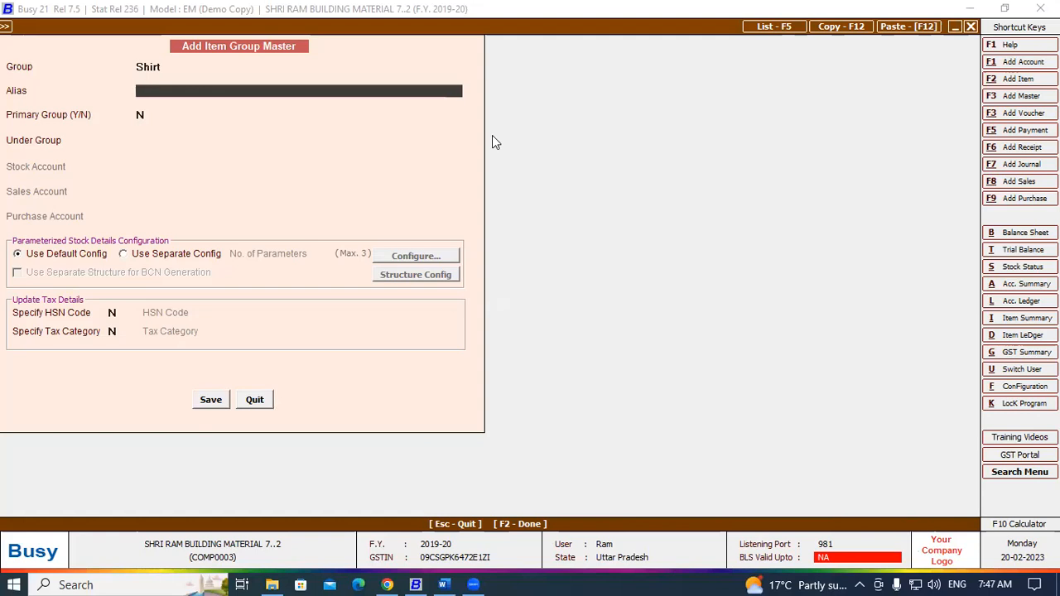
key("Return")
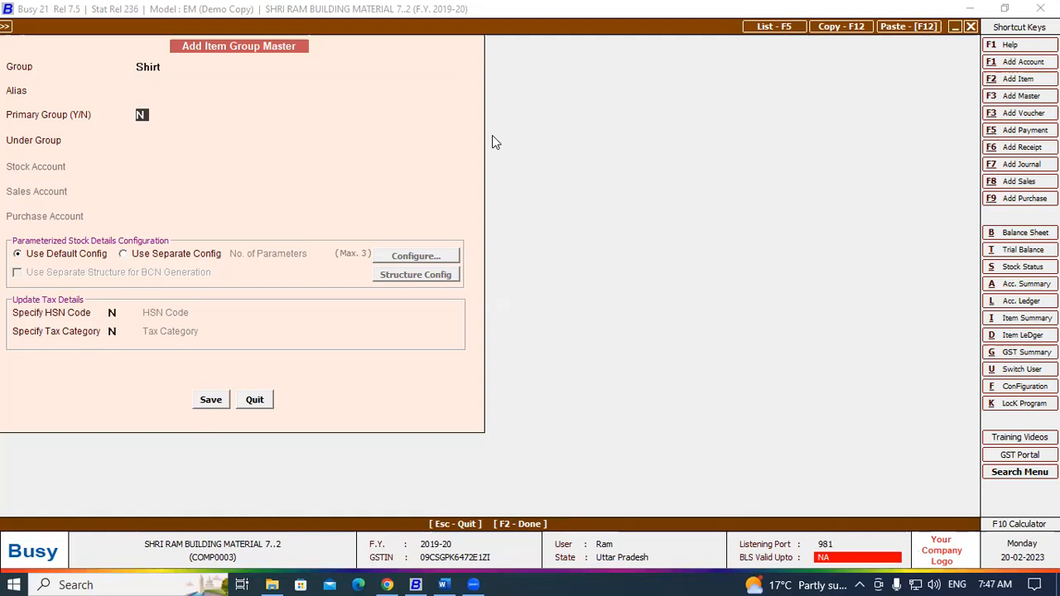
type("Y")
key("Return")
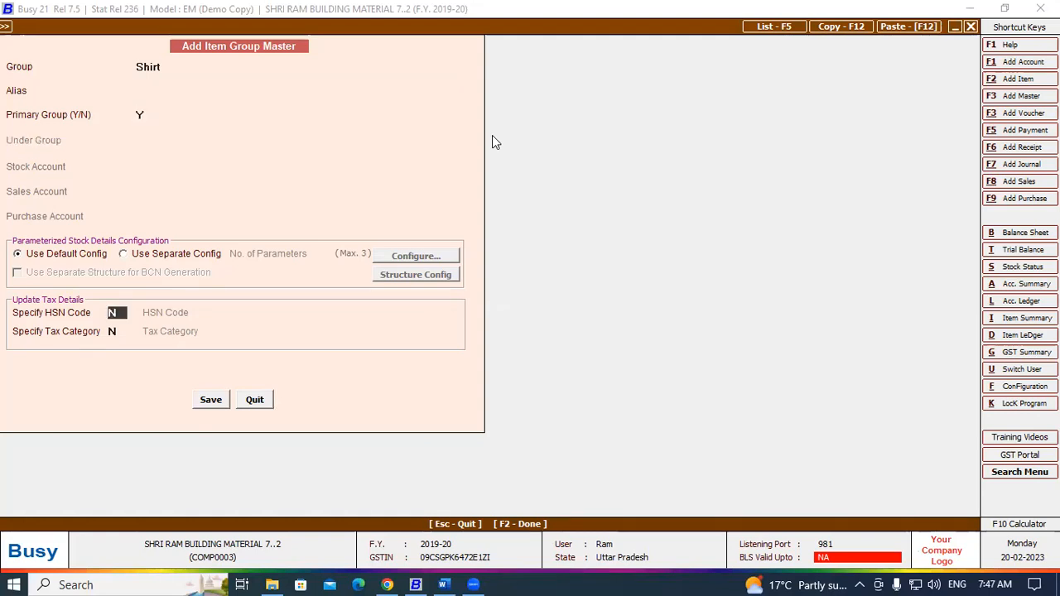
Step: Specify HSN code 855 and tax category GST 12% for the Shirt group, keep the default parameter configuration, and save the group
type("Y")
key("Return")
type("855")
key("Return")
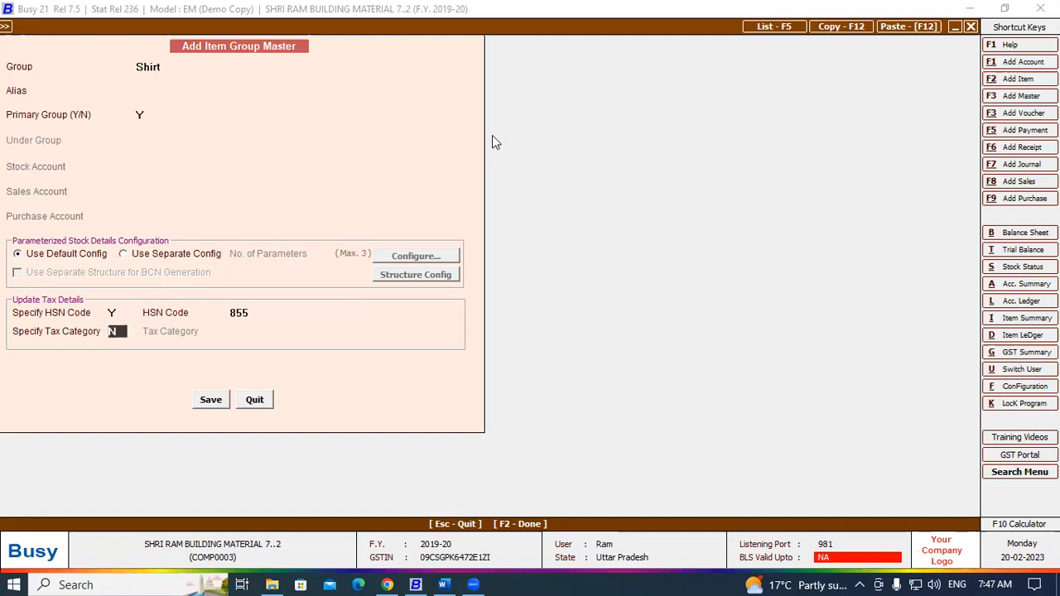
type("Y")
key("Return")
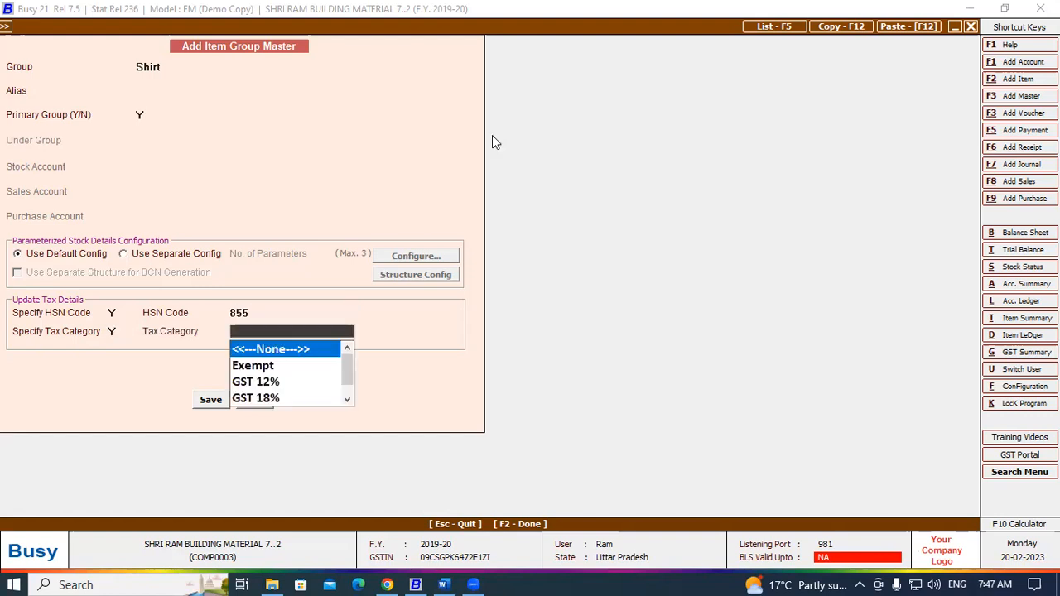
key("Down")
key("Down")
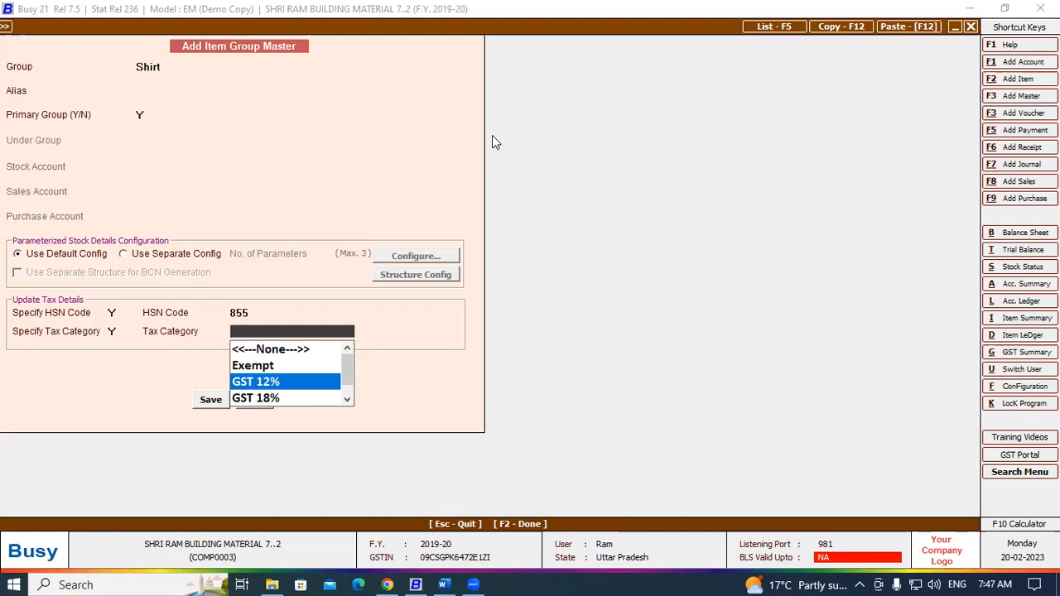
key("Return")
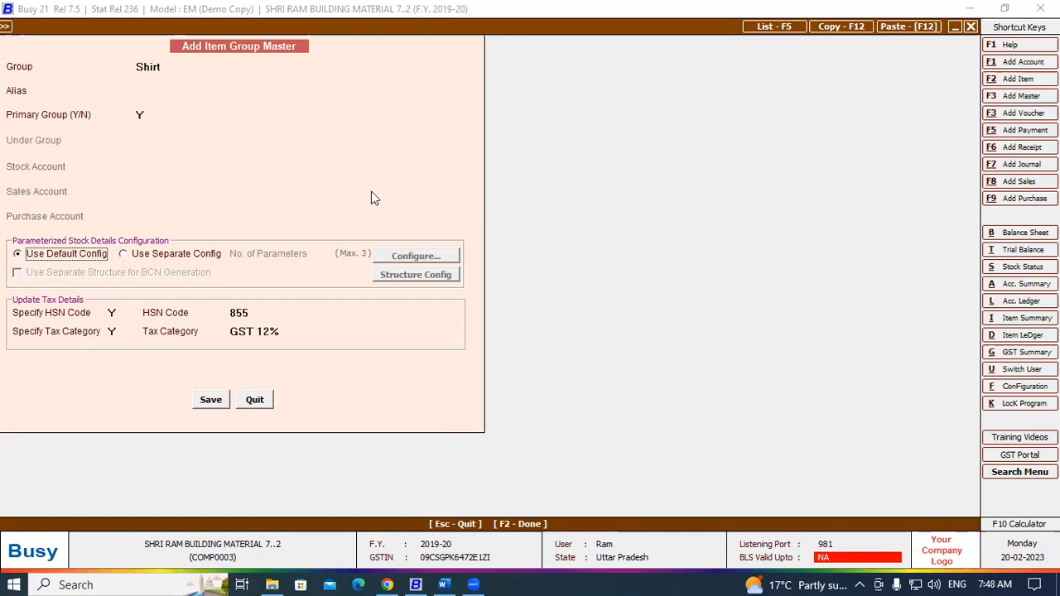
left_click(211, 401)
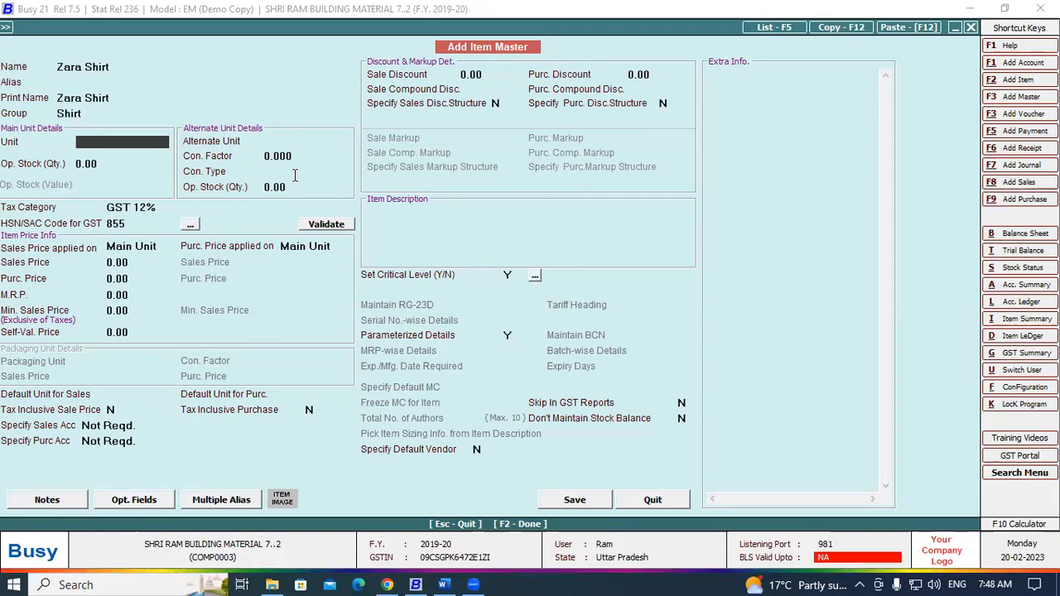
Step: Set the Zara Shirt item's main unit to Pcs. and its opening stock quantity to 20
type("pcs")
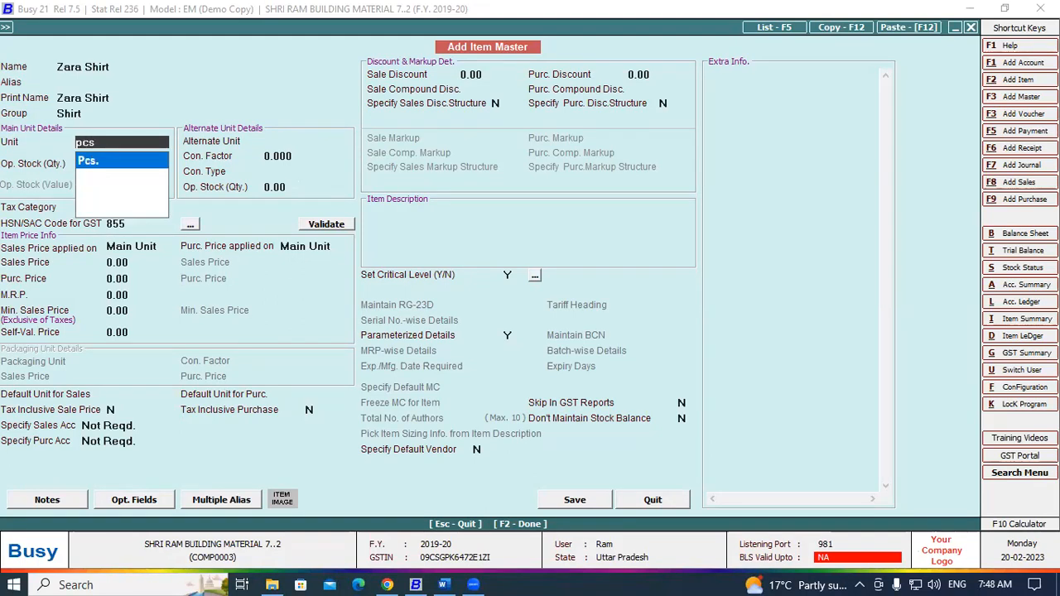
key("Return")
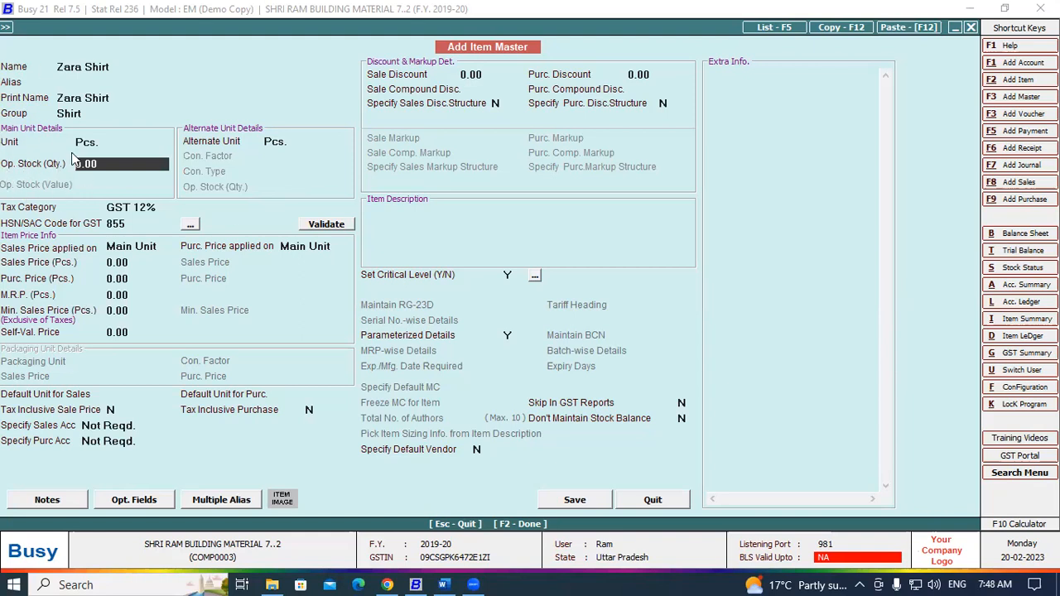
double_click(103, 165)
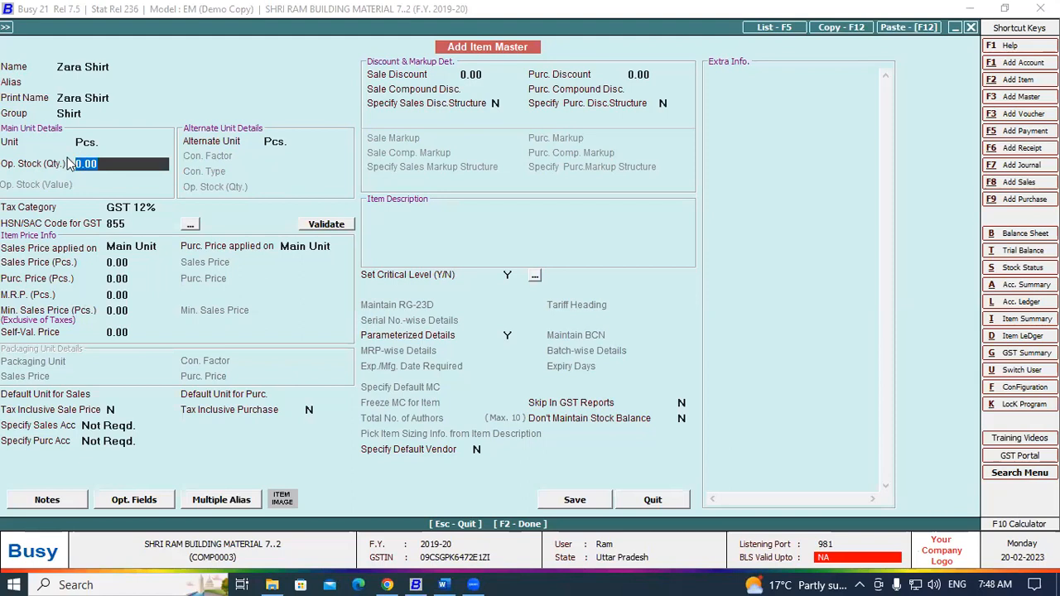
left_click(115, 164)
key("BackSpace")
key("BackSpace")
key("BackSpace")
key("BackSpace")
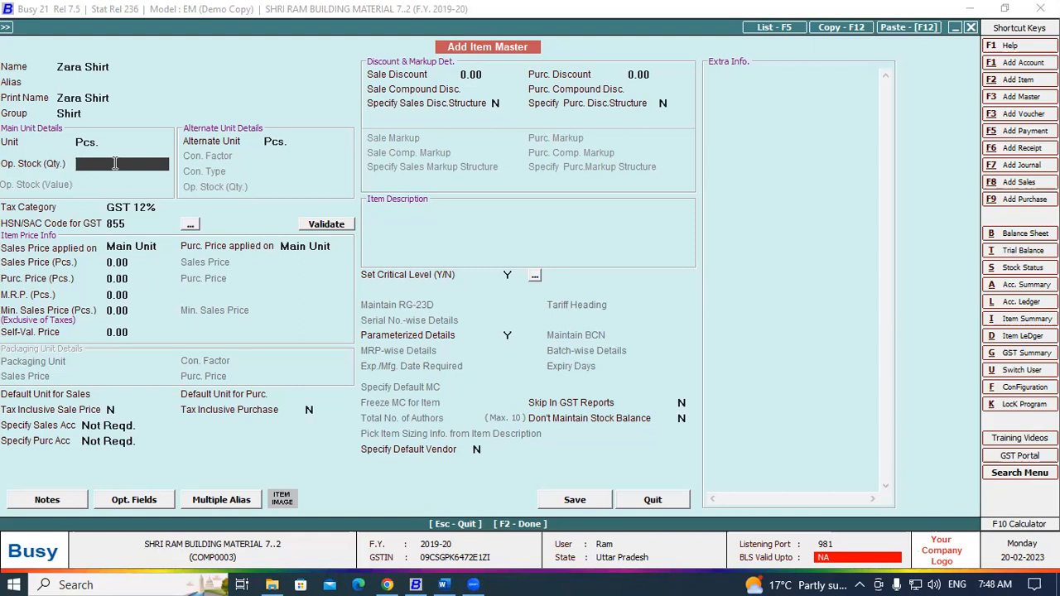
type("20")
key("Return")
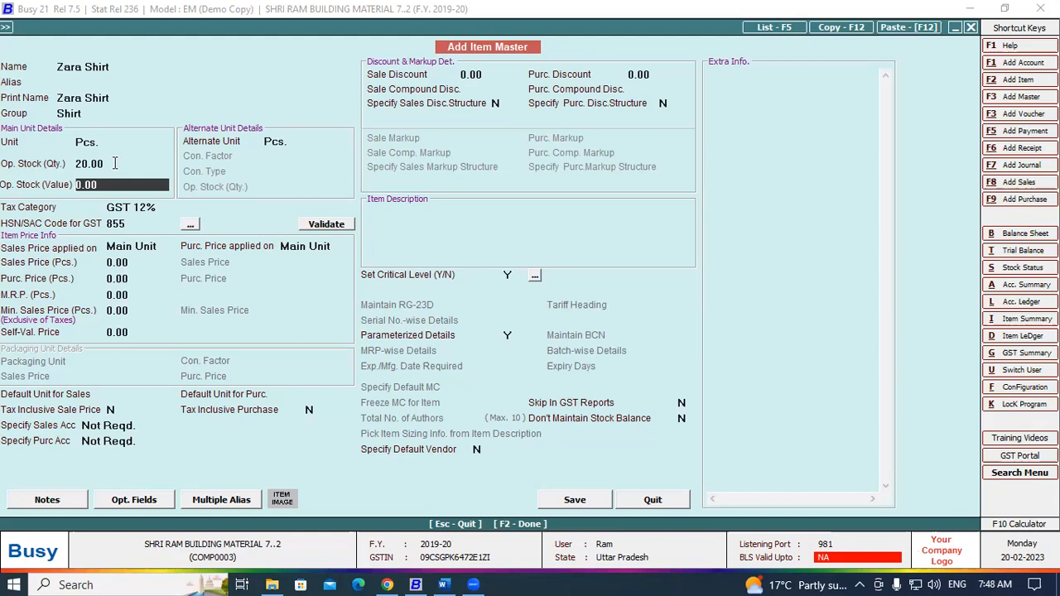
Step: Set the item's opening stock value to 6000, keeping the tax category and HSN code
type("6")
key("BackSpace")
key("Return")
key("Return")
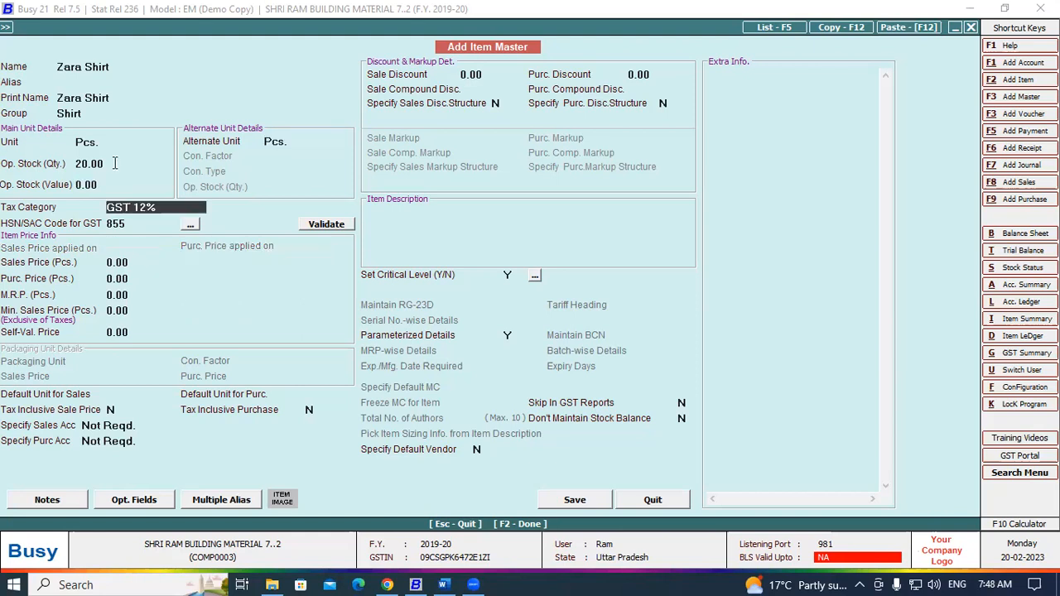
left_click(120, 184)
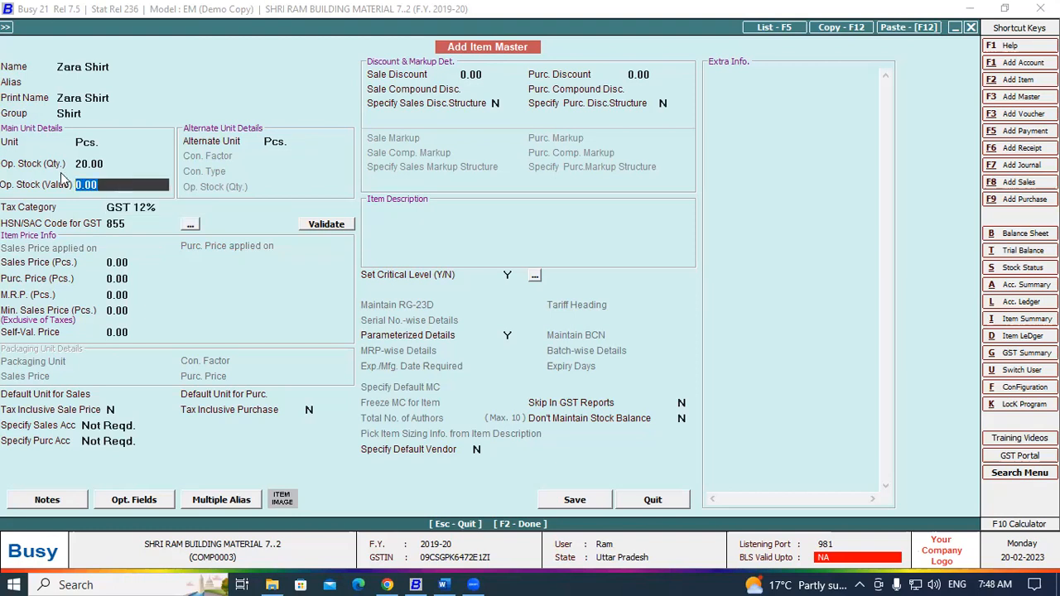
type("6000")
key("Return")
key("Return")
key("Return")
key("Return")
key("Return")
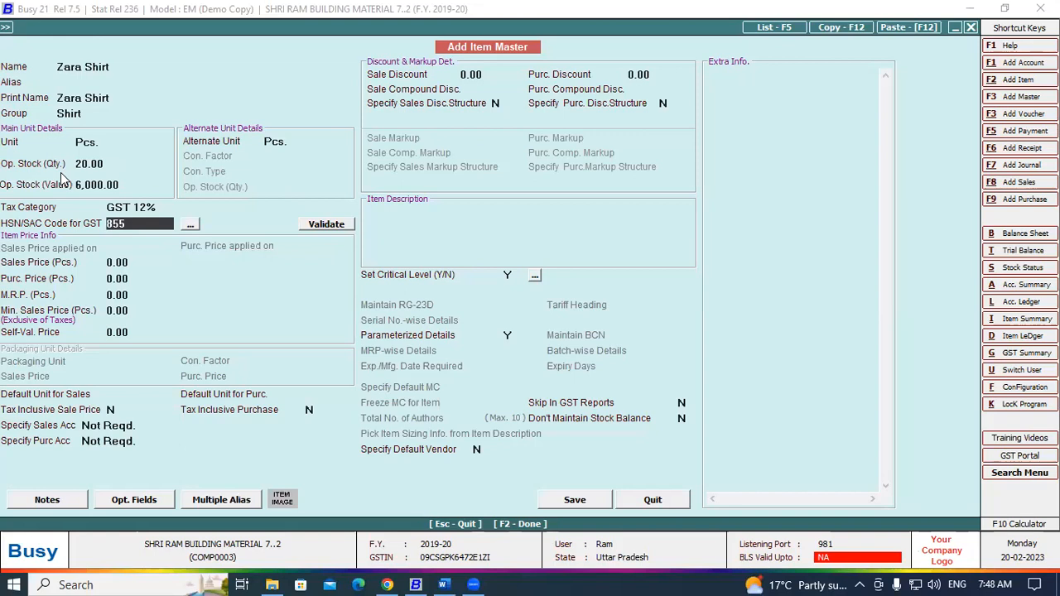
key("Return")
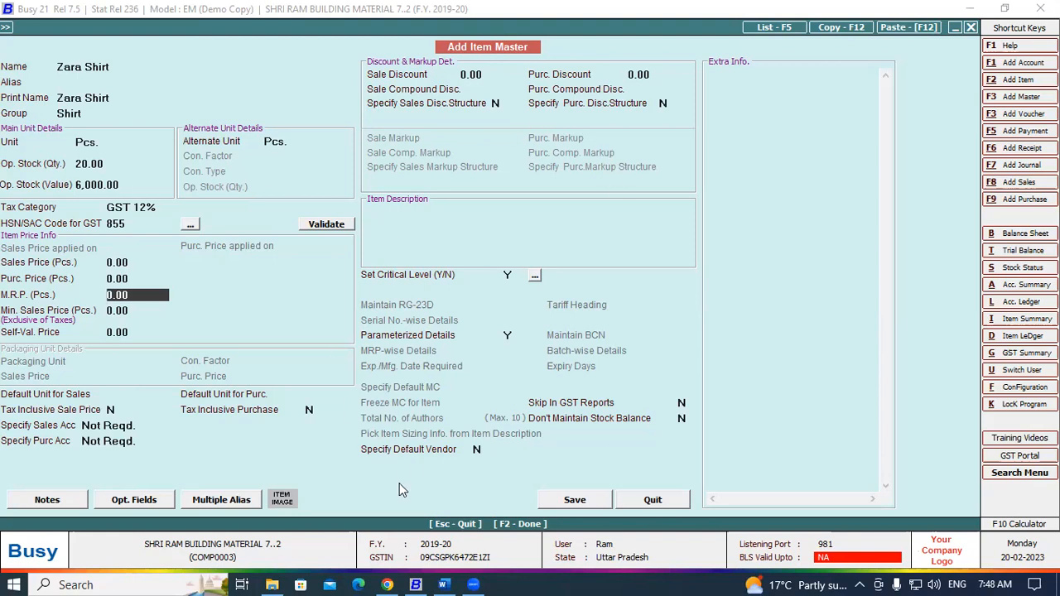
Step: Start saving the item to view its opening stock grid for Size, Style and Colour, and close the grid without entries
left_click(574, 501)
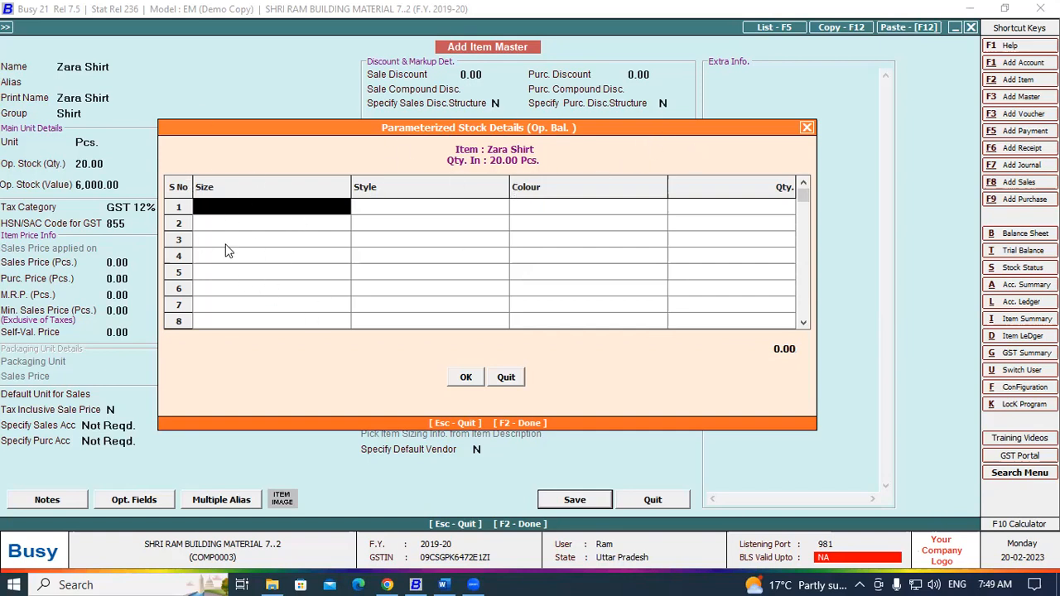
left_click(806, 128)
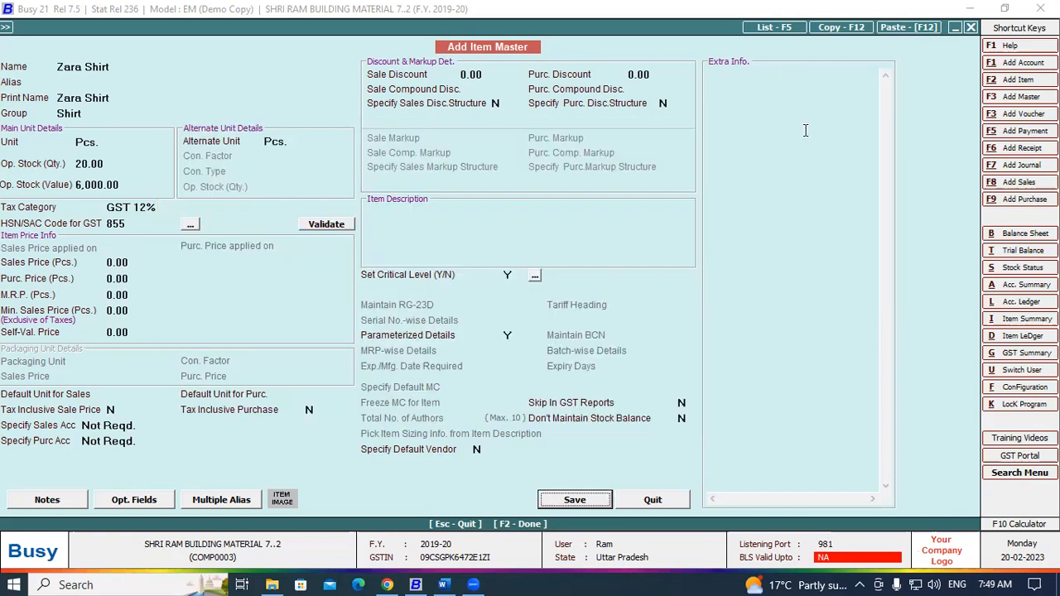
left_click(513, 335)
left_click(764, 303)
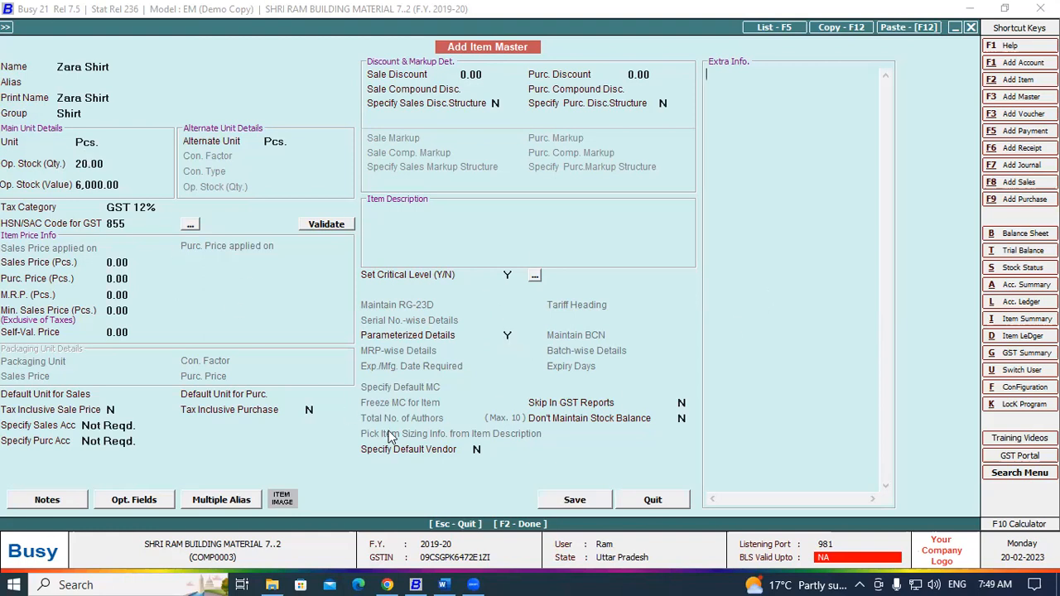
Step: Clear the item's opening stock quantity, keeping the GST 12% tax category and HSN code 855
left_click(48, 162)
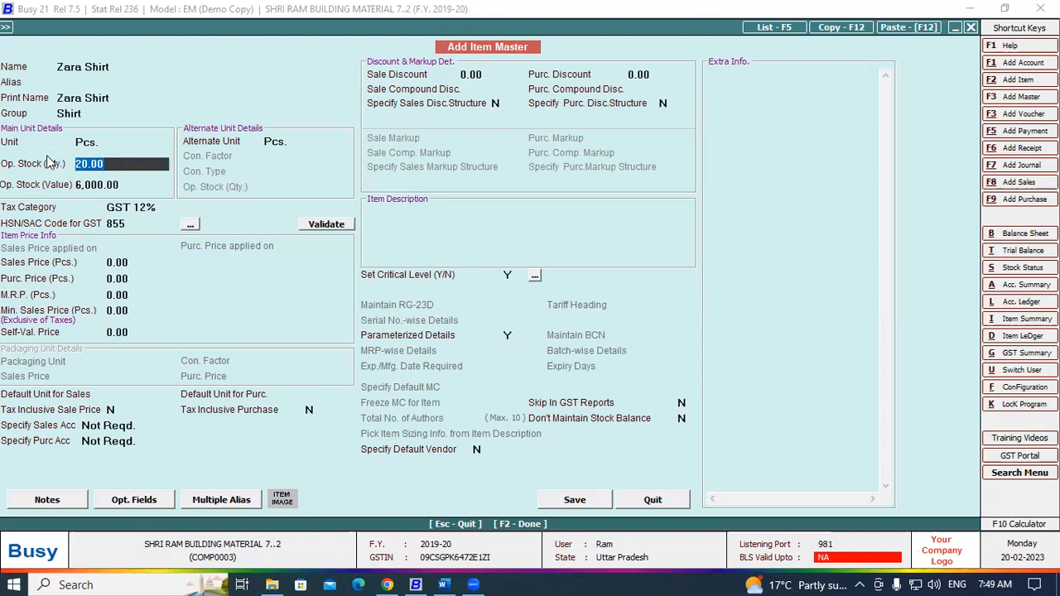
key("BackSpace")
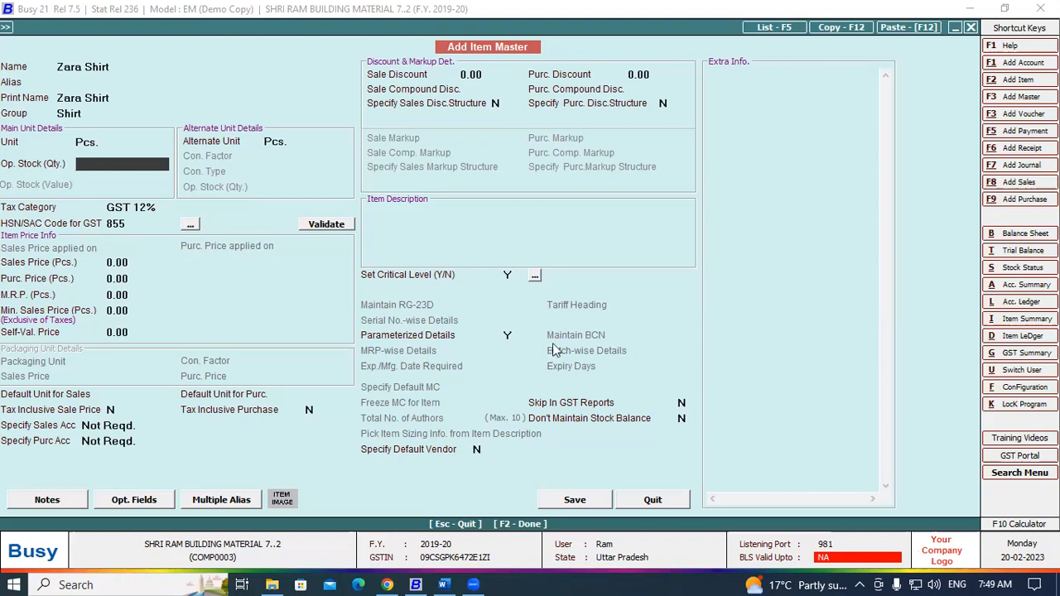
key("Return")
key("Return")
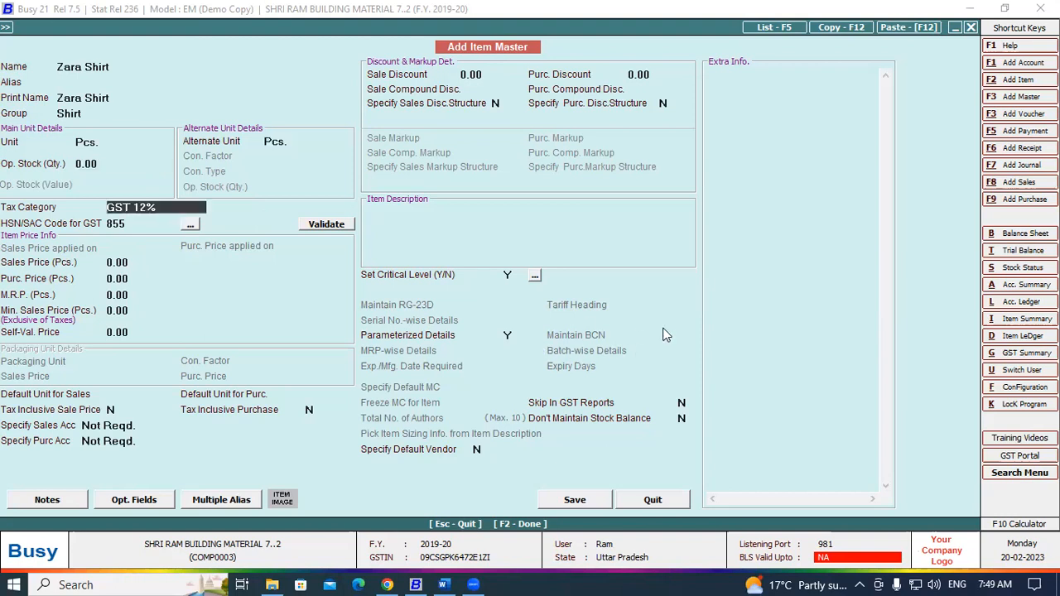
key("Return")
key("Return")
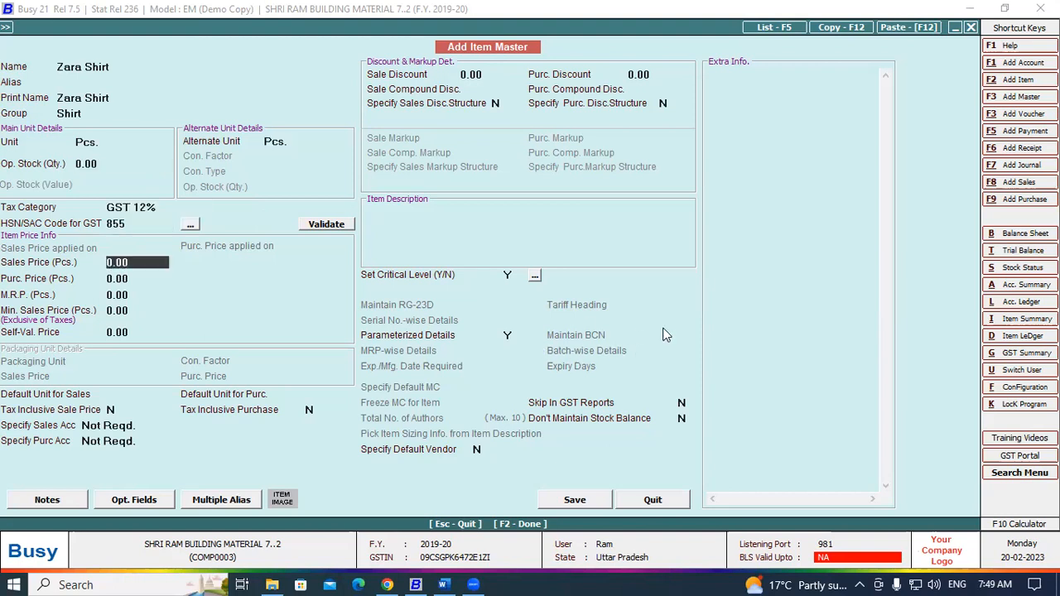
Step: Save the Zara Shirt item and leave the item master entry form
left_click(581, 500)
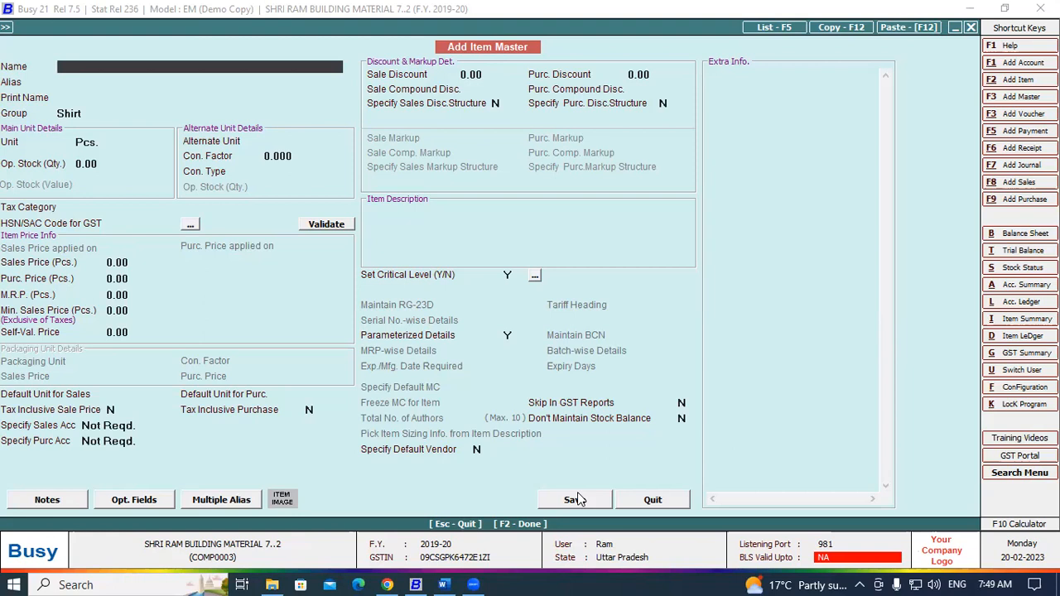
key("Escape")
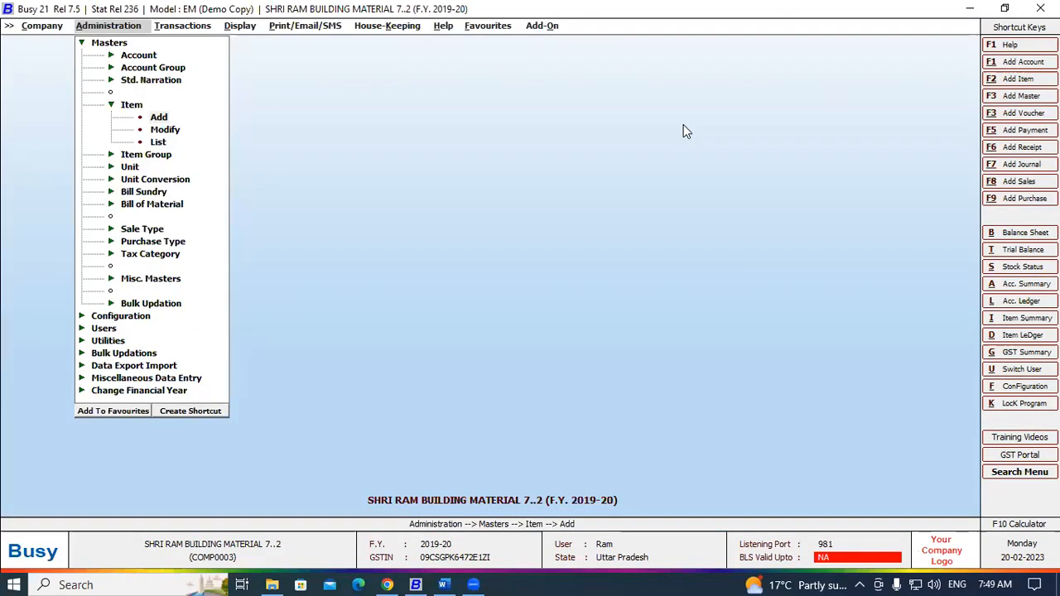
key("Escape")
key("Escape")
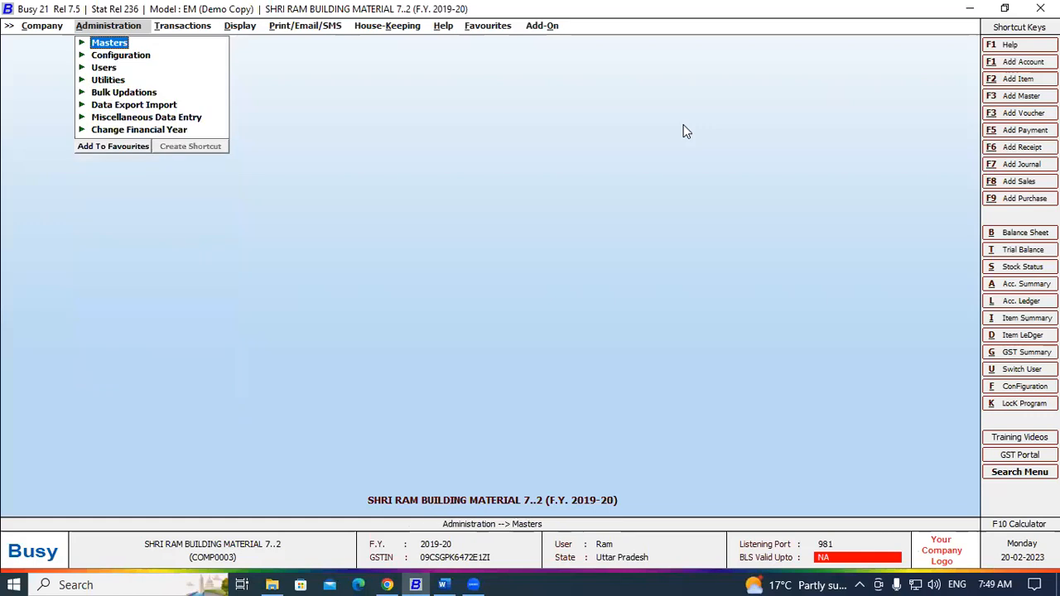
key("Escape")
Step: Start adding a new purchase voucher
left_click(174, 24)
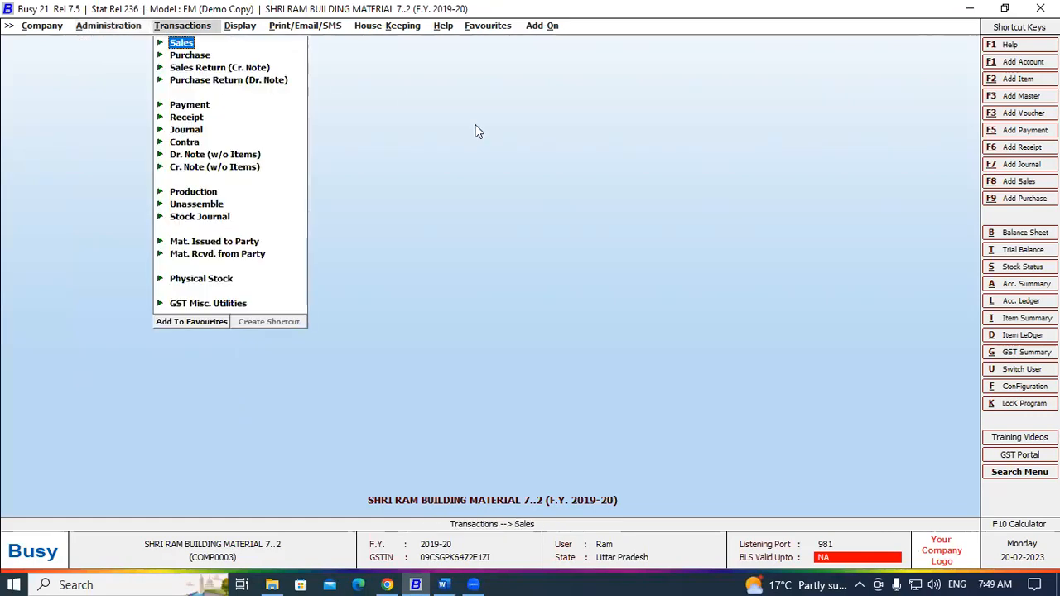
key("Down")
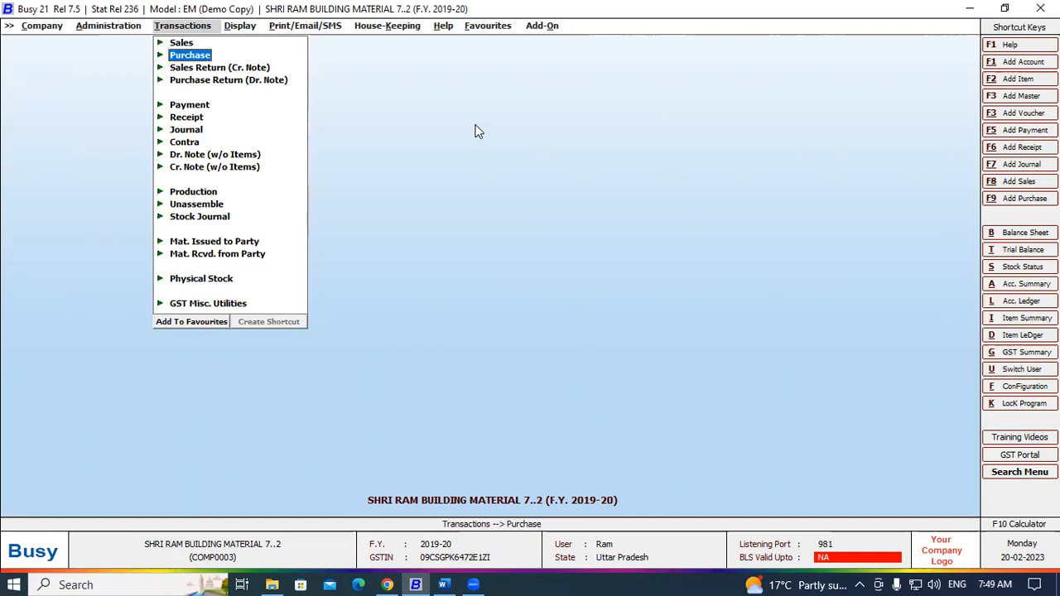
key("Return")
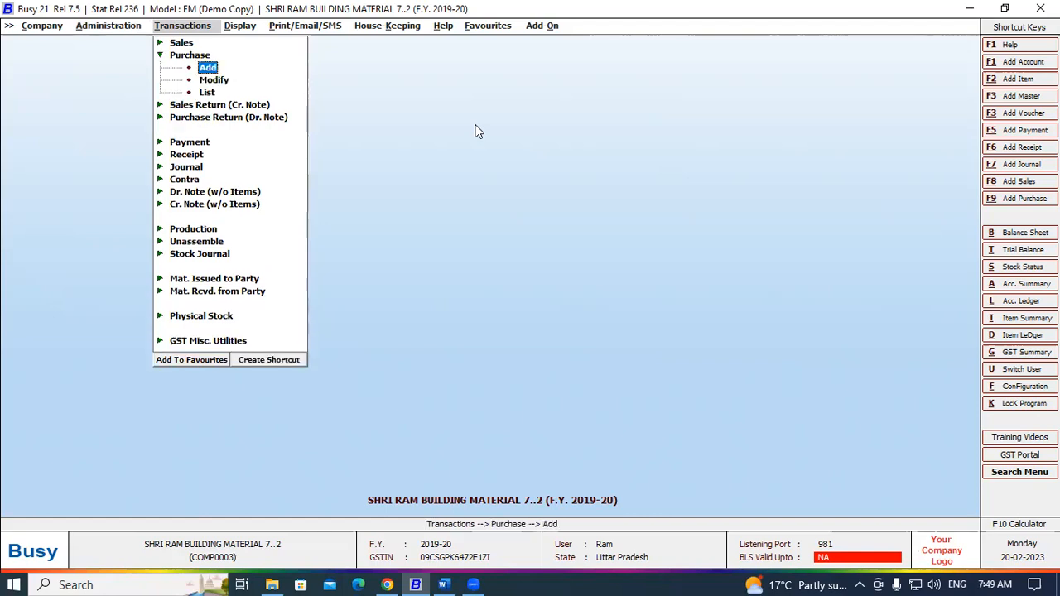
key("Return")
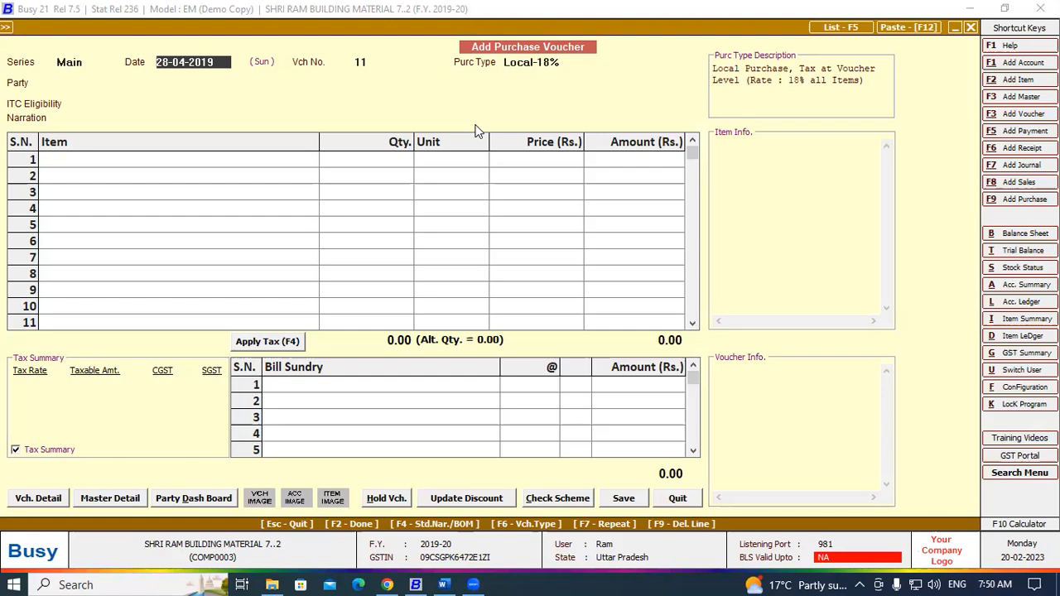
Step: Keep the voucher date 28-04-2019, set the purchase type to Local-12% and choose Cash as the party
key("Return")
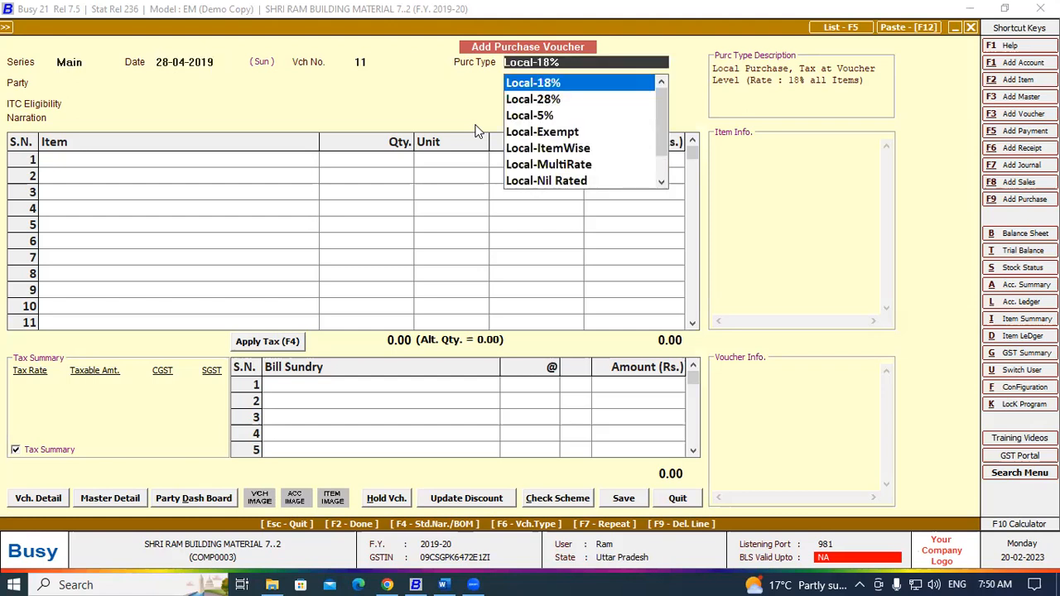
key("Down")
key("Up")
key("Up")
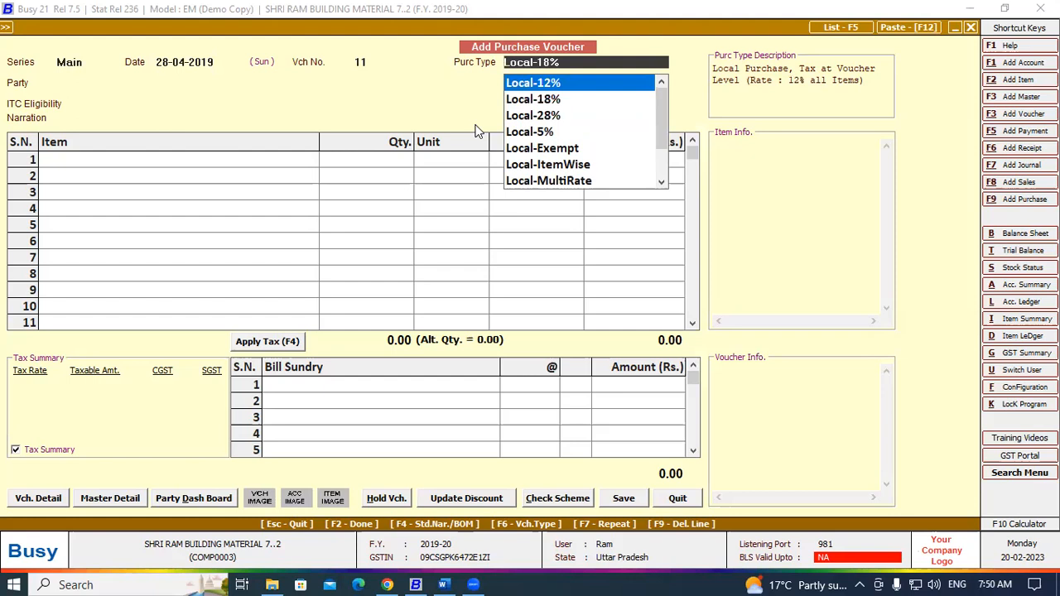
key("Return")
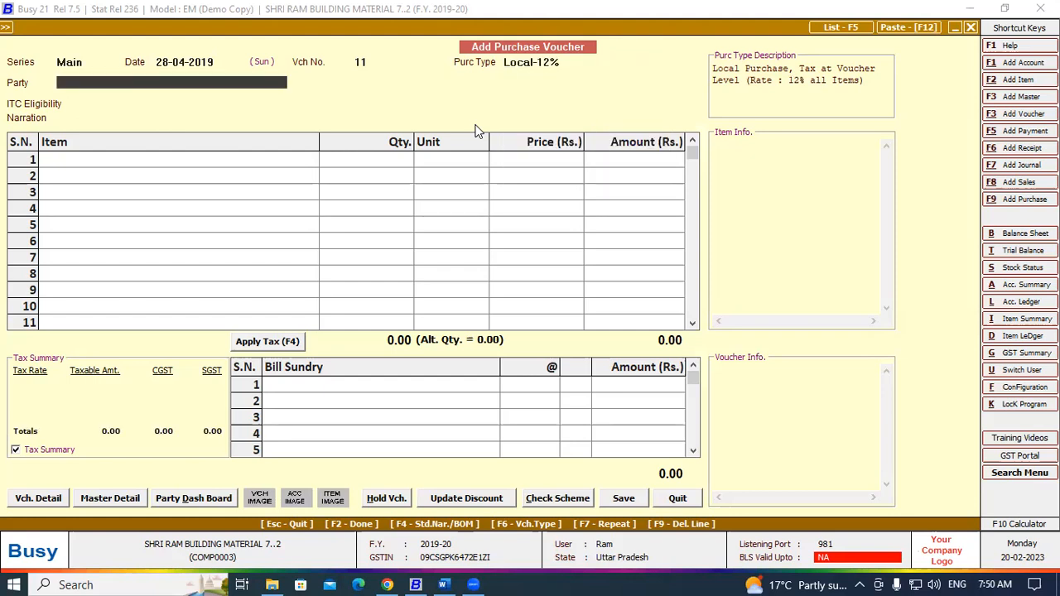
key("Return")
key("Return")
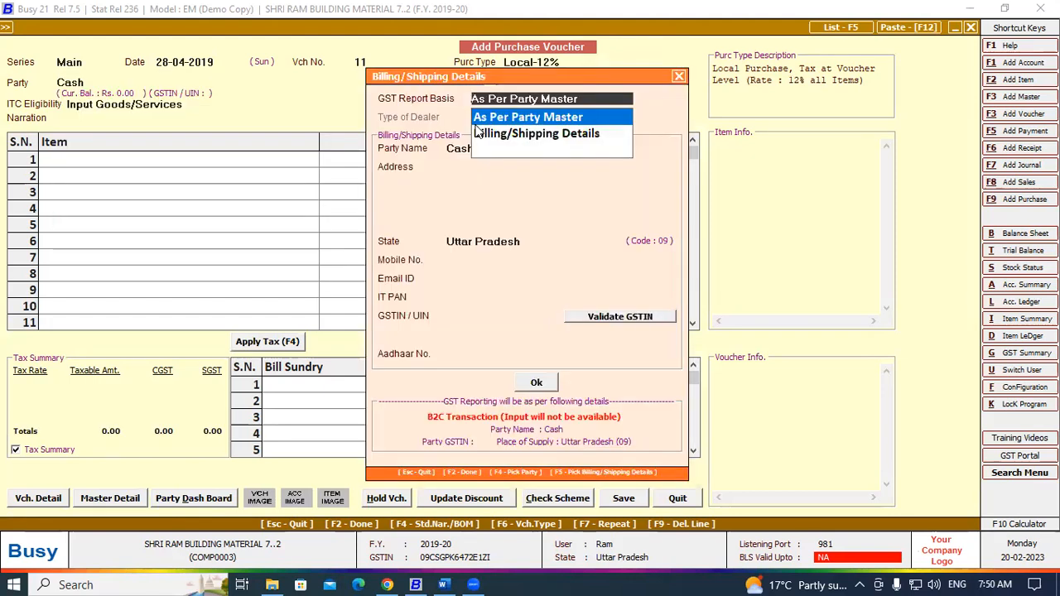
Step: Keep the GST report basis As Per Party Master and enter Sk traders as the billing party name, with the party's address
key("Return")
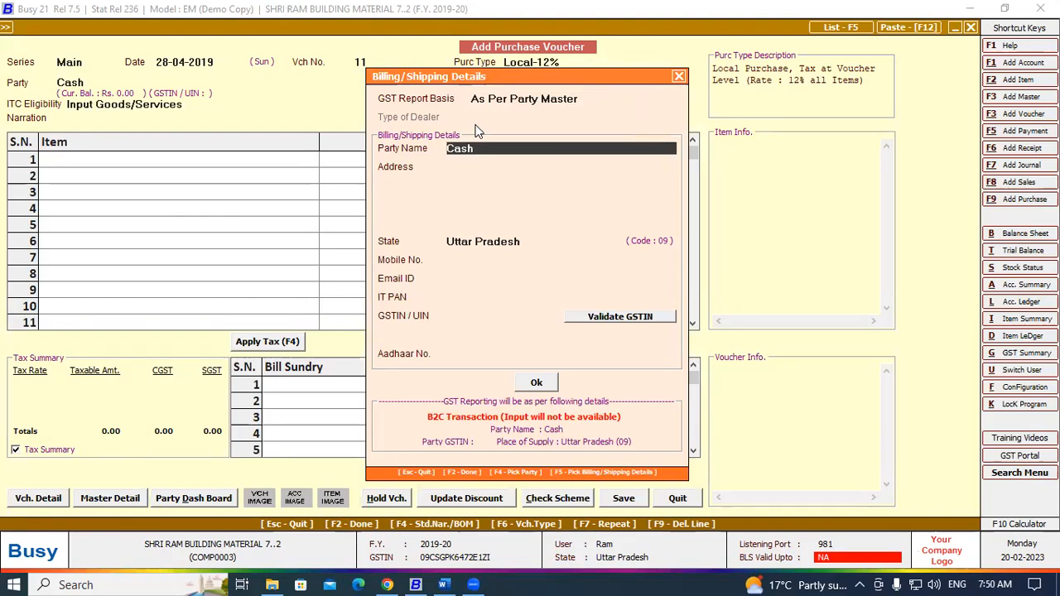
double_click(477, 150)
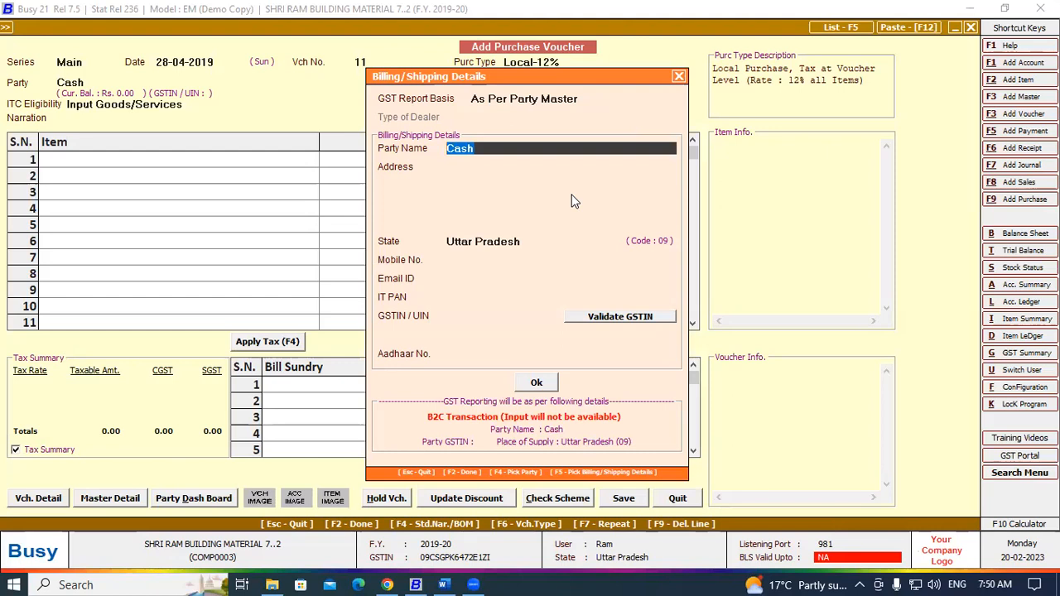
type("Sk t")
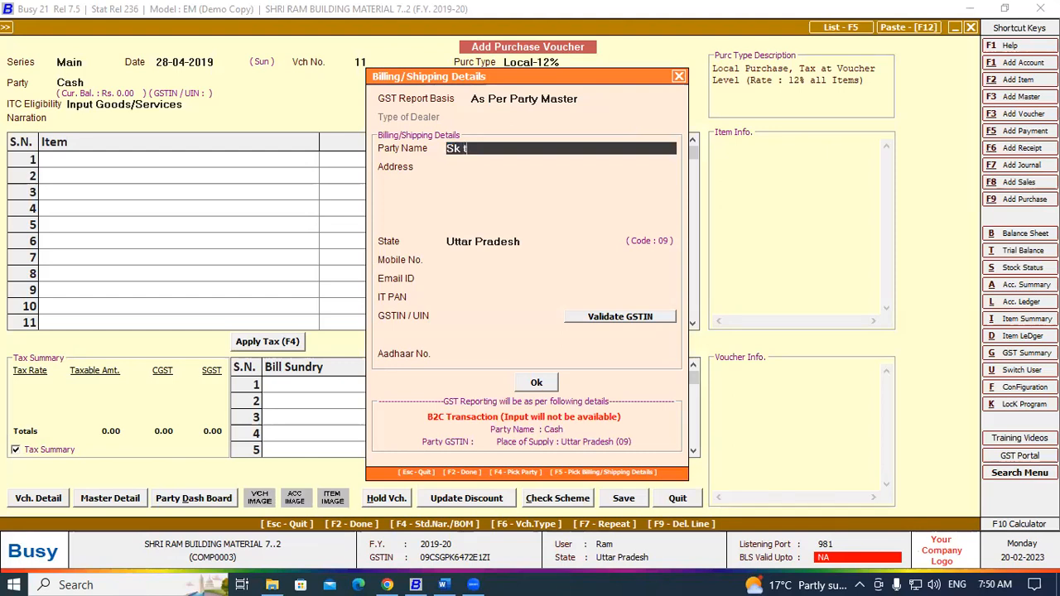
type("raders")
key("Return")
type("Padrauna")
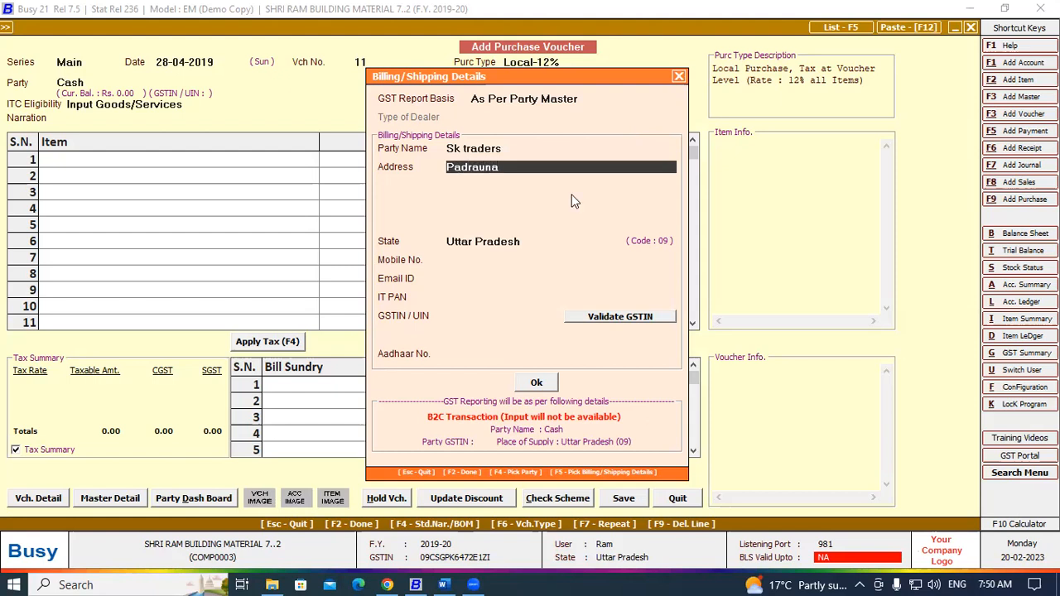
Step: Accept the billing details, continue the tax invoice for the unregistered party, and leave the narration blank
key("Return")
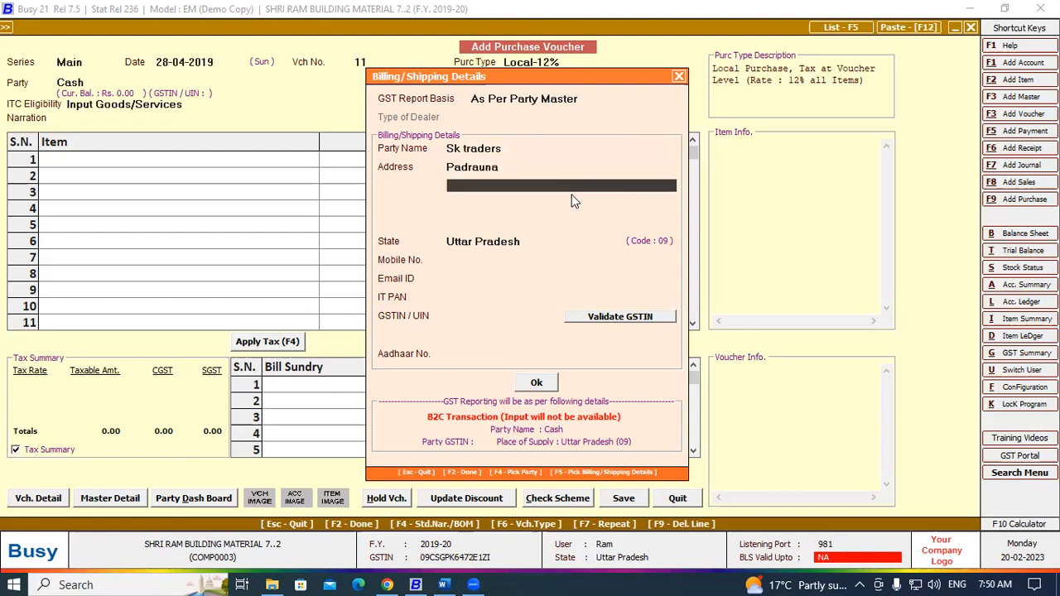
key("Return")
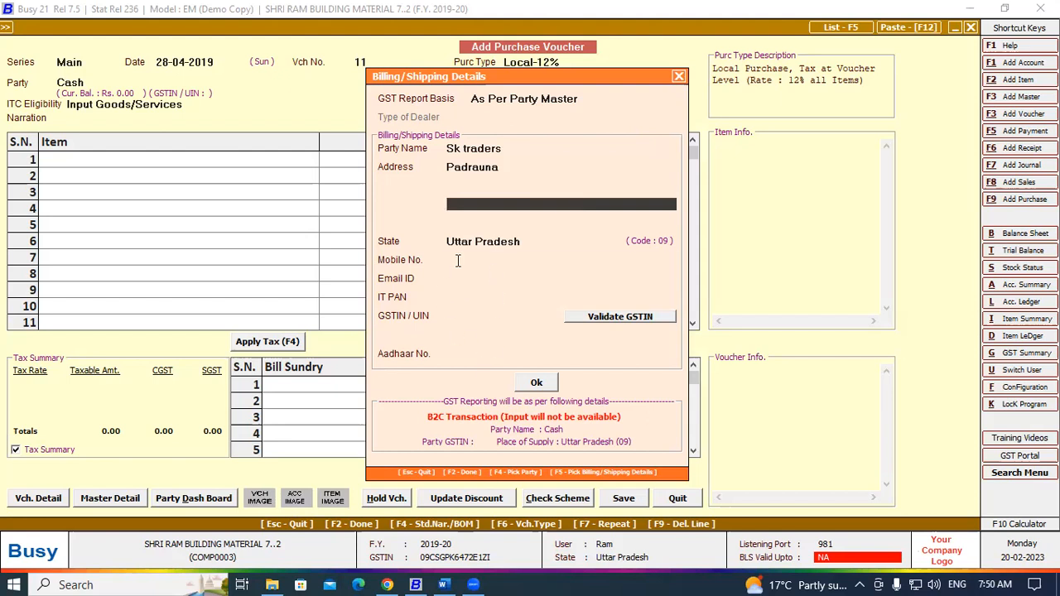
key("Return")
left_click(553, 385)
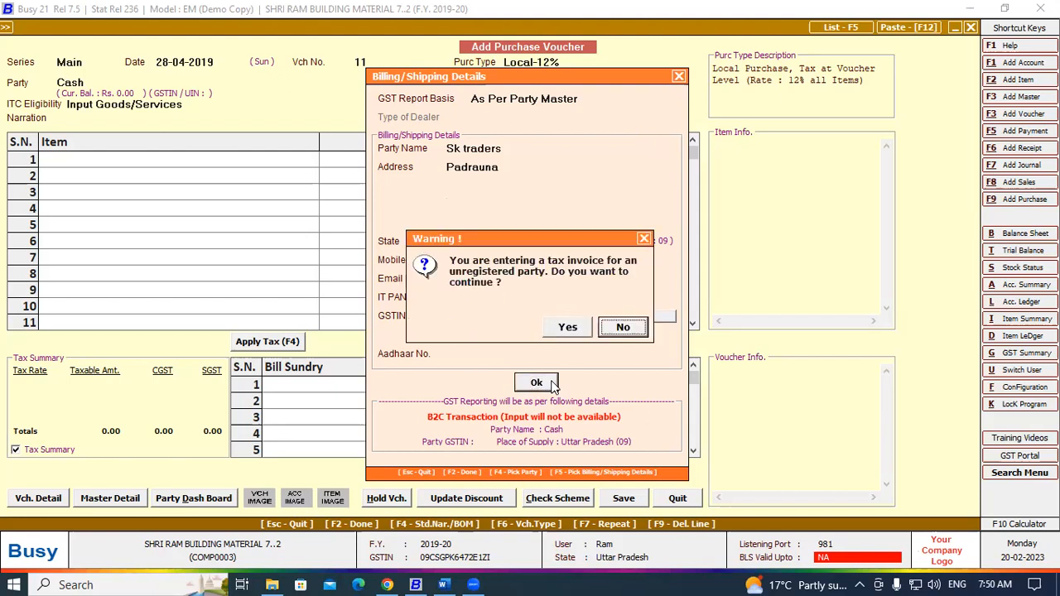
left_click(566, 328)
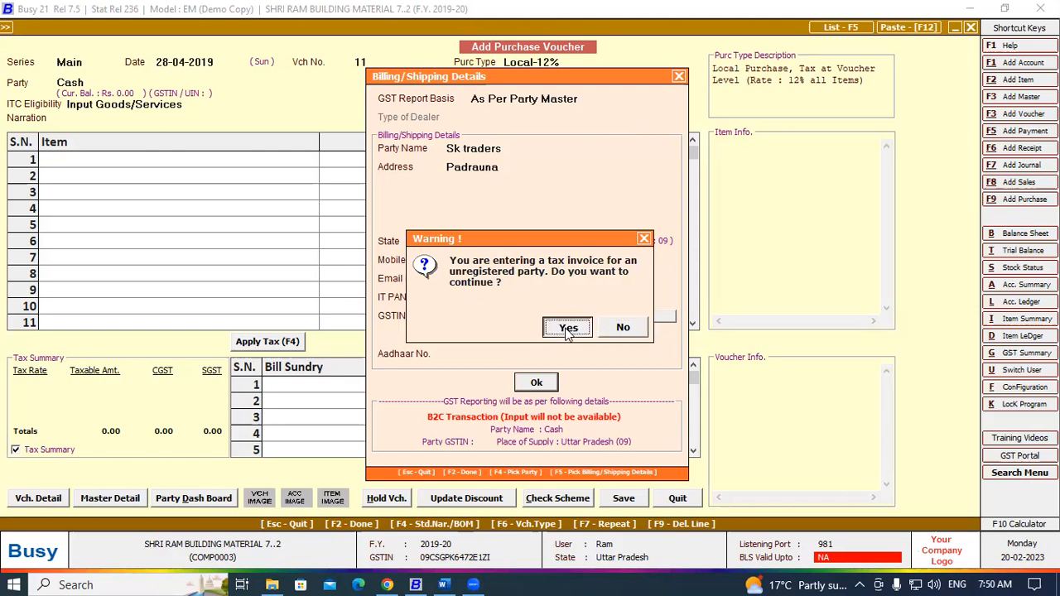
key("Return")
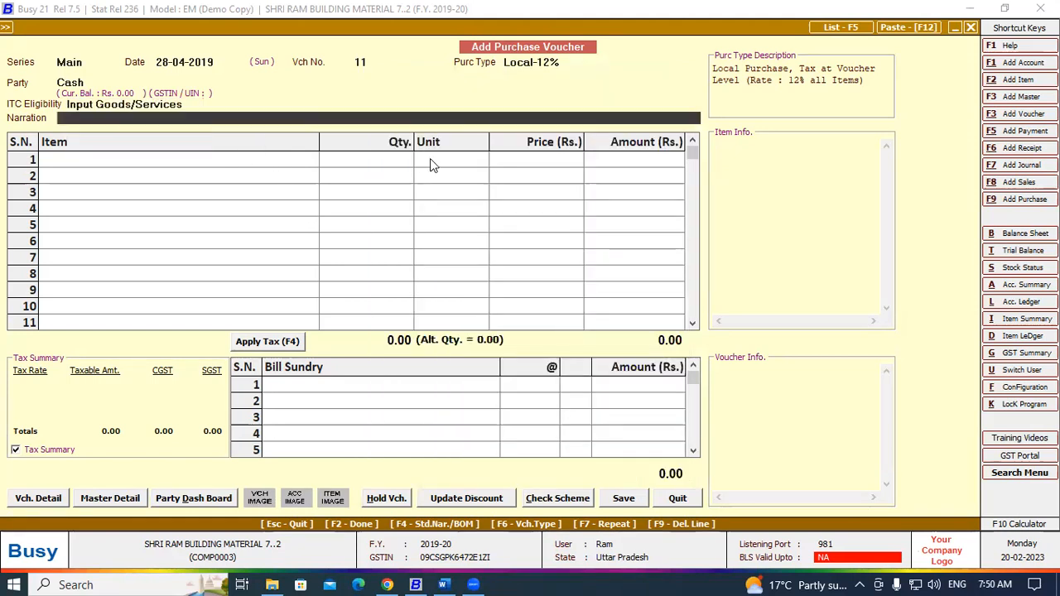
key("Return")
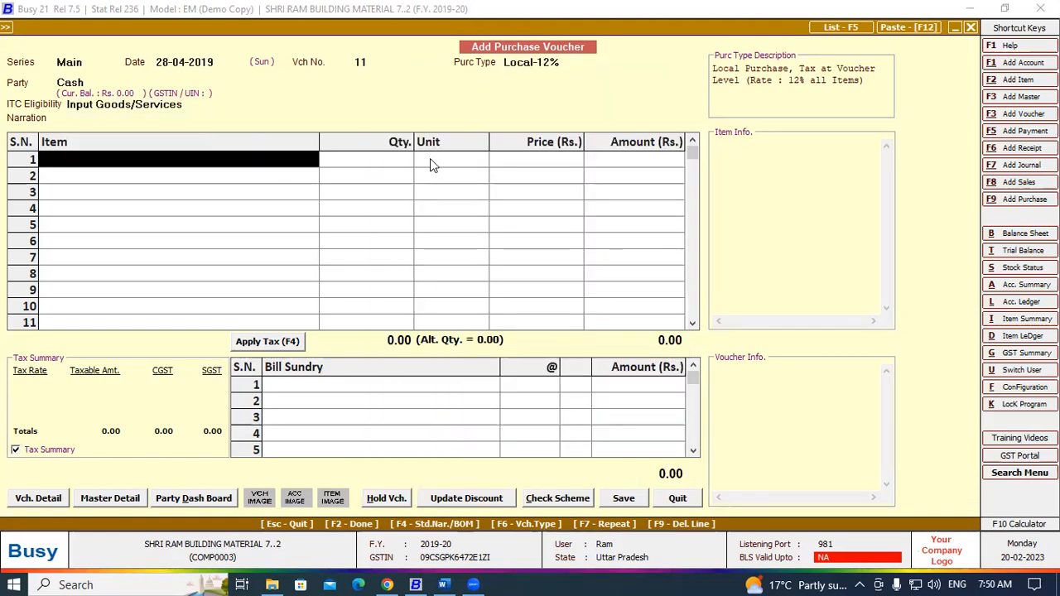
Step: Add Zara Shirt as the voucher's first line item with a quantity of 5 Pcs
type("za")
key("Return")
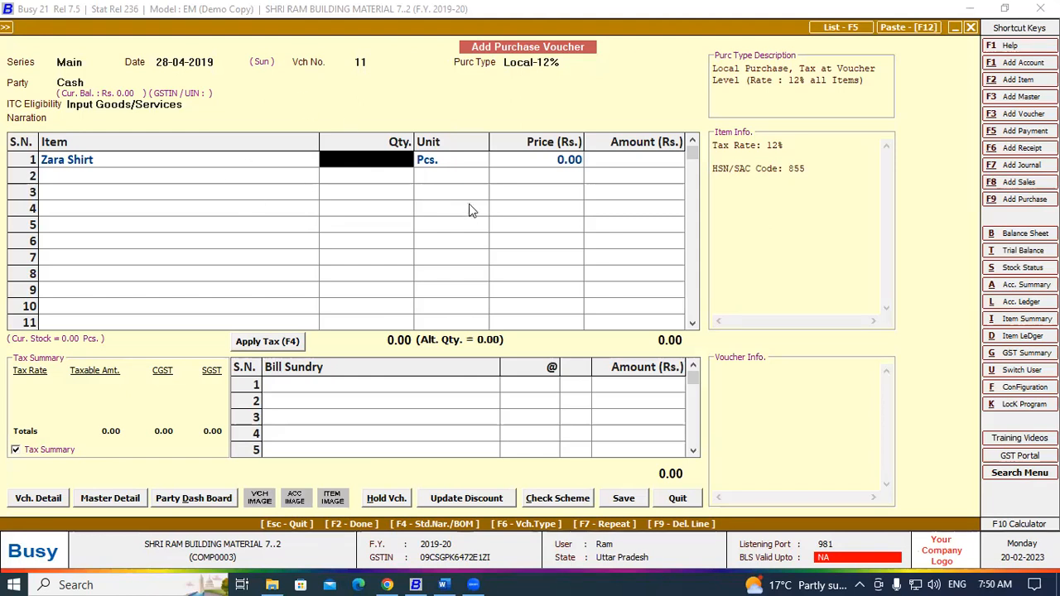
type("5")
key("Return")
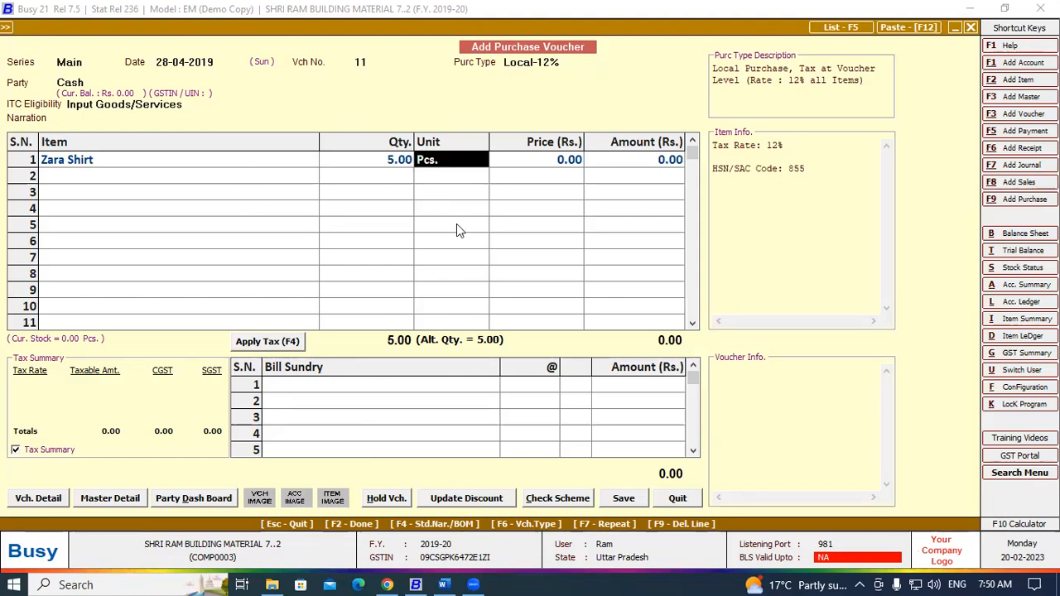
key("Return")
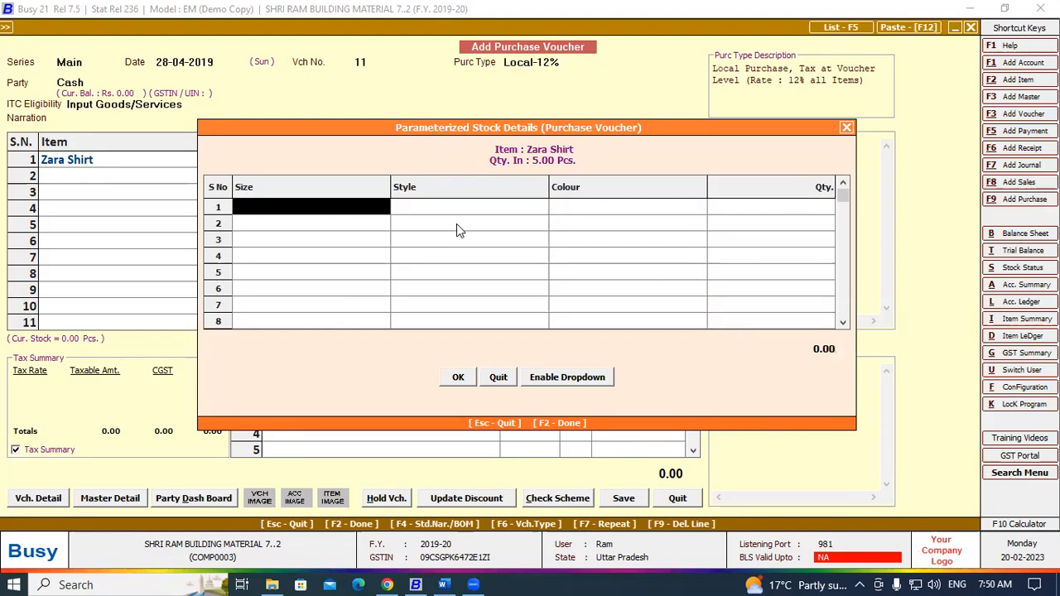
Step: Record the Zara Shirt stock parameters as size M, style Bindash, colour Red and quantity 5, and confirm them
type("M")
key("Return")
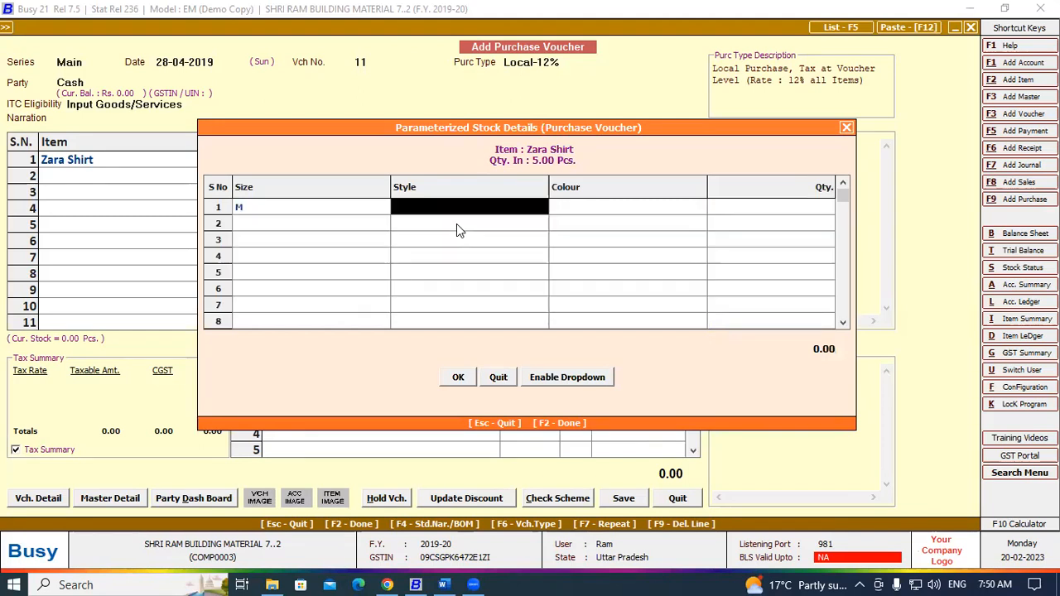
key("space")
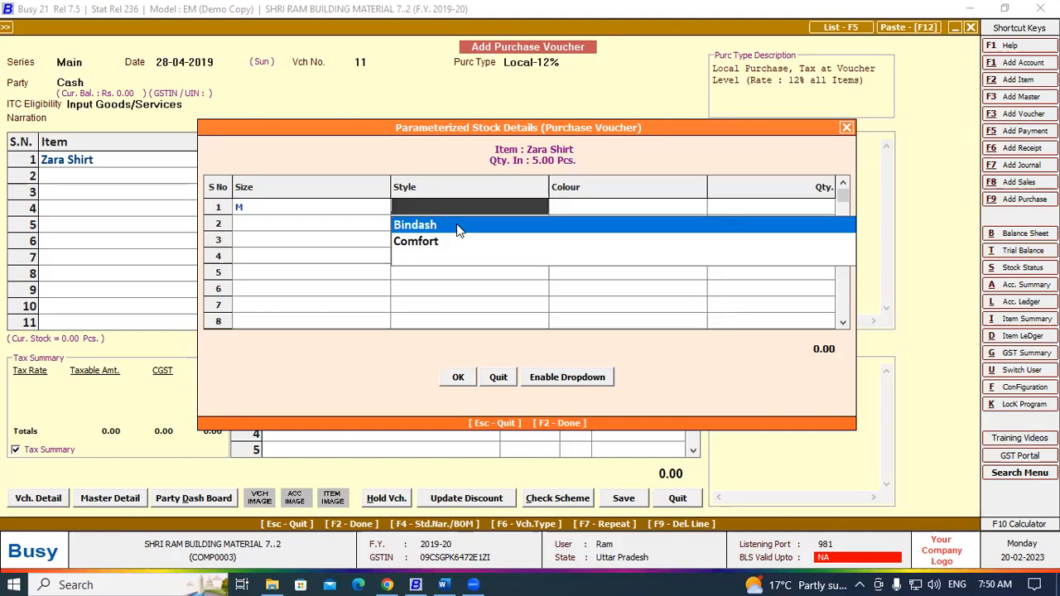
key("Return")
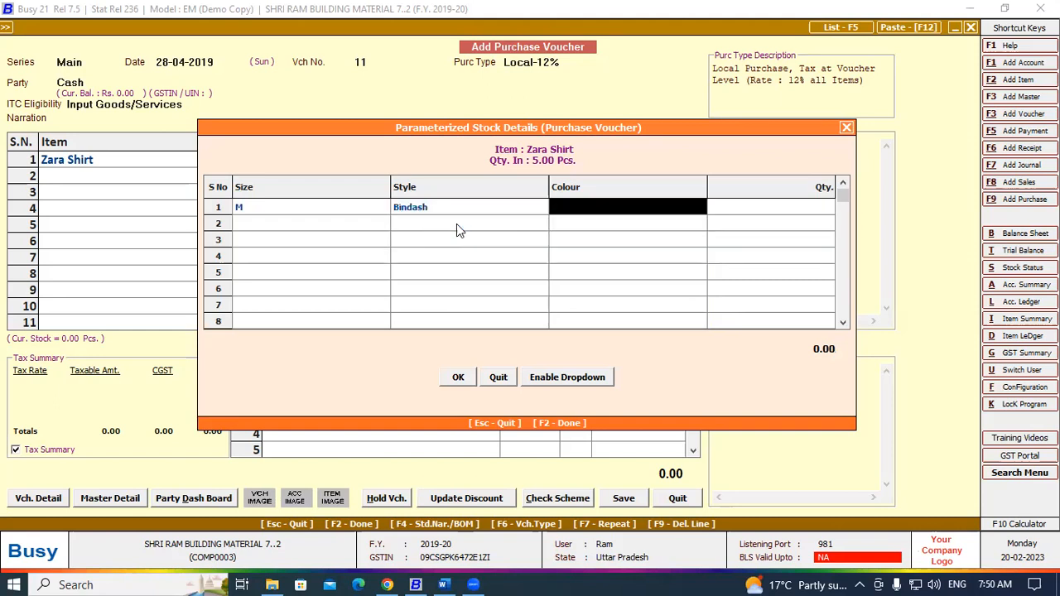
key("Tab")
left_click(445, 207)
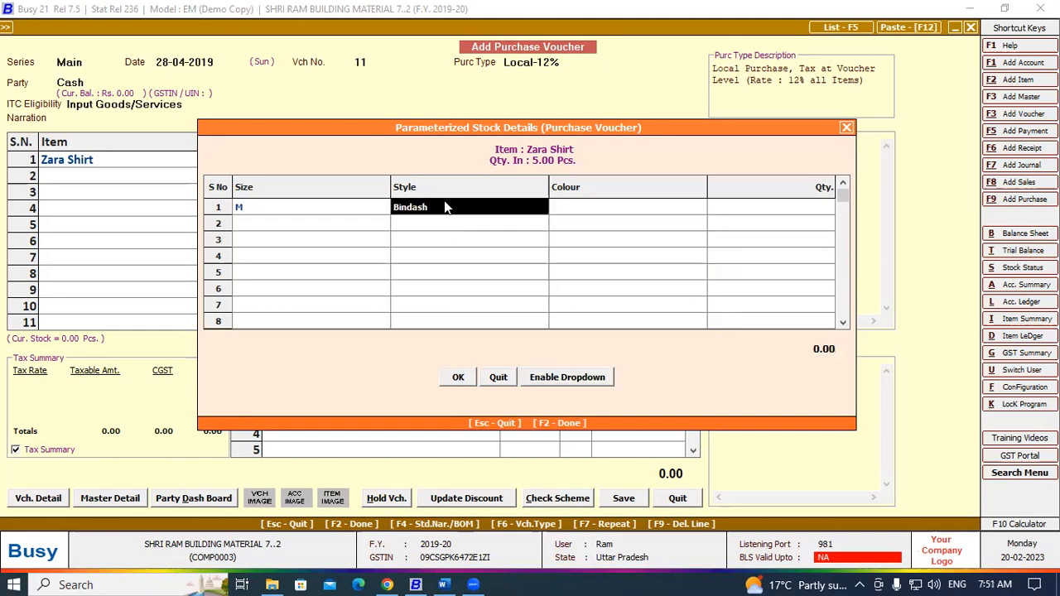
left_click(648, 210)
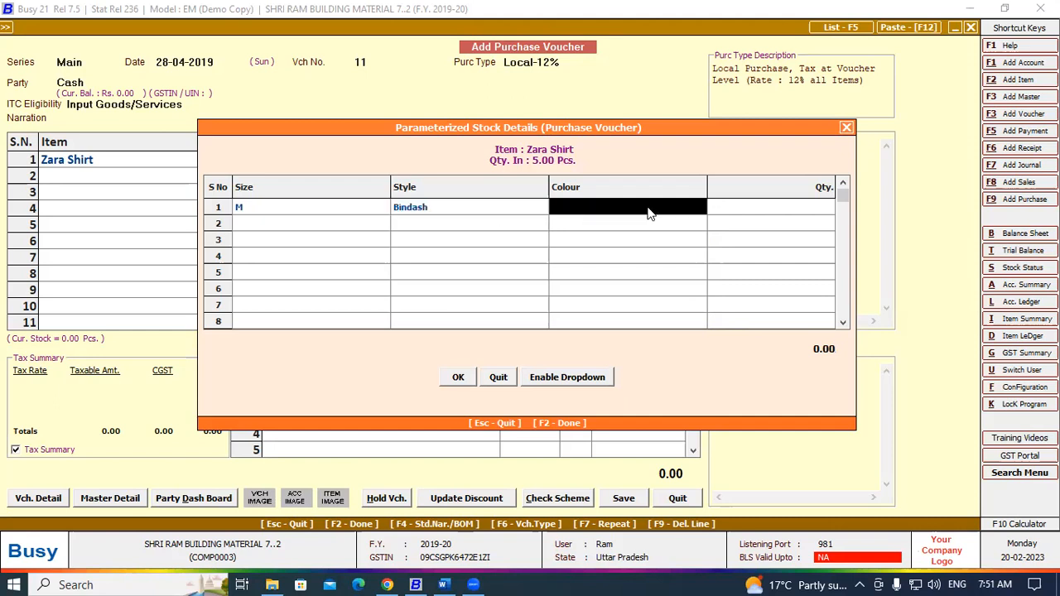
left_click(609, 207)
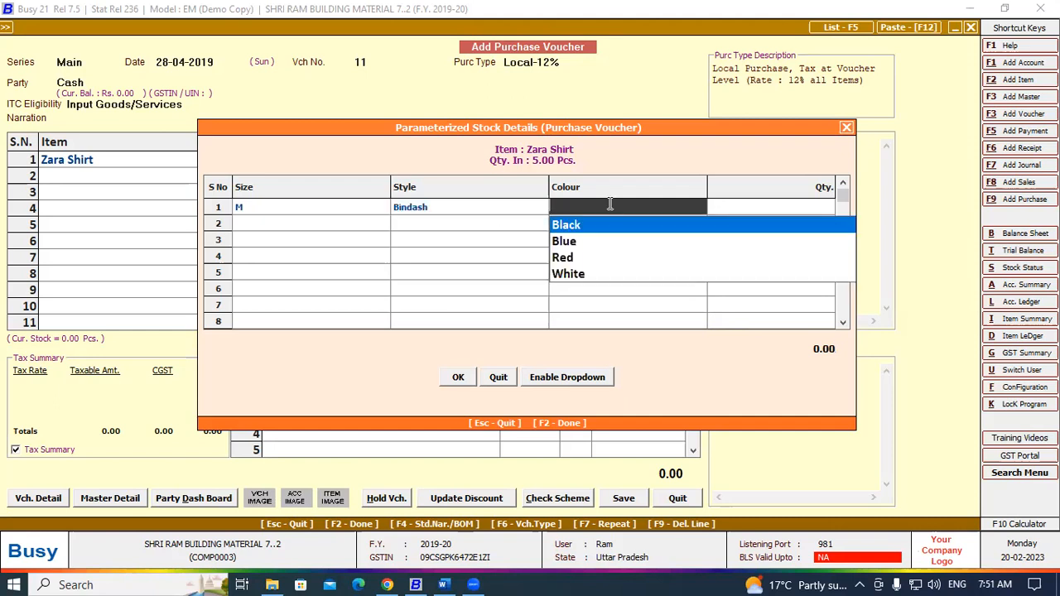
key("Down")
key("Down")
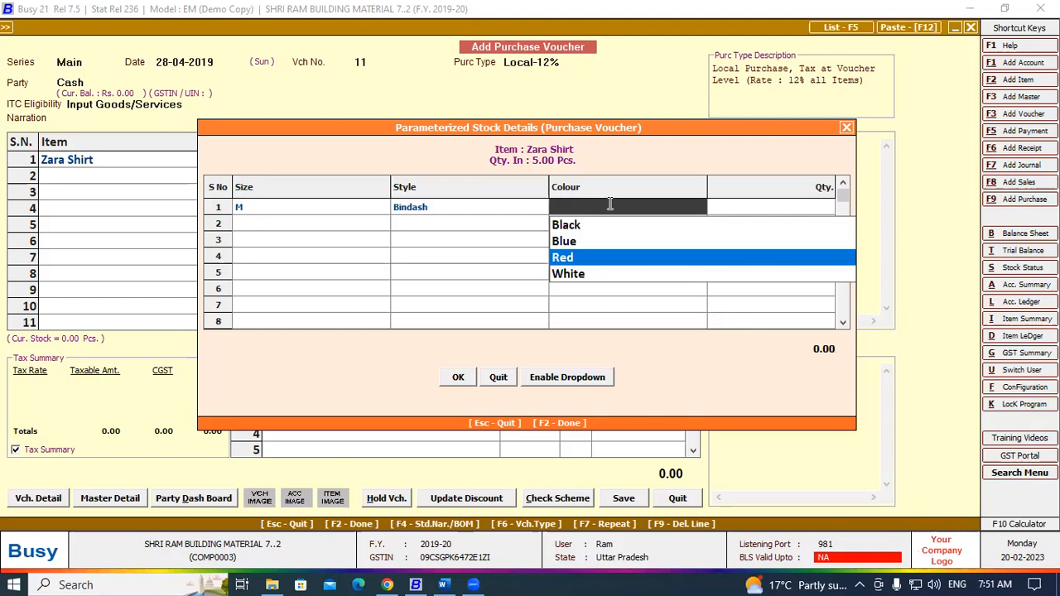
key("Return")
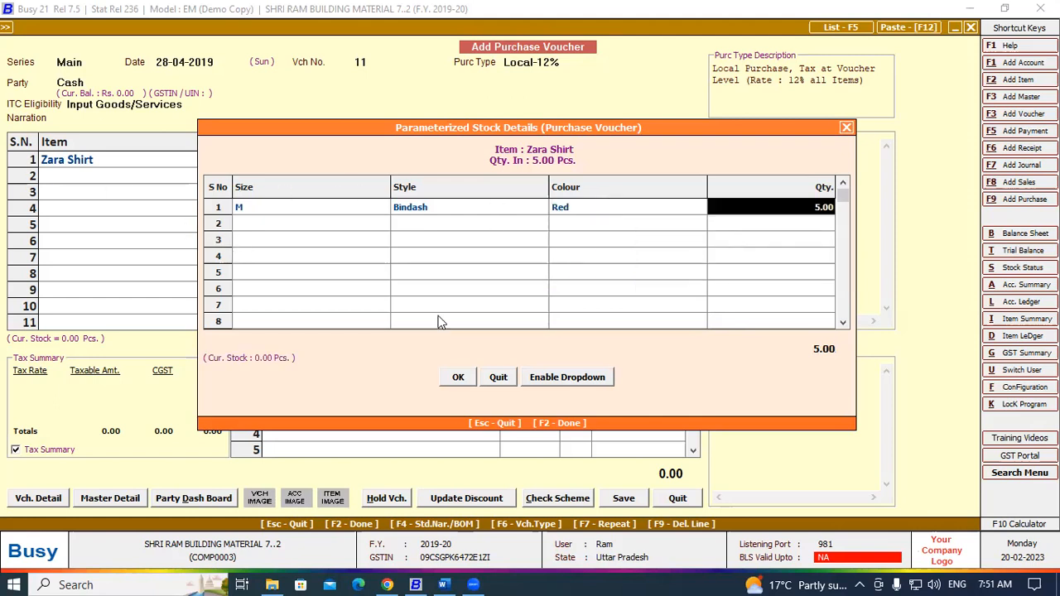
left_click(458, 378)
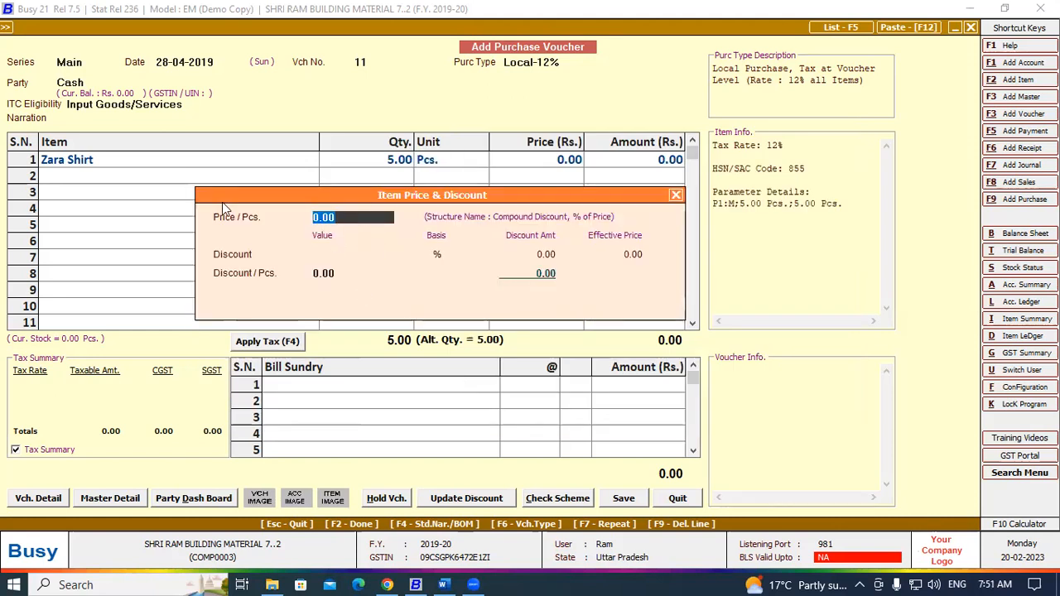
Step: Set the Zara Shirt purchase price to 350 per piece without a discount and complete the line
type("350")
key("Return")
key("Return")
key("Return")
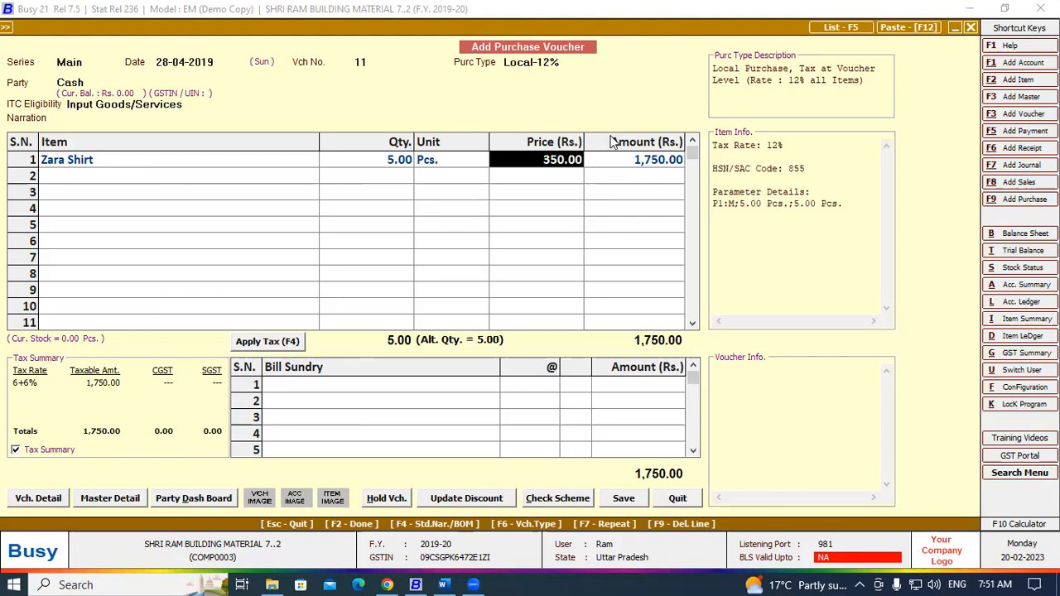
key("Return")
key("Return")
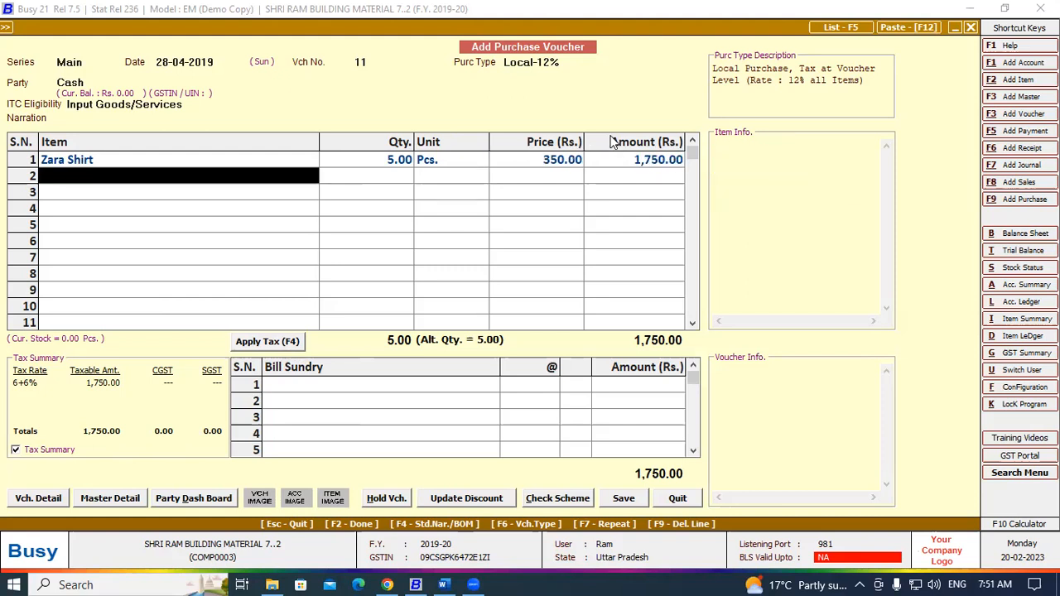
Step: Apply 6% CGST and 6% SGST, save the purchase voucher with purchase bill number 25 and blank transport details, and leave voucher entry
key("Return")
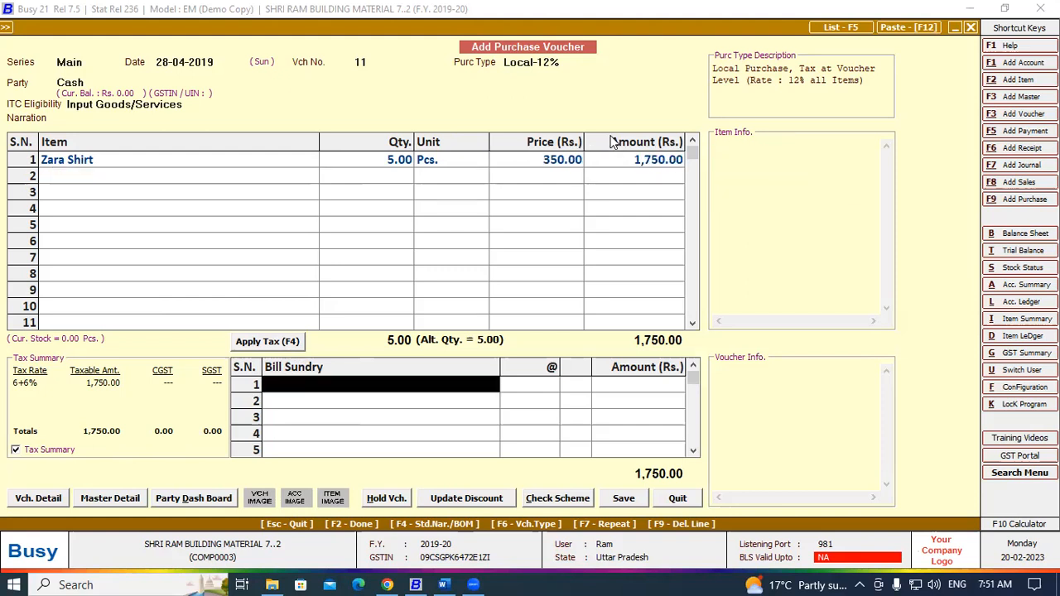
key("F4")
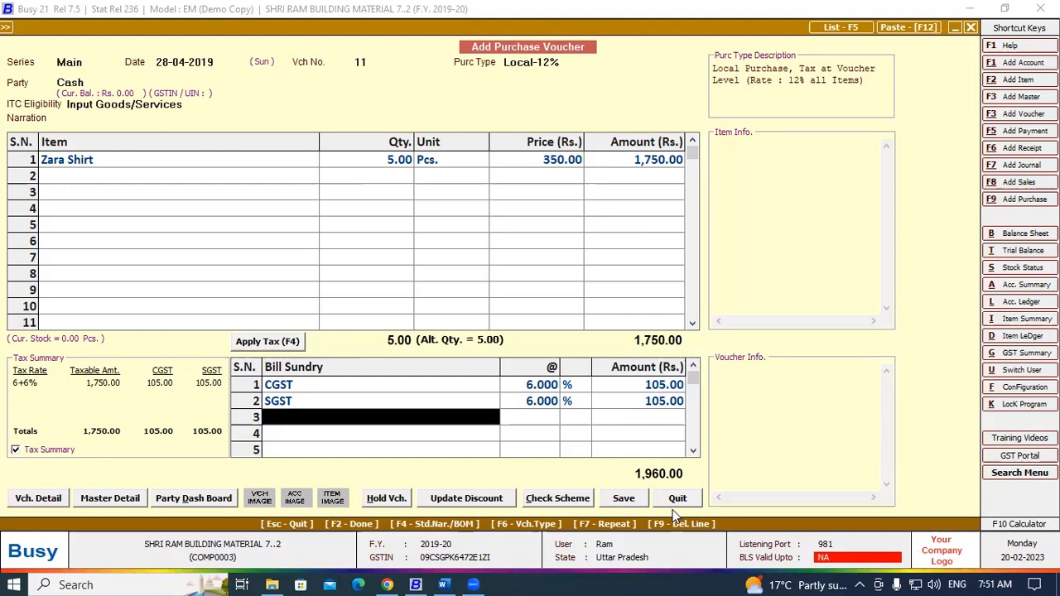
left_click(623, 498)
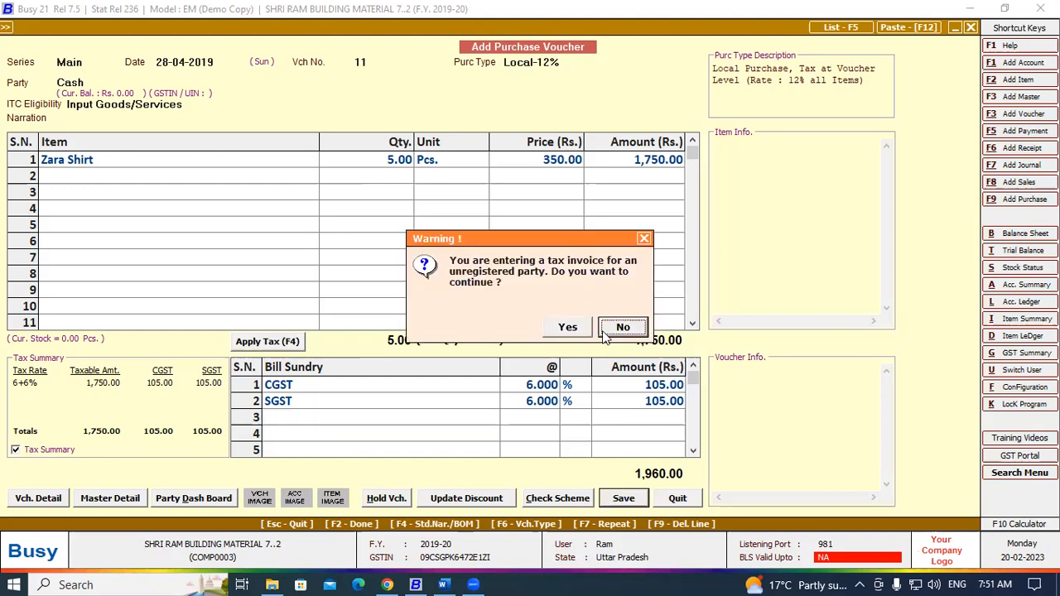
left_click(567, 330)
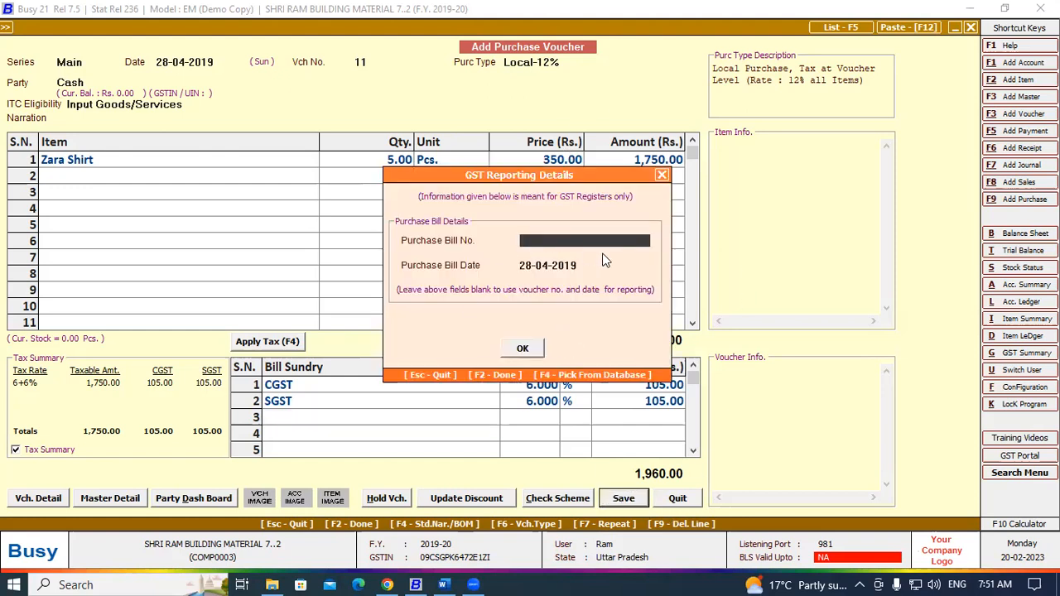
type("25")
left_click(531, 350)
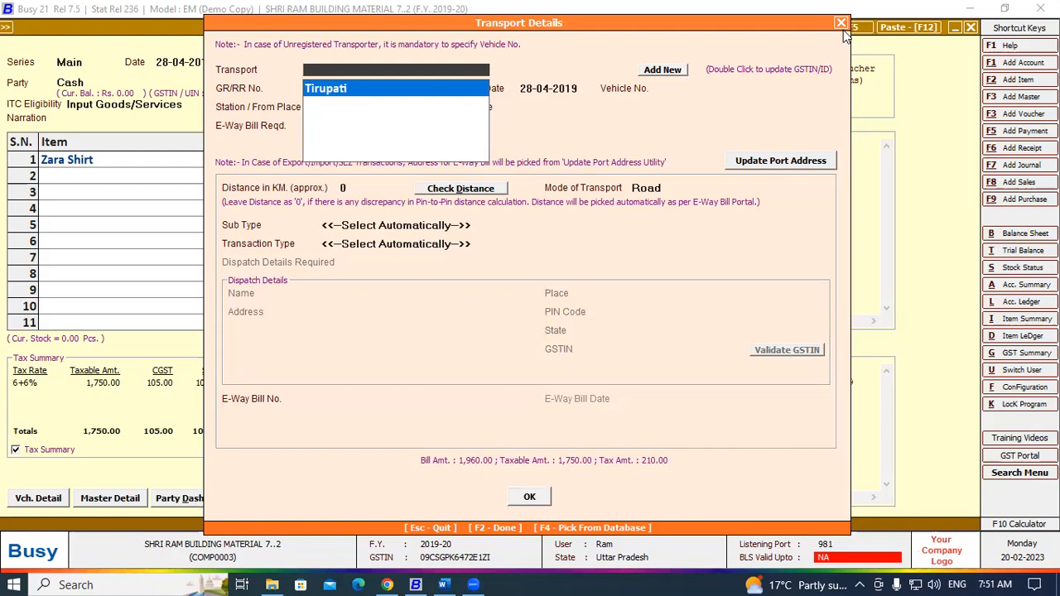
left_click(530, 500)
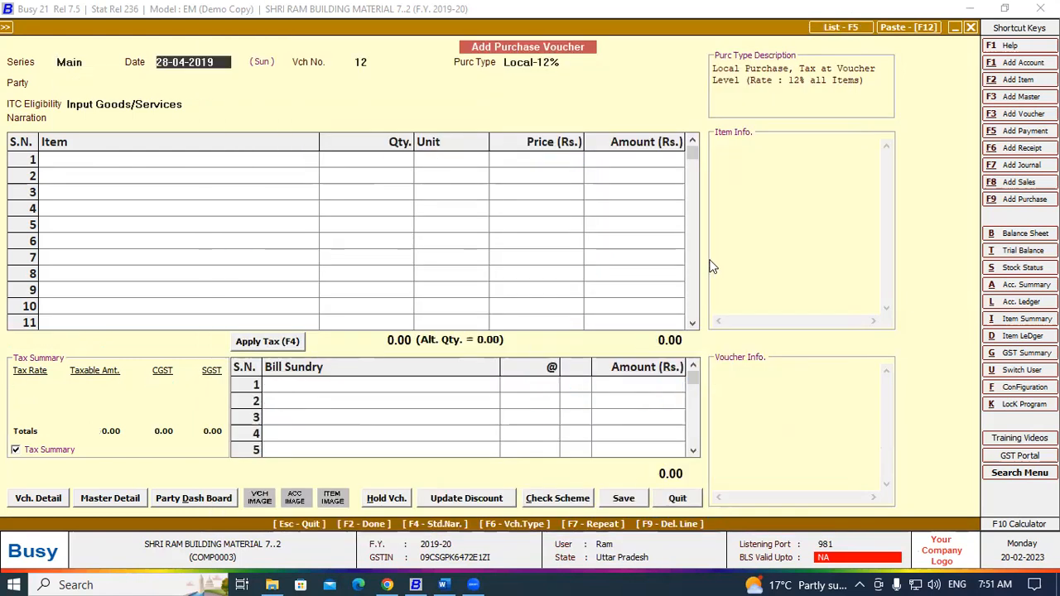
key("Escape")
key("Return")
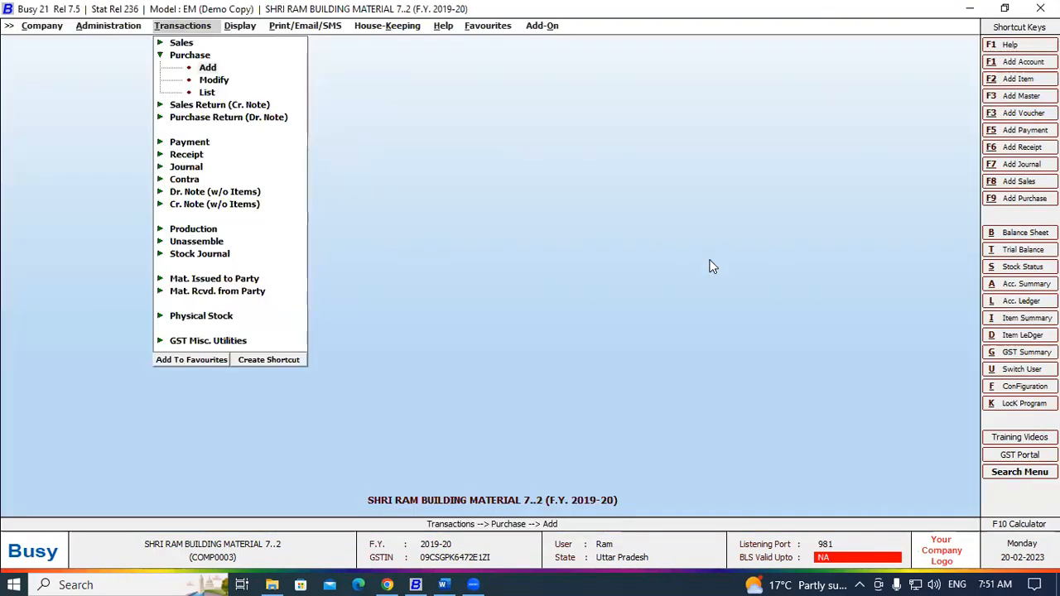
key("Escape")
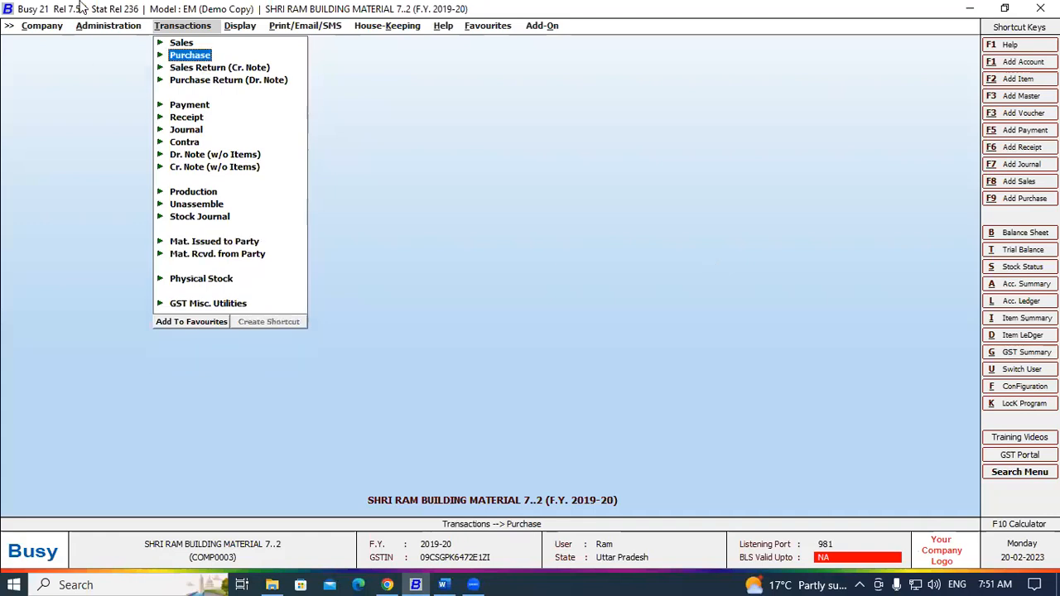
Step: Open the detailed Parameterized Closing Stock report options for a group of items
left_click(236, 26)
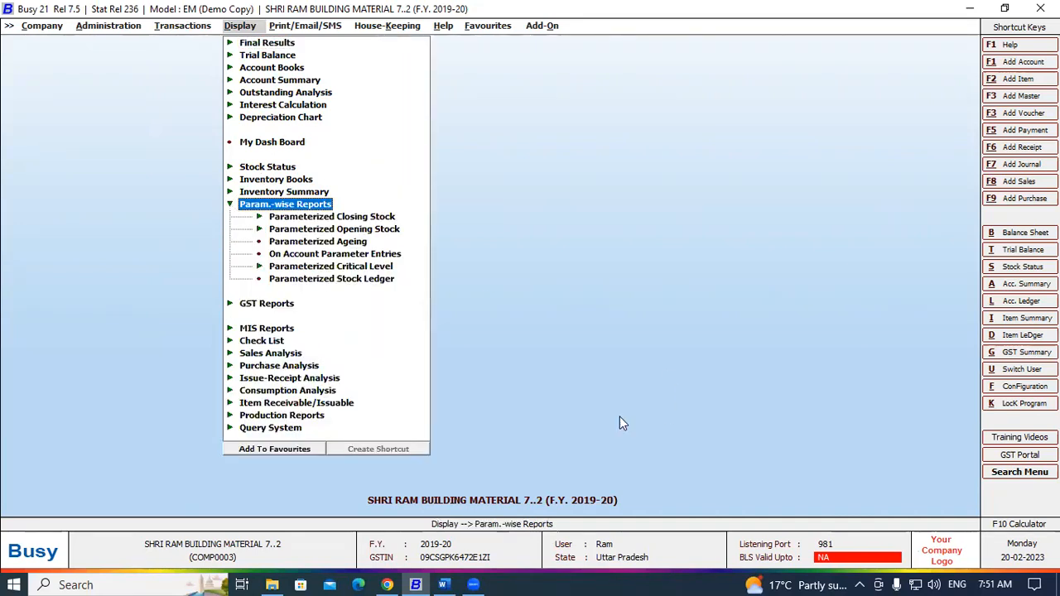
left_click(359, 216)
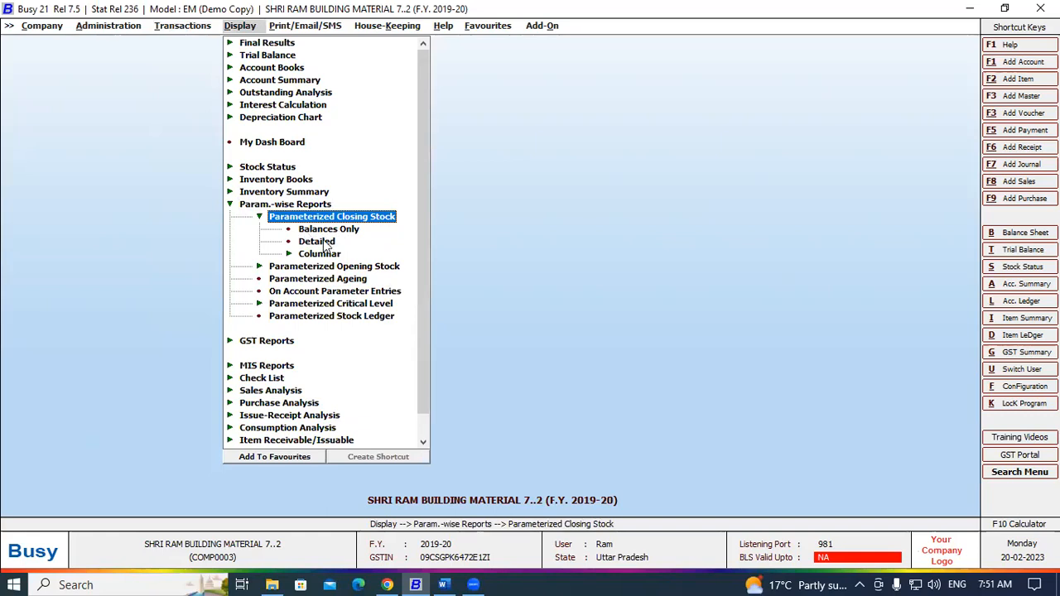
left_click(327, 242)
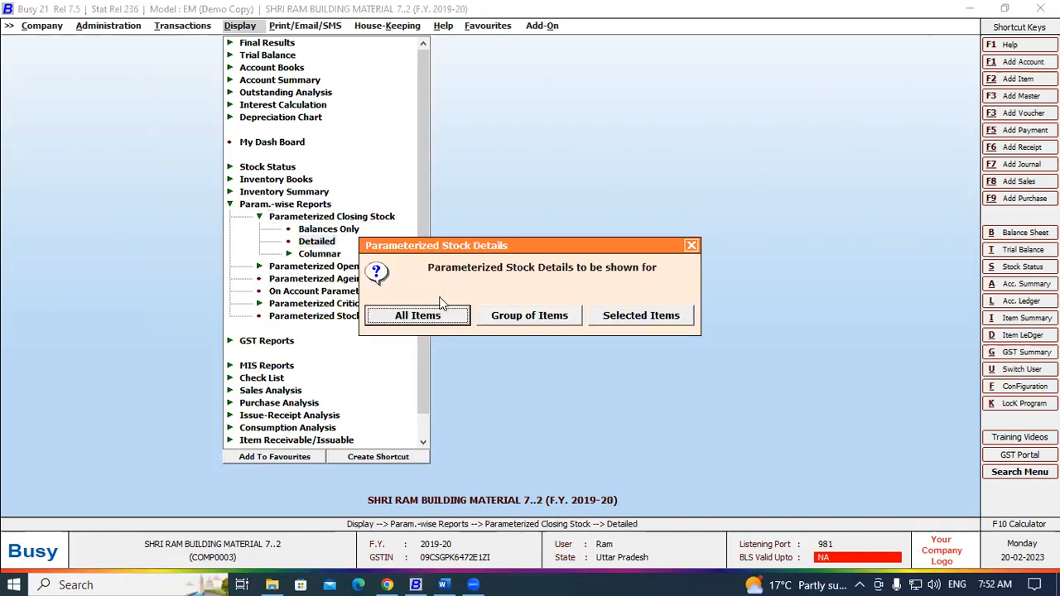
left_click(520, 320)
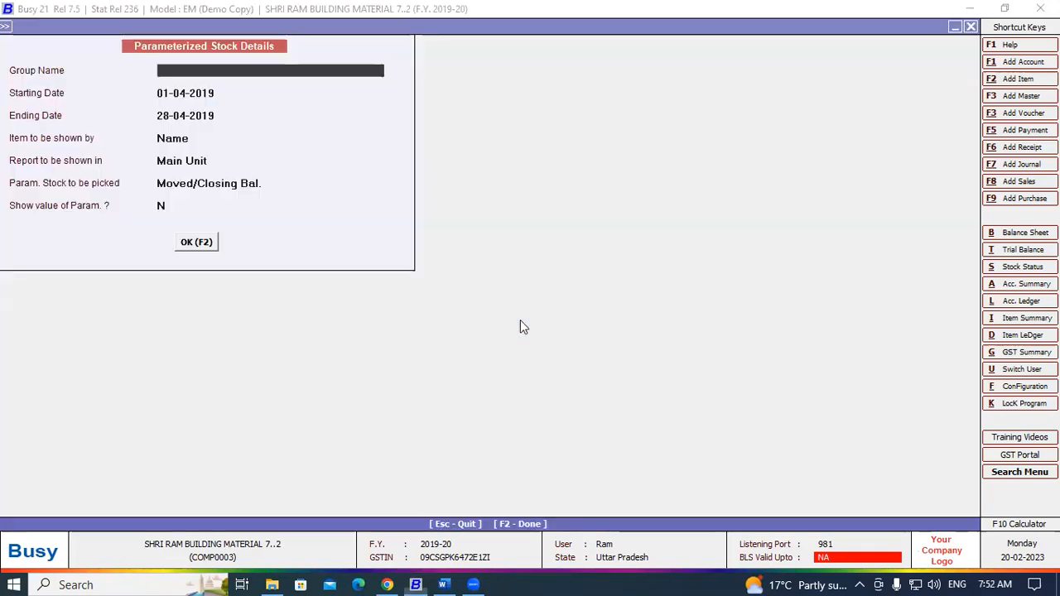
Step: View the detailed parameterized stock of the Shirt group from 01-04-2019 to 28-04-2019 in the main unit, without parameter values, and close the report
type("shi")
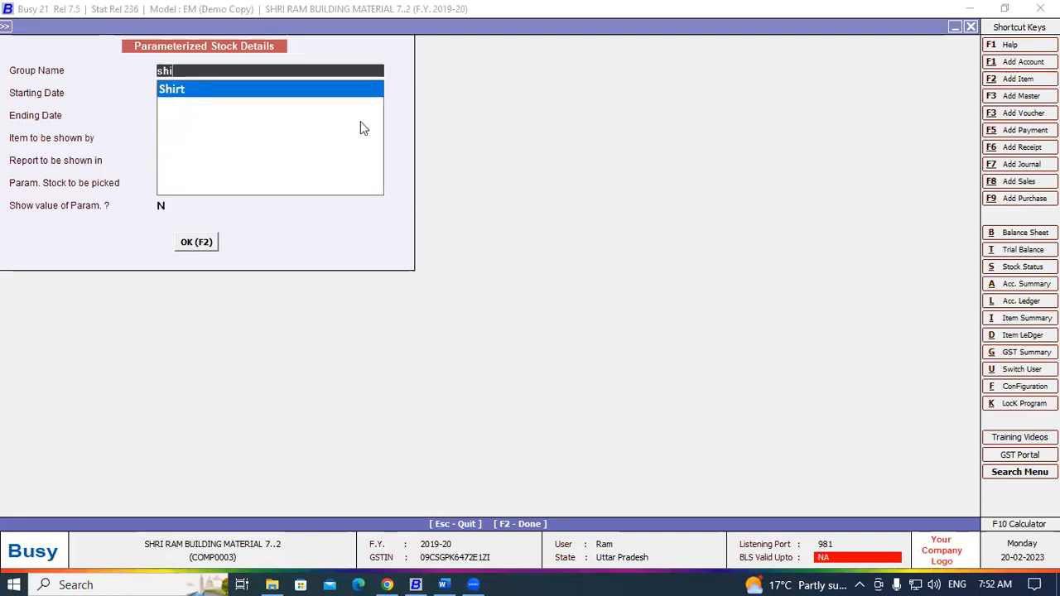
key("Return")
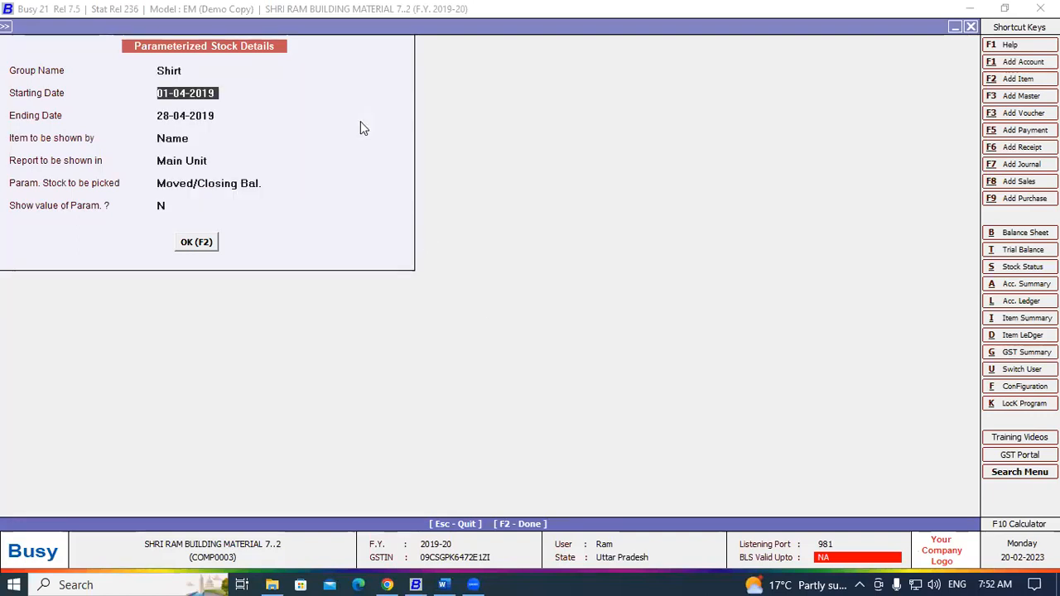
key("Return")
key("Return")
key("Return")
key("Return")
key("Return")
key("Return")
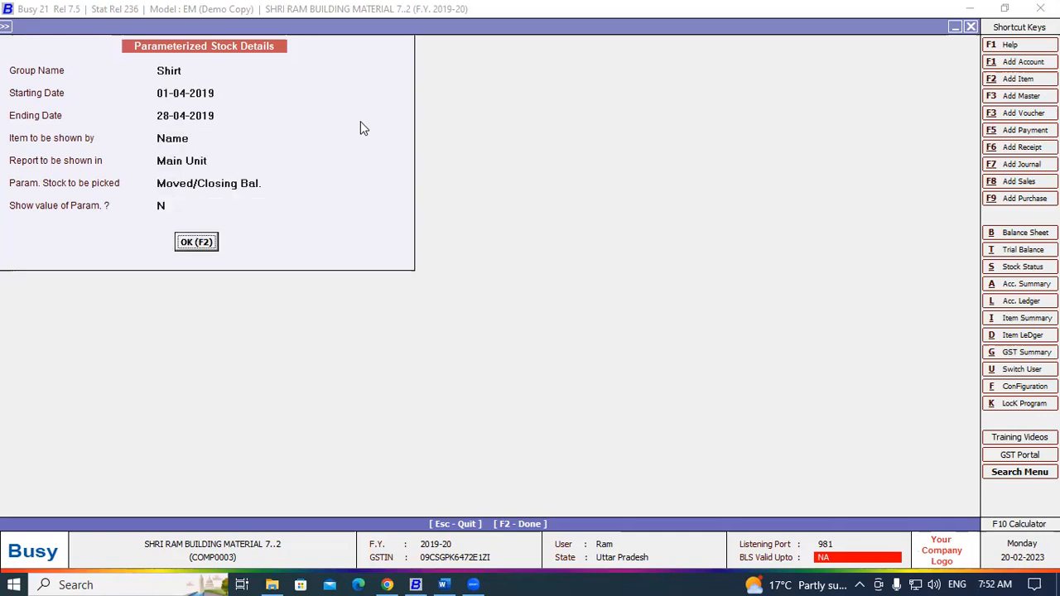
key("Return")
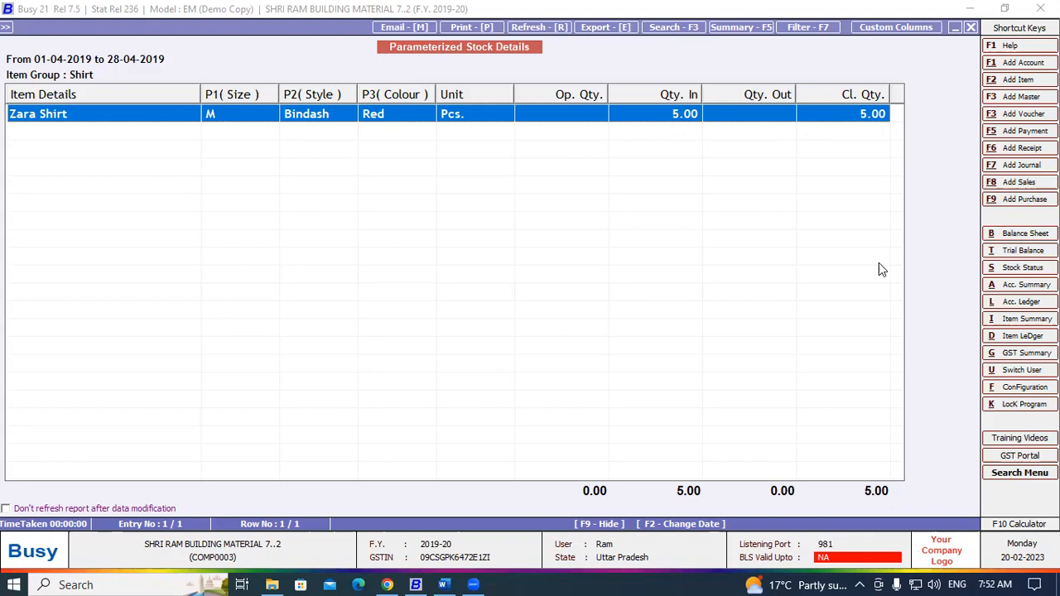
key("Escape")
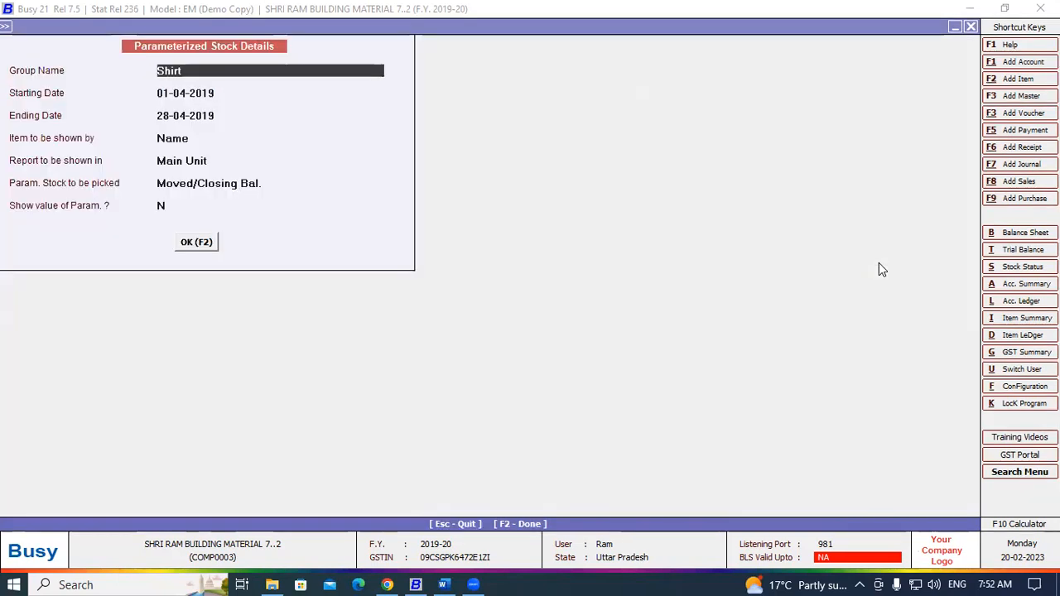
key("Escape")
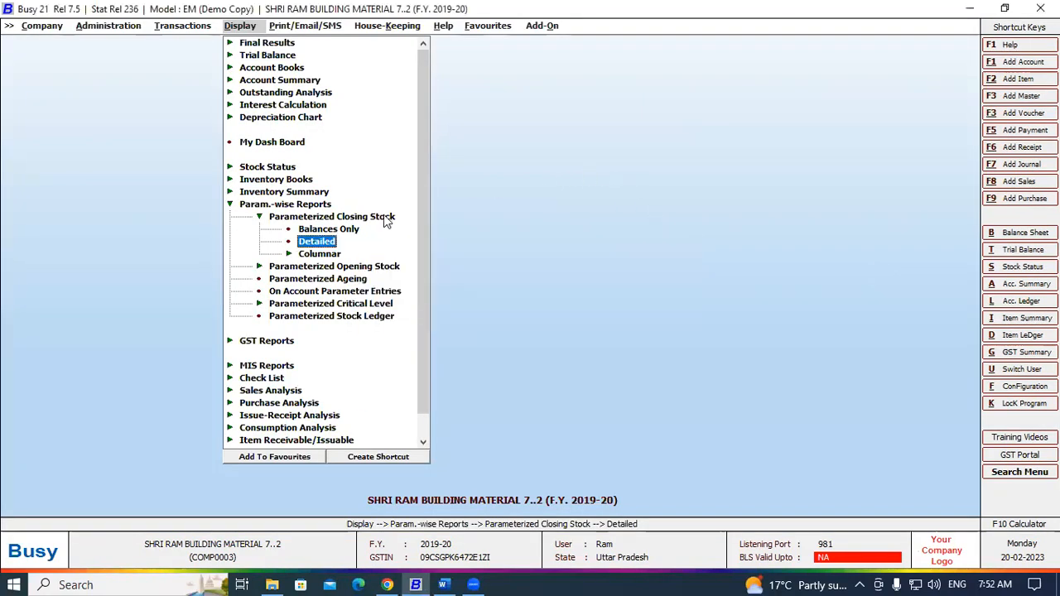
Step: View the balances-only Parameterized Closing Stock report for the Shirt group as on 28-04-2019, keeping the default options
key("Up")
key("Return")
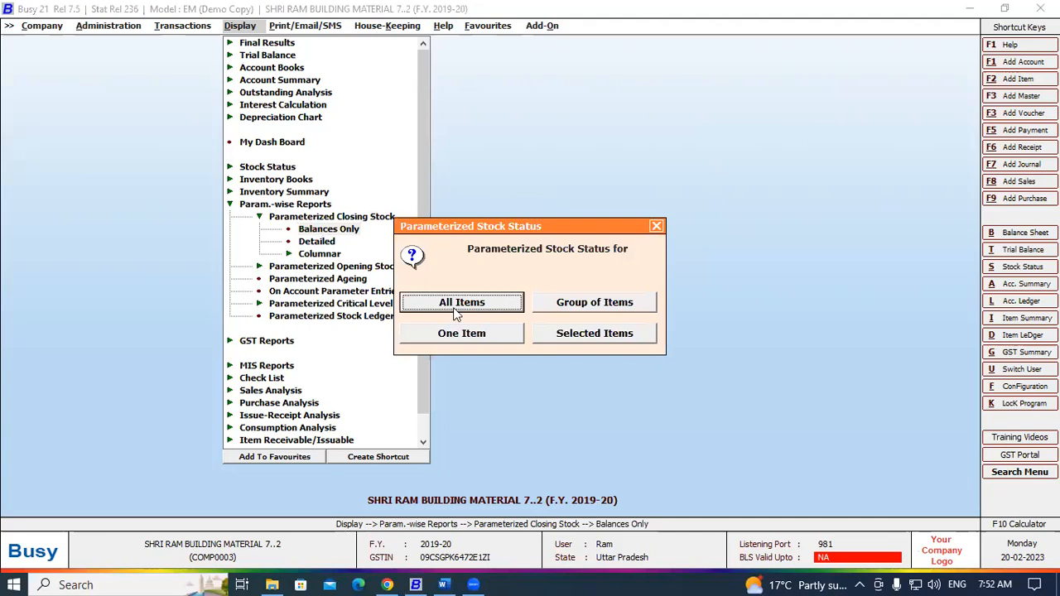
left_click(568, 301)
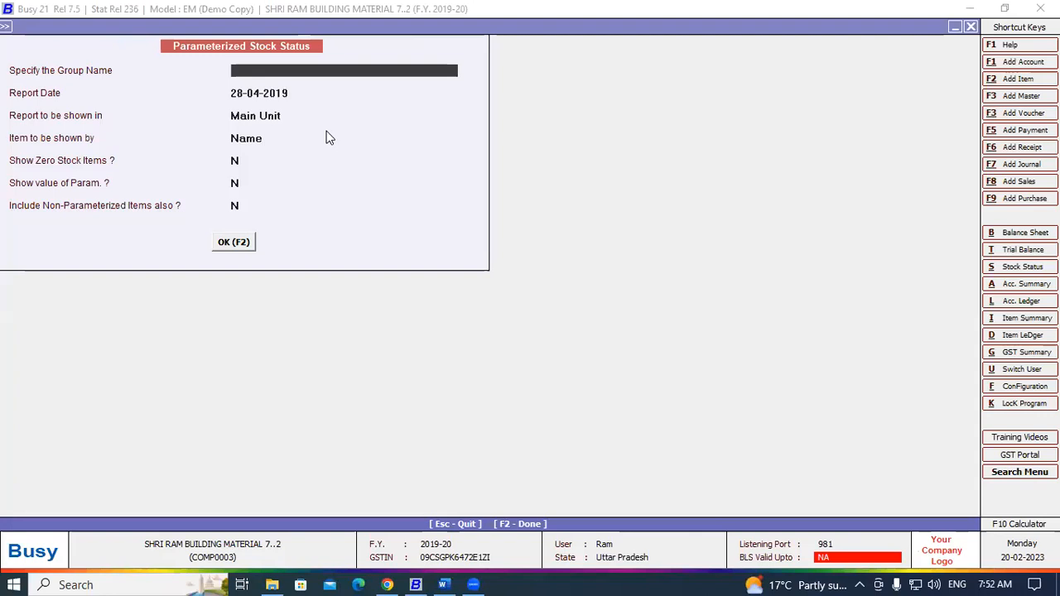
type("si")
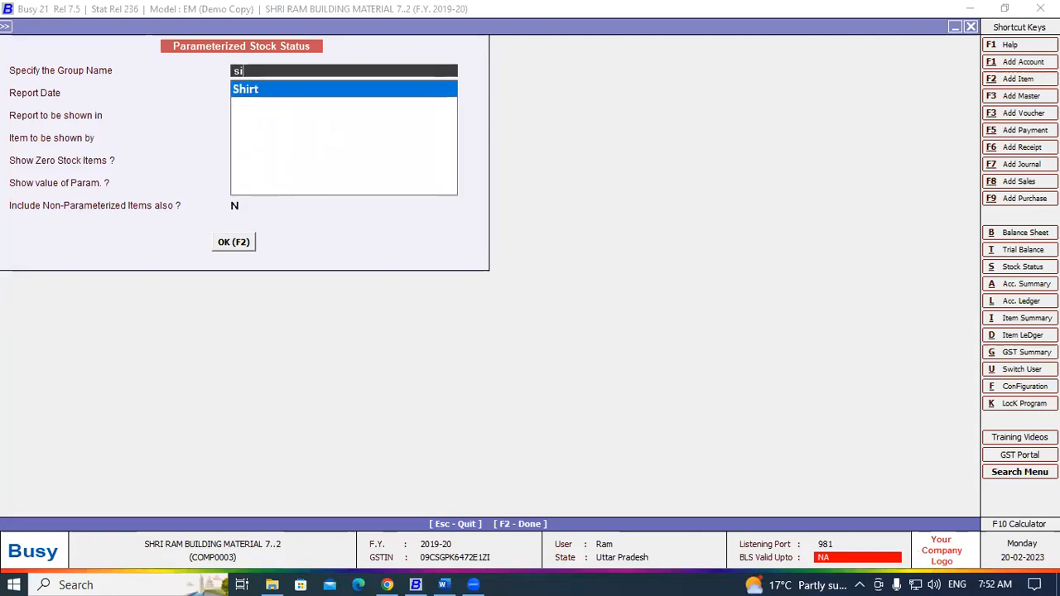
key("Return")
key("Return")
key("Return")
key("Return")
key("Return")
key("Return")
key("Return")
key("Return")
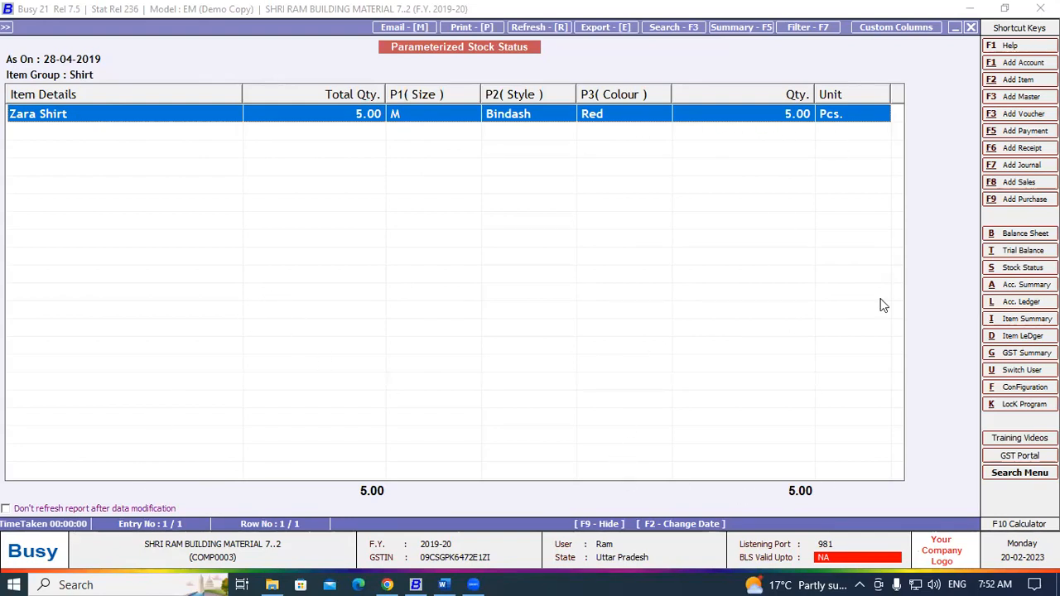
Step: Examine Zara Shirt's Parameterized Stock Ledger from the stock status report and close the closing stock reports
key("Return")
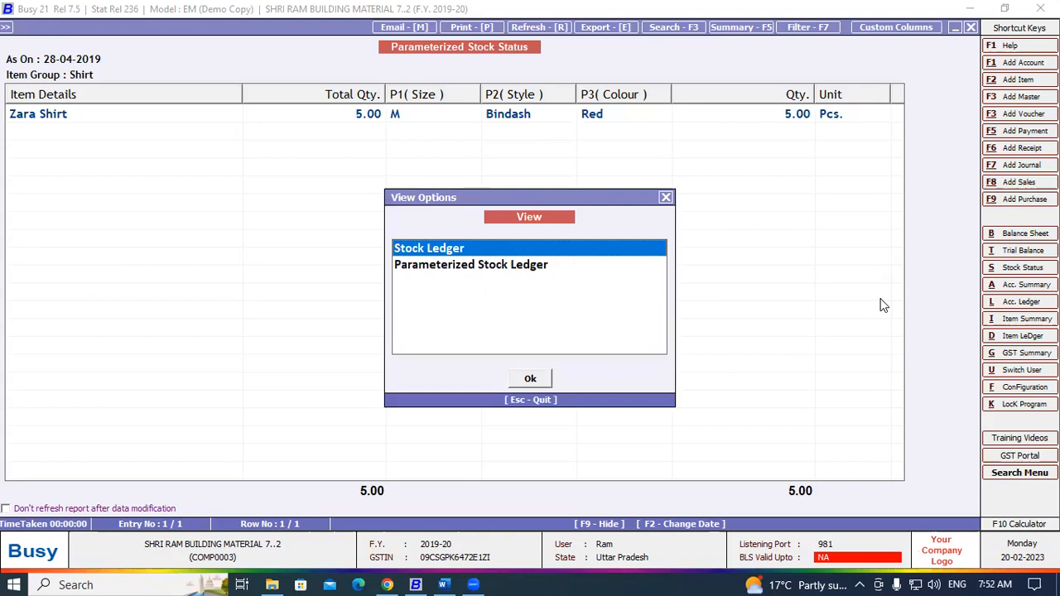
key("Return")
key("Escape")
left_click(445, 268)
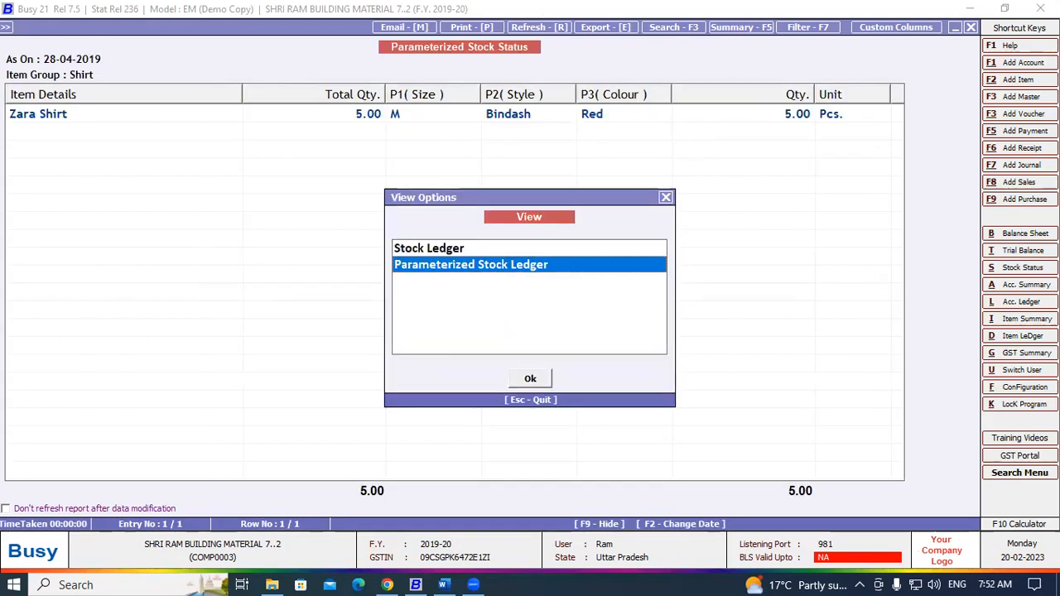
key("Return")
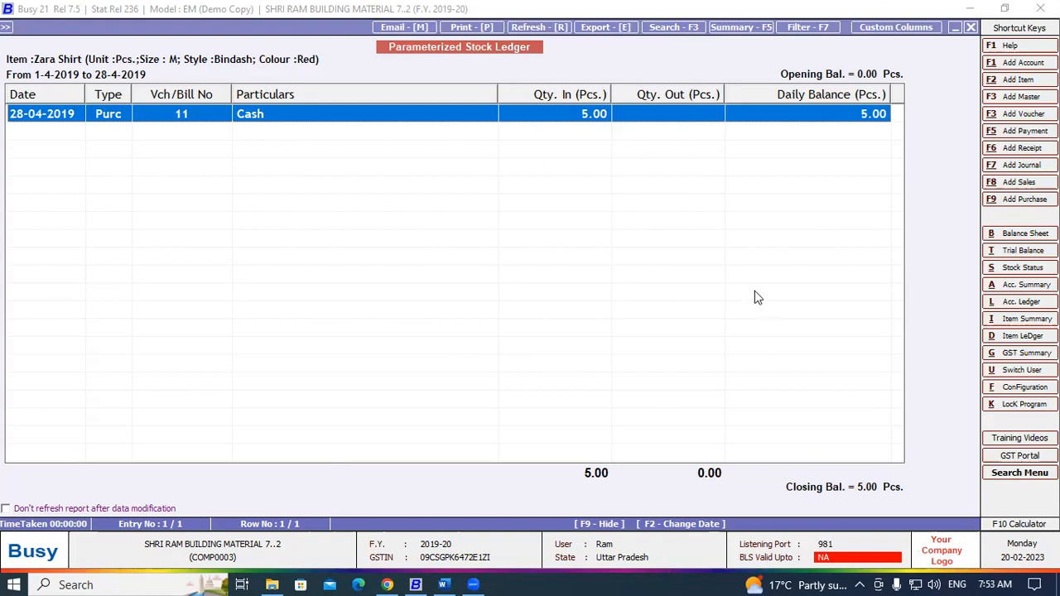
key("Escape")
key("Escape")
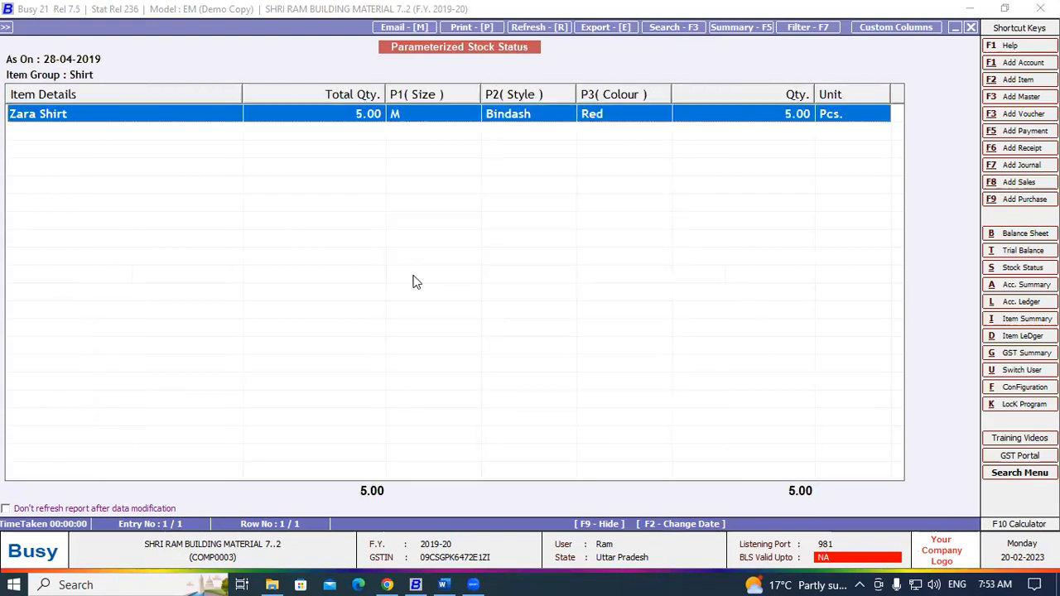
key("Escape")
key("Escape")
key("Escape")
key("Escape")
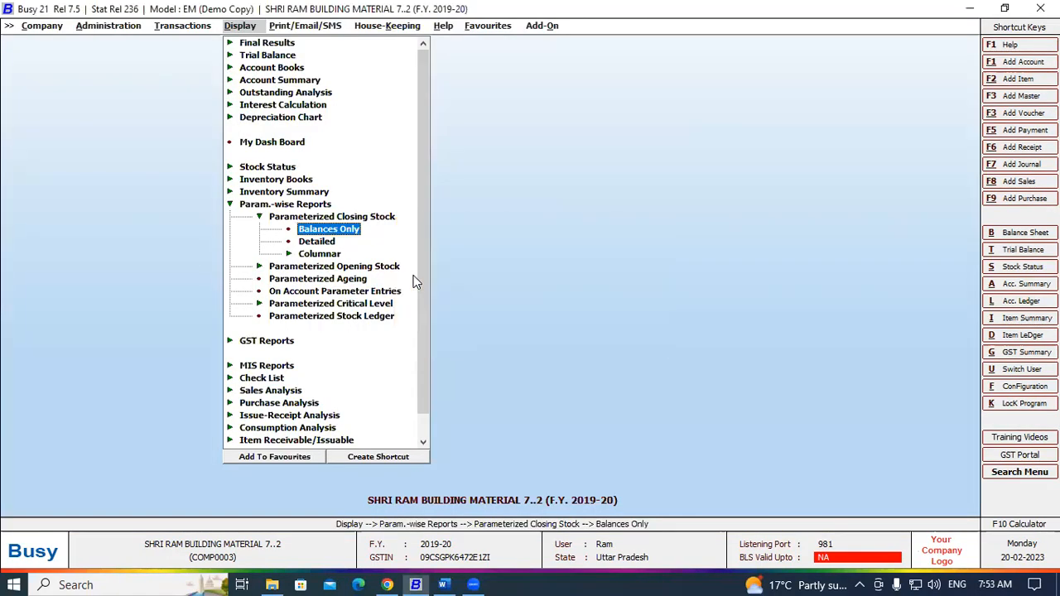
key("Escape")
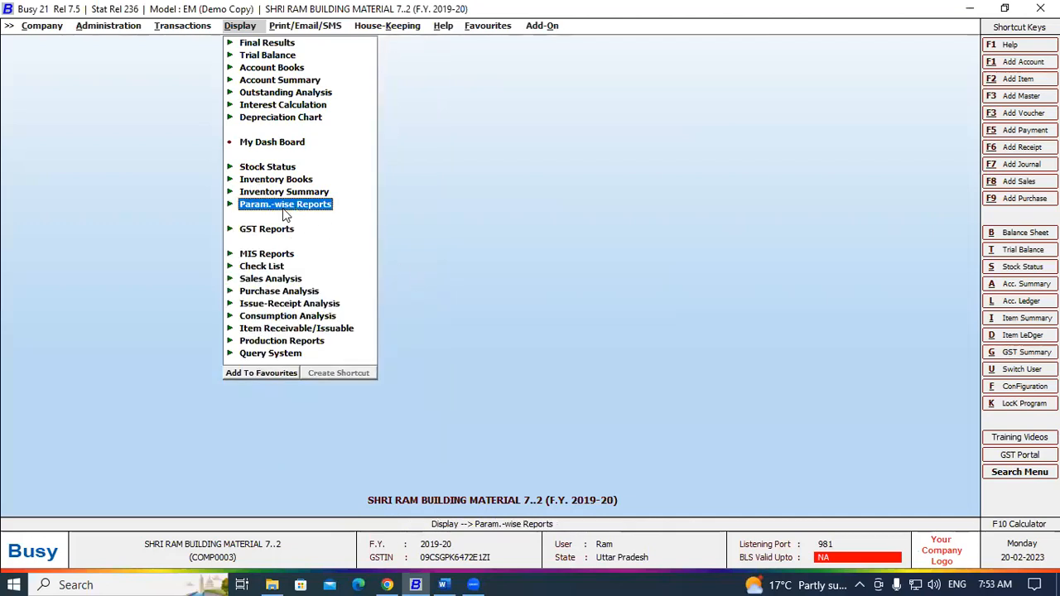
Step: View the balances-only Parameterized Opening Stock report for the Shirt group as on 01-04-2019 and close it
left_click(230, 207)
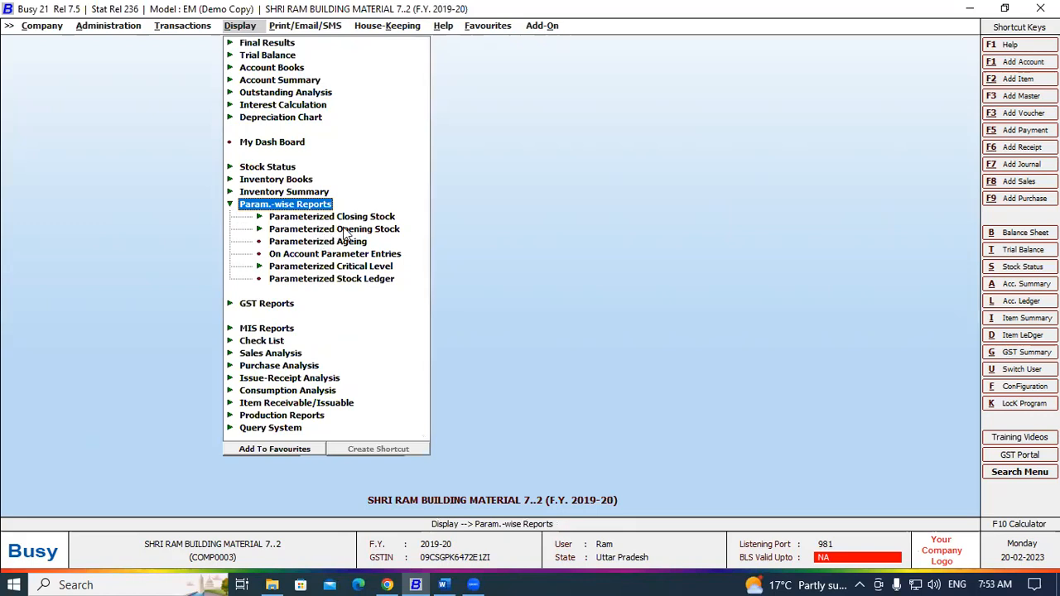
double_click(307, 231)
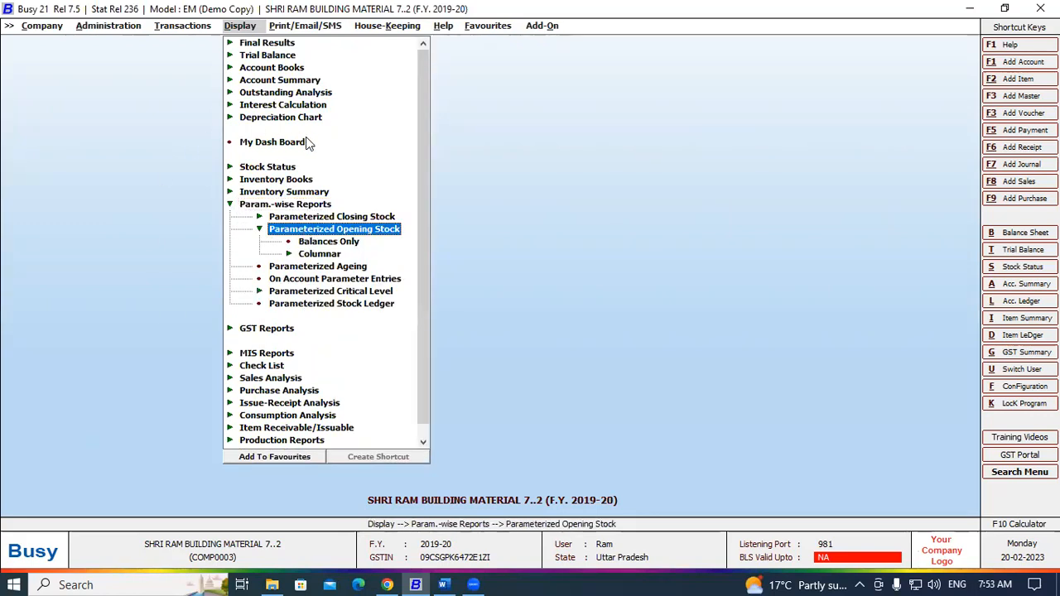
double_click(325, 242)
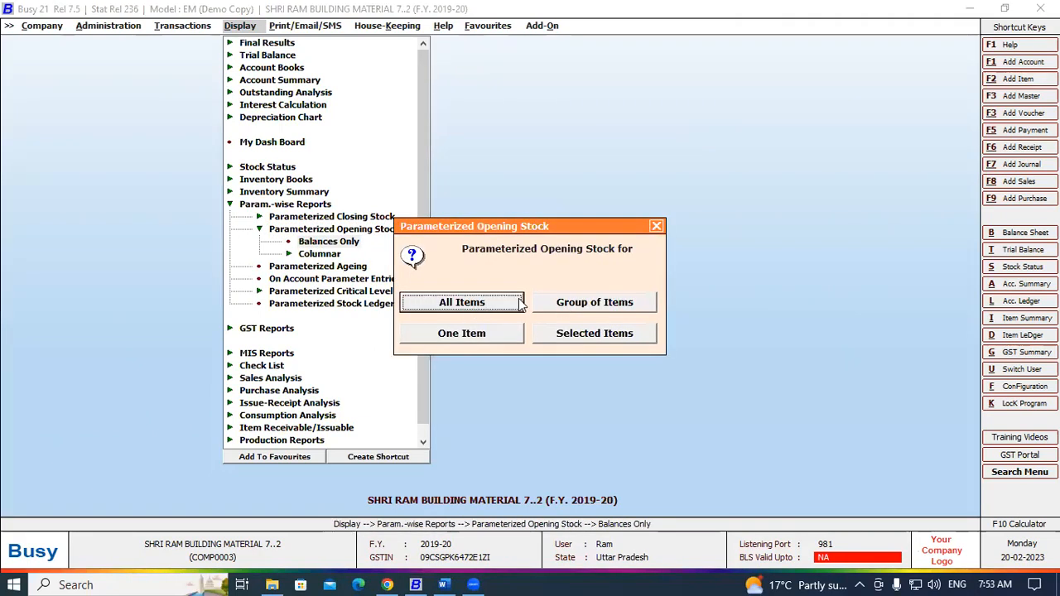
left_click(580, 303)
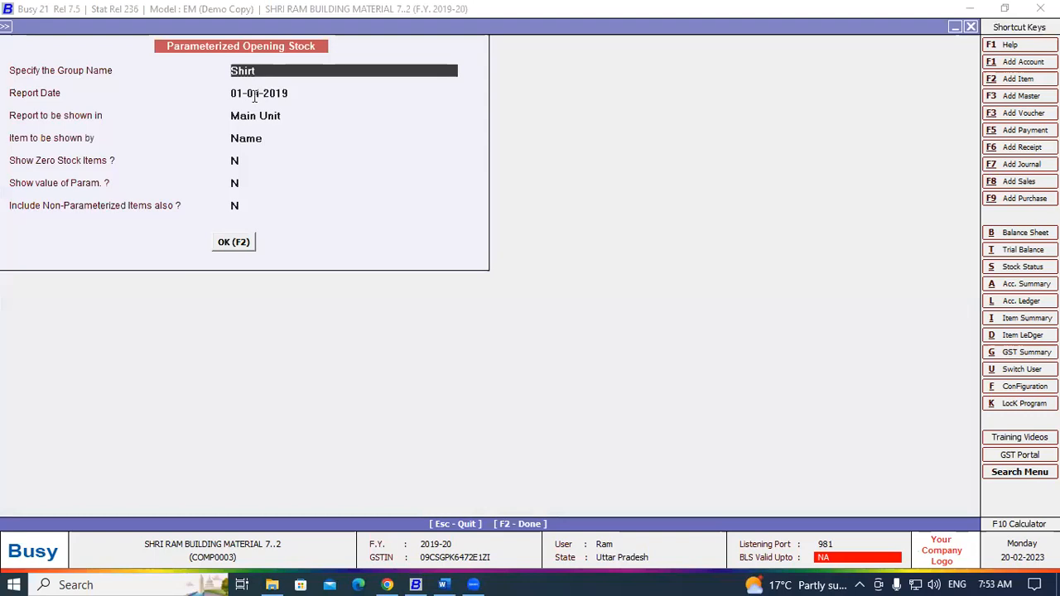
left_click(234, 243)
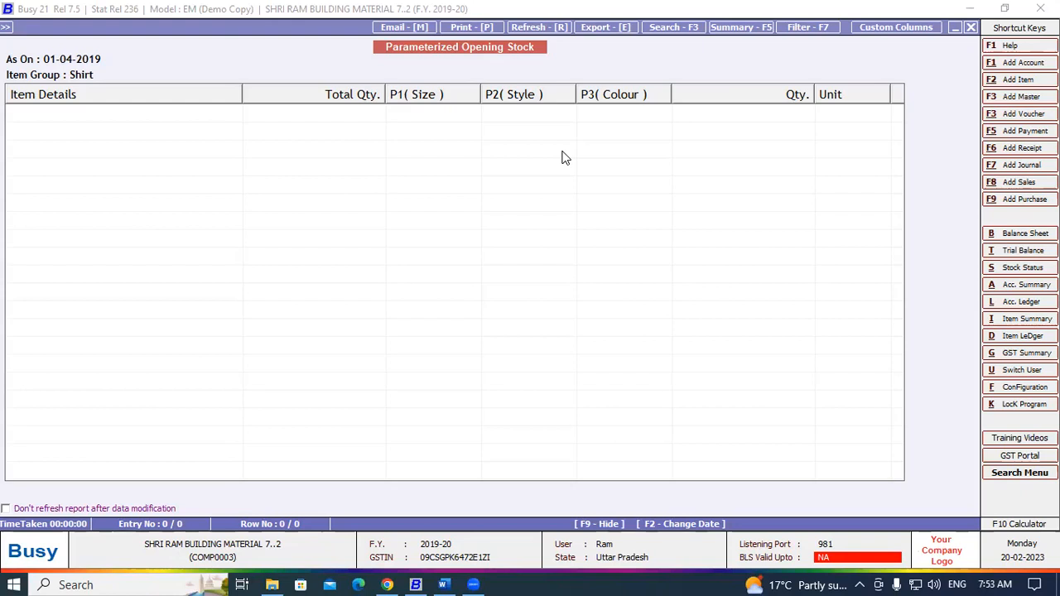
key("Escape")
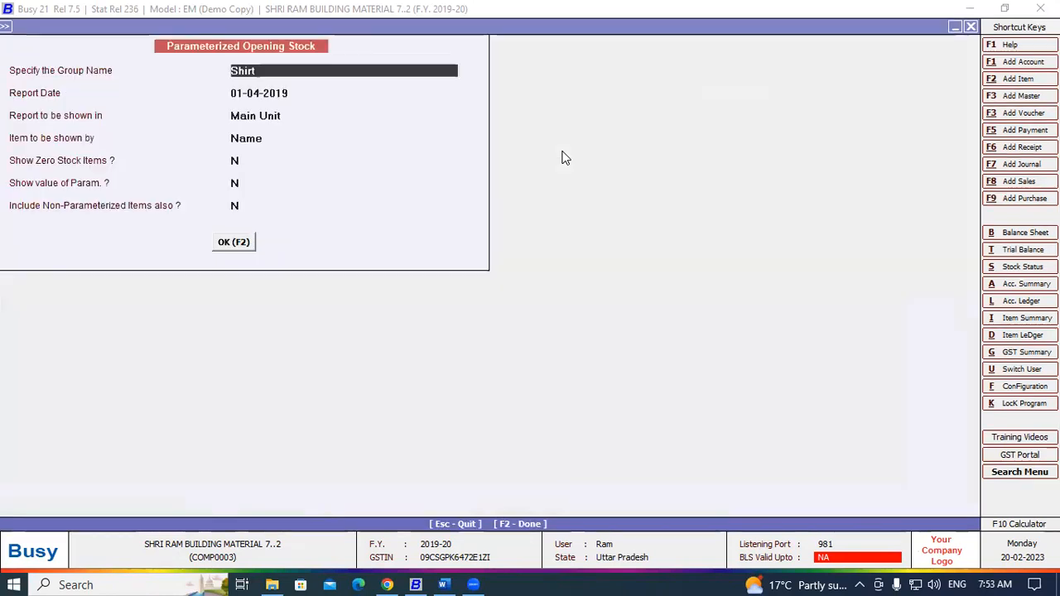
key("Escape")
key("Escape")
key("Escape")
key("Escape")
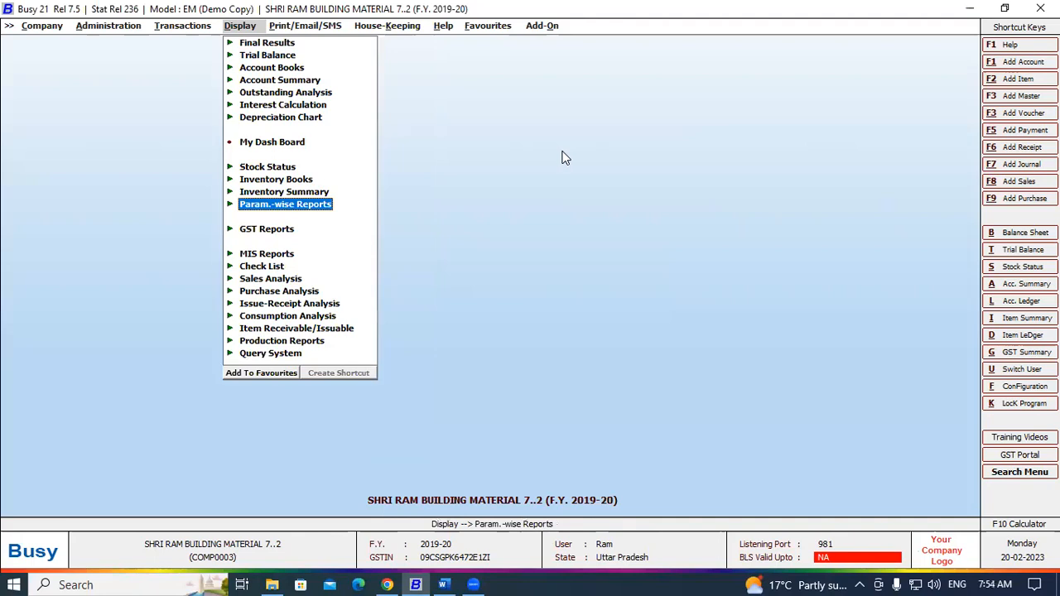
Step: Open the Zara Shirt item master for modification
left_click(103, 27)
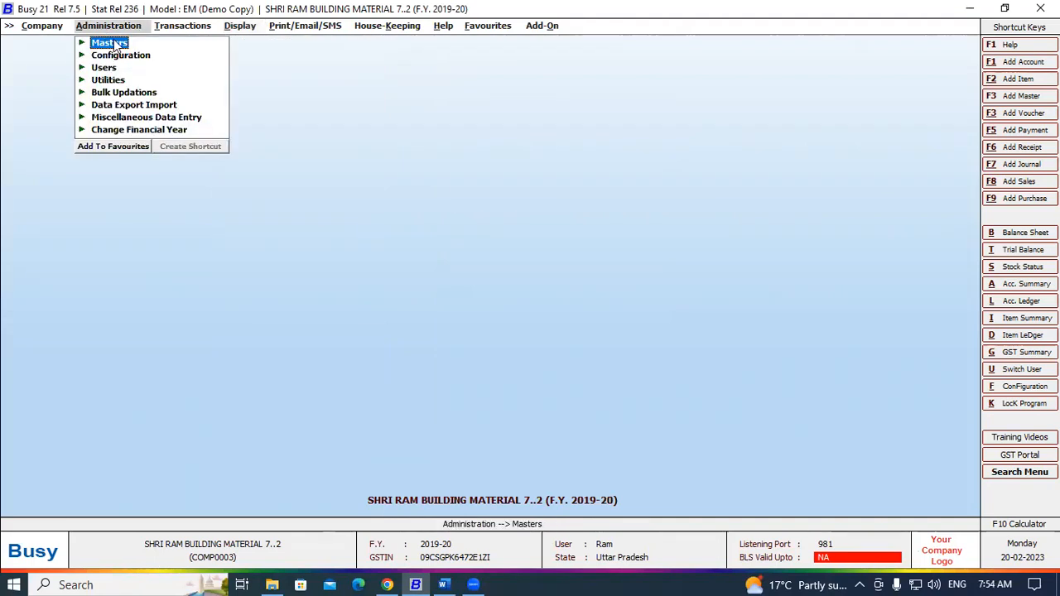
left_click(114, 42)
left_click(139, 107)
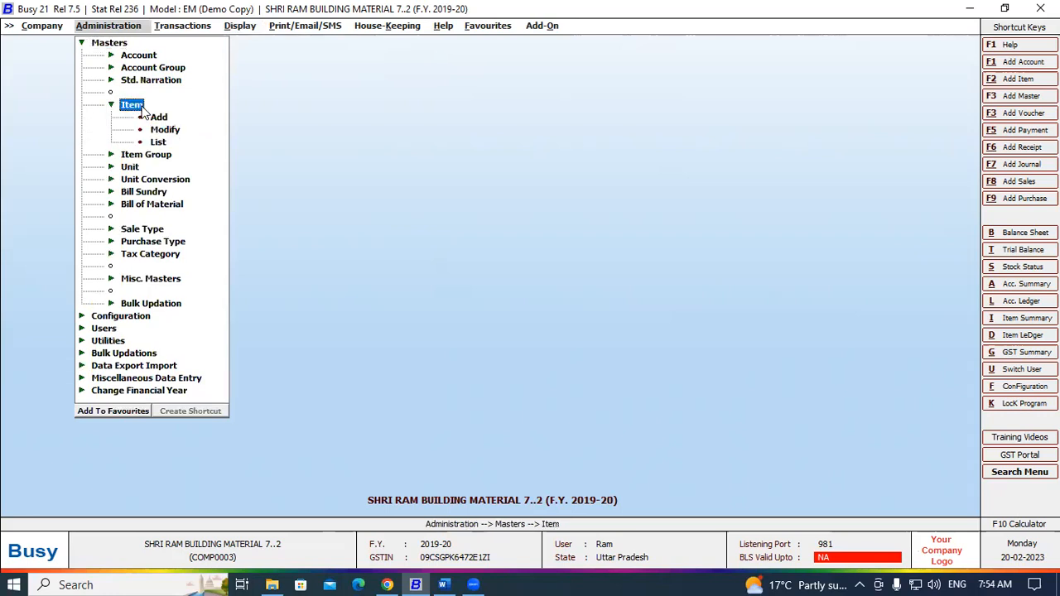
left_click(158, 117)
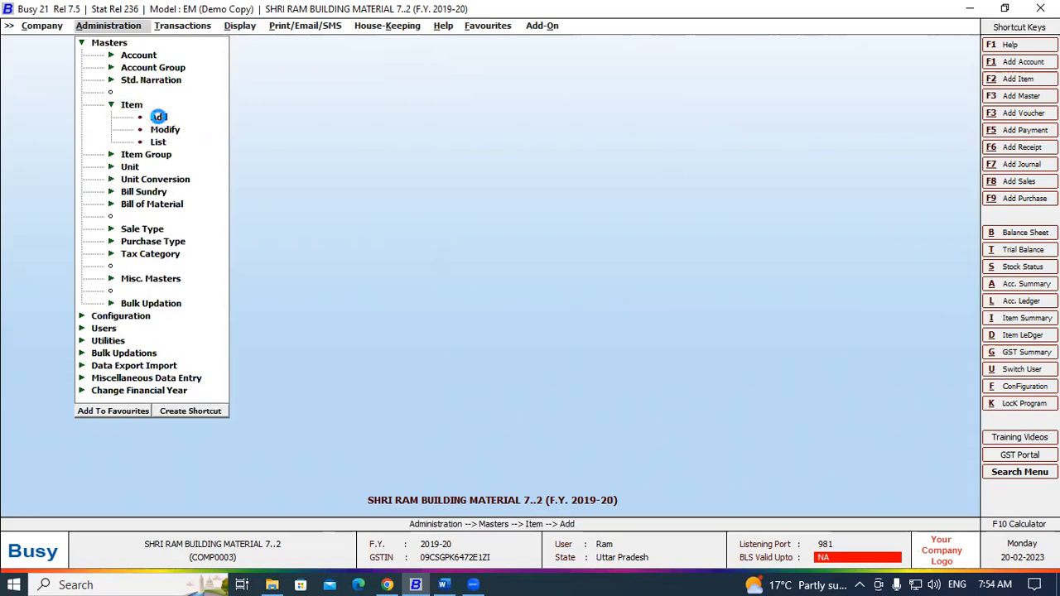
left_click(158, 116)
key("Escape")
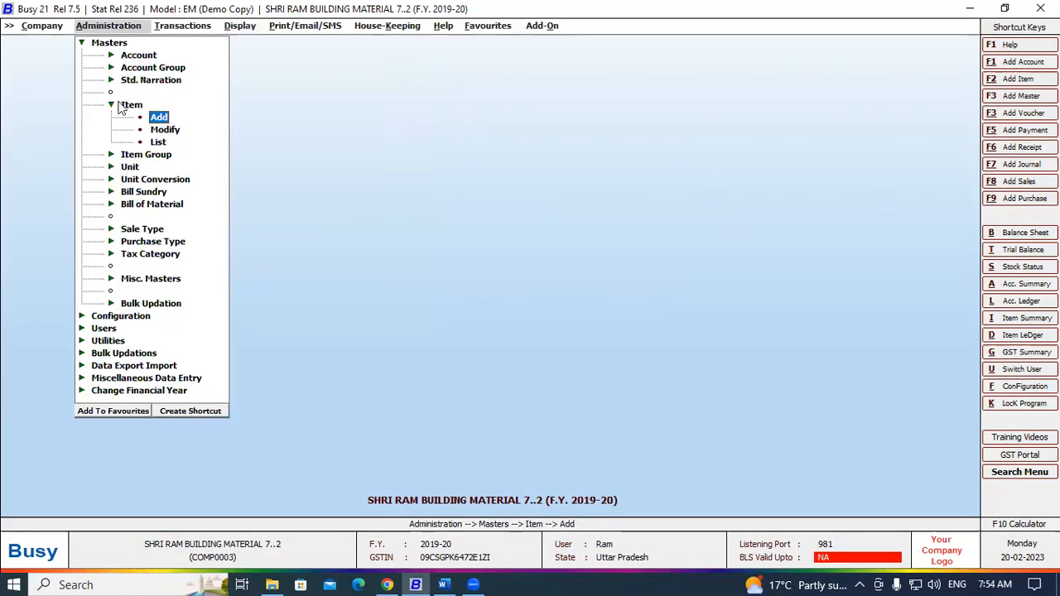
left_click(169, 132)
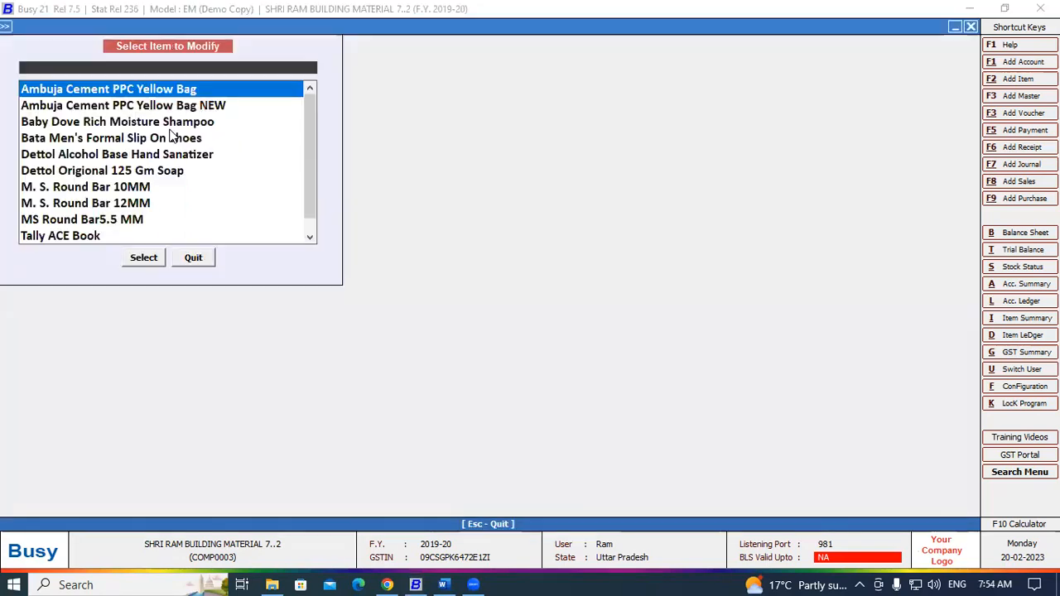
type("za")
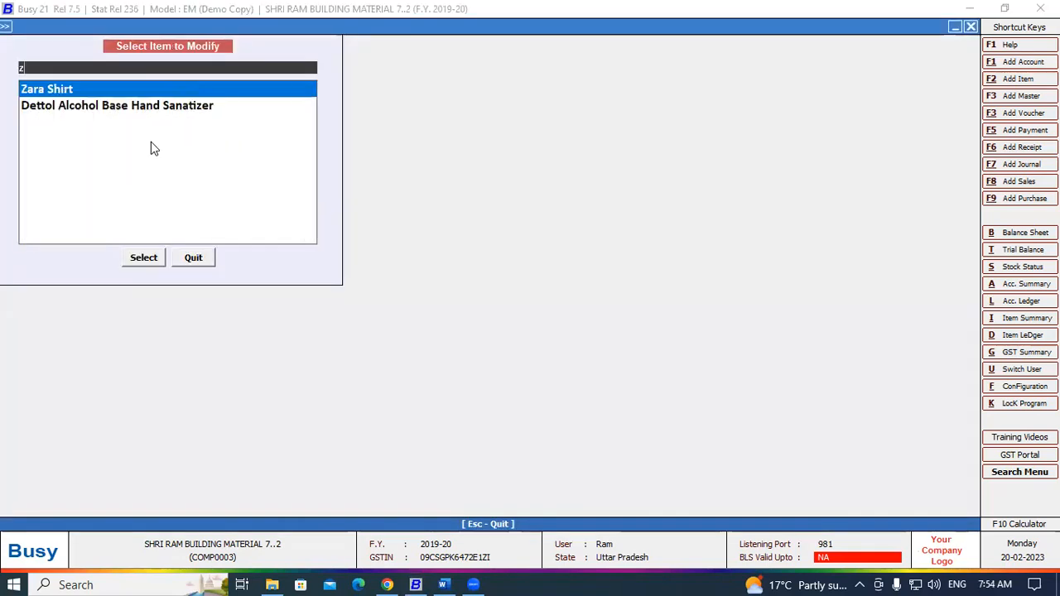
key("Return")
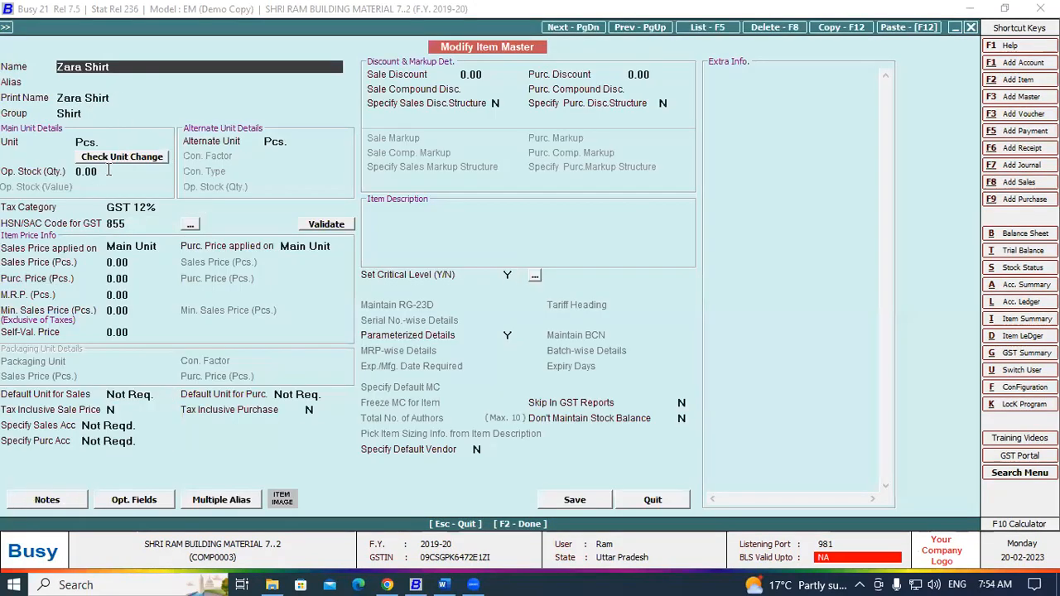
Step: Set Zara Shirt's opening stock quantity to 20 Pcs. and its opening stock value to 6,000
left_click(108, 171)
type("20")
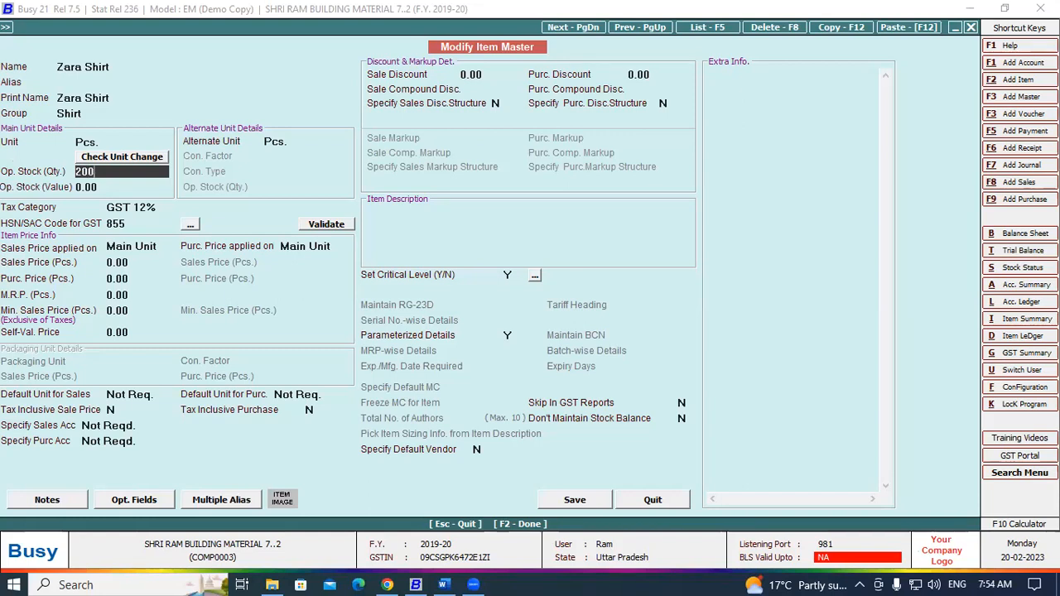
key("Return")
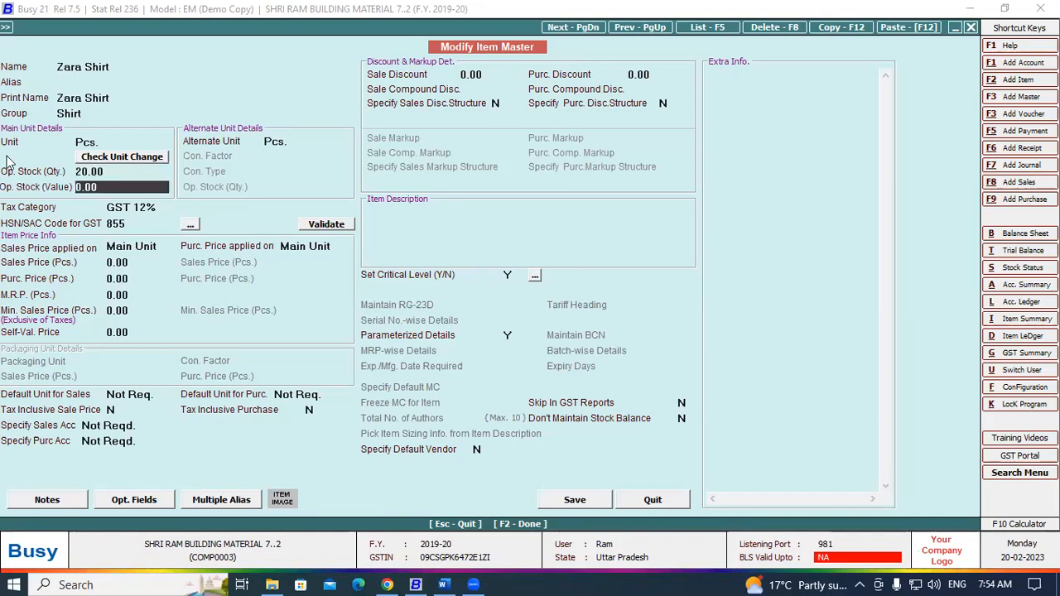
type("60")
key("Return")
key("Return")
key("Return")
key("Return")
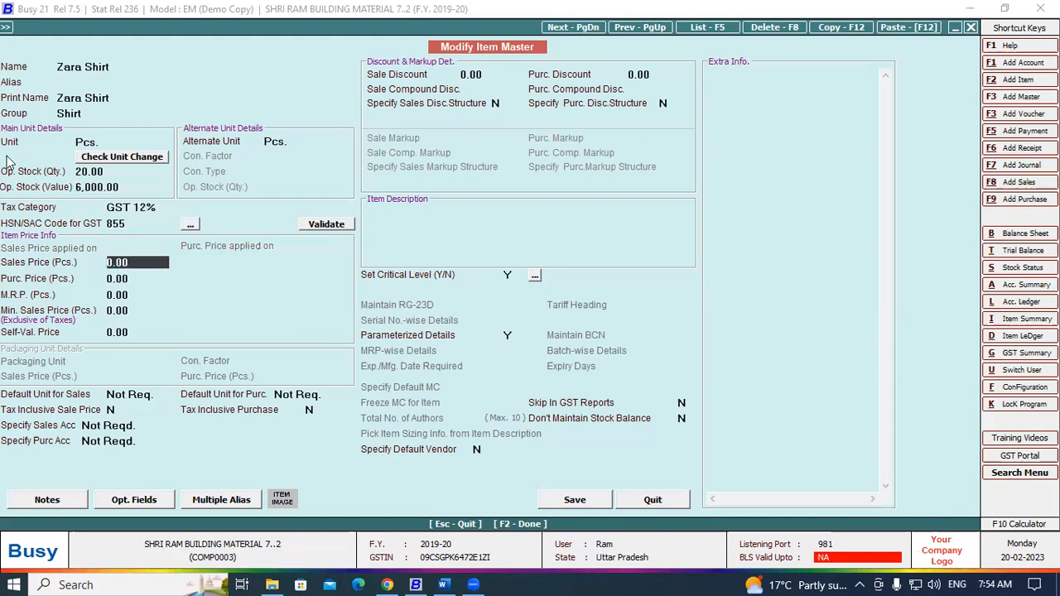
Step: Save the item with its opening stock of 20 Pcs. allocated to size M, style Comfort and colour Red, and leave the item masters
left_click(590, 501)
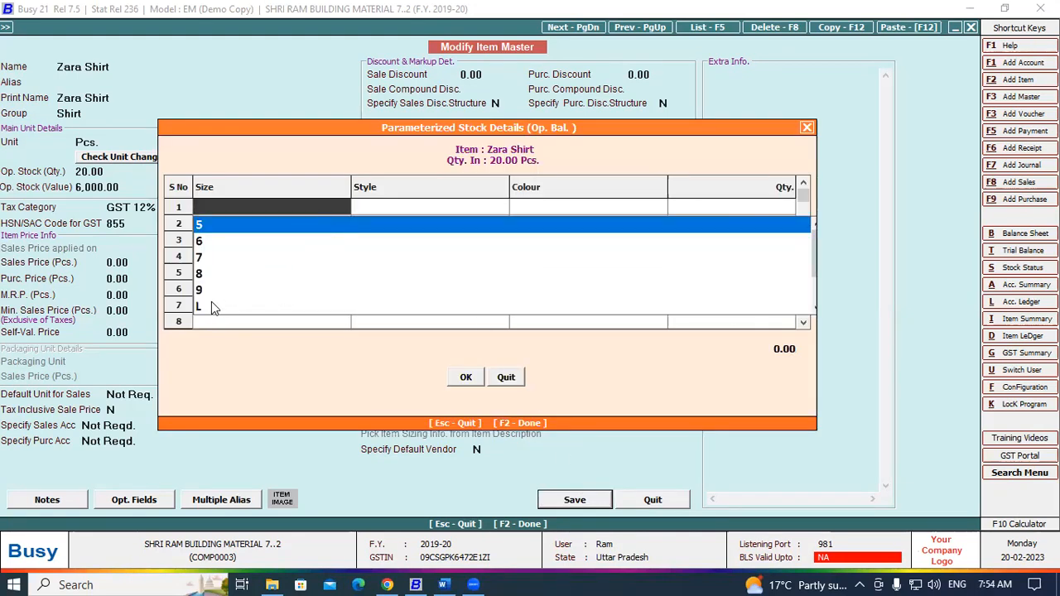
type("M")
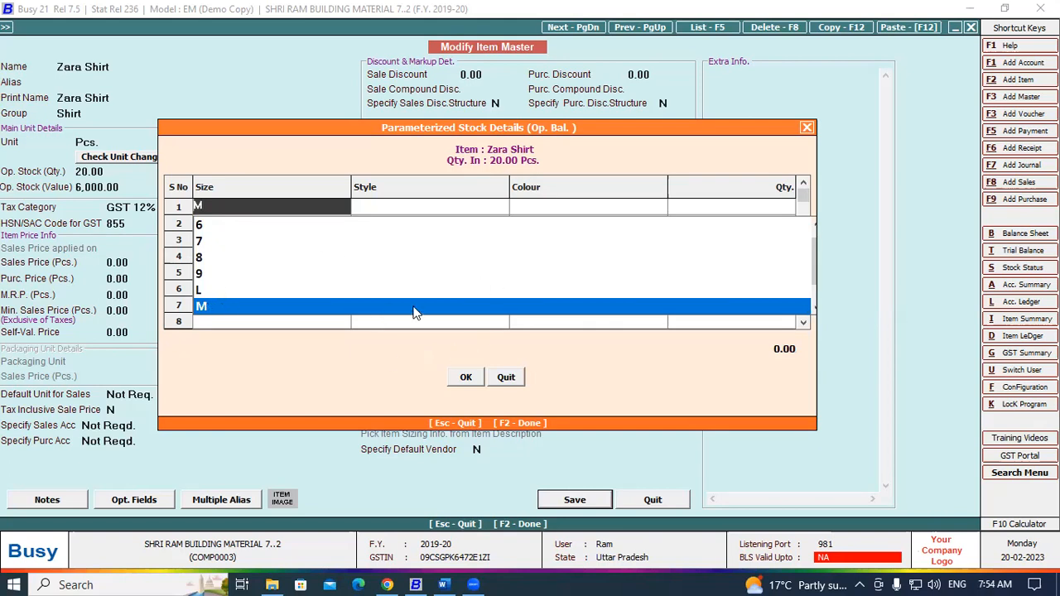
left_click(430, 209)
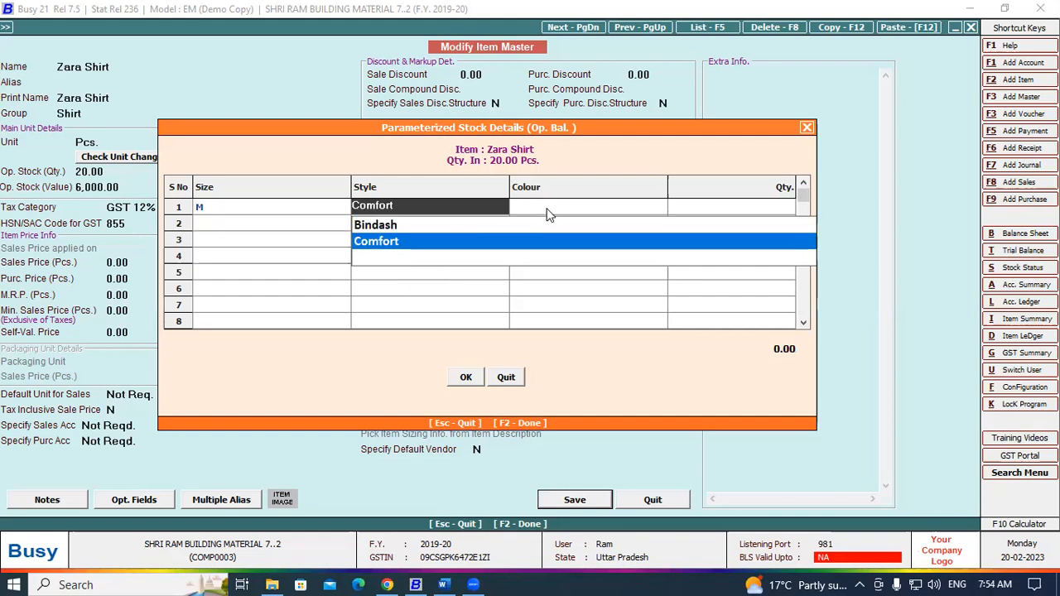
left_click(420, 245)
key("Return")
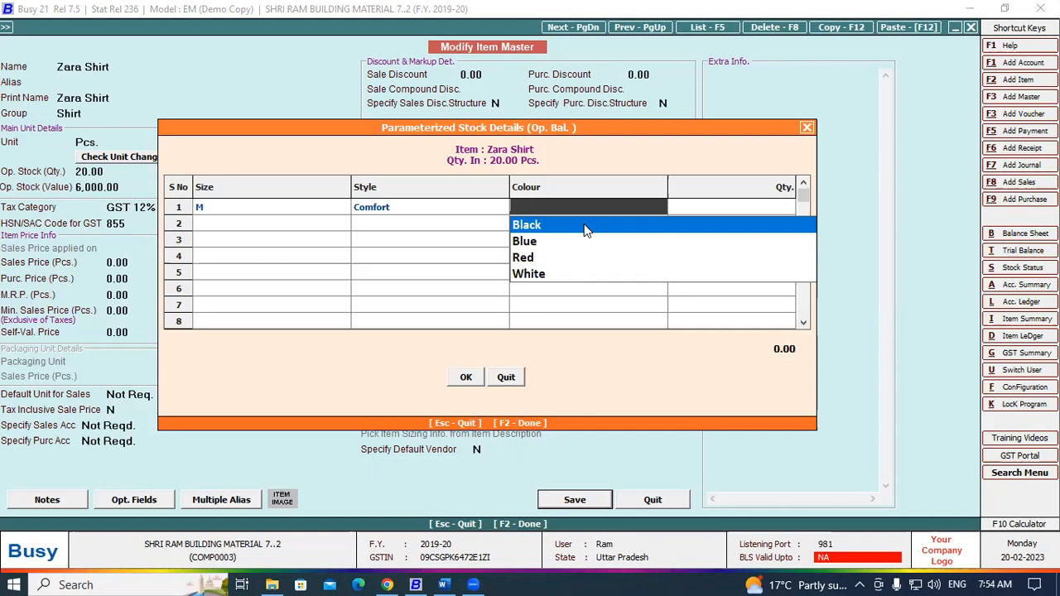
key("Down")
key("Down")
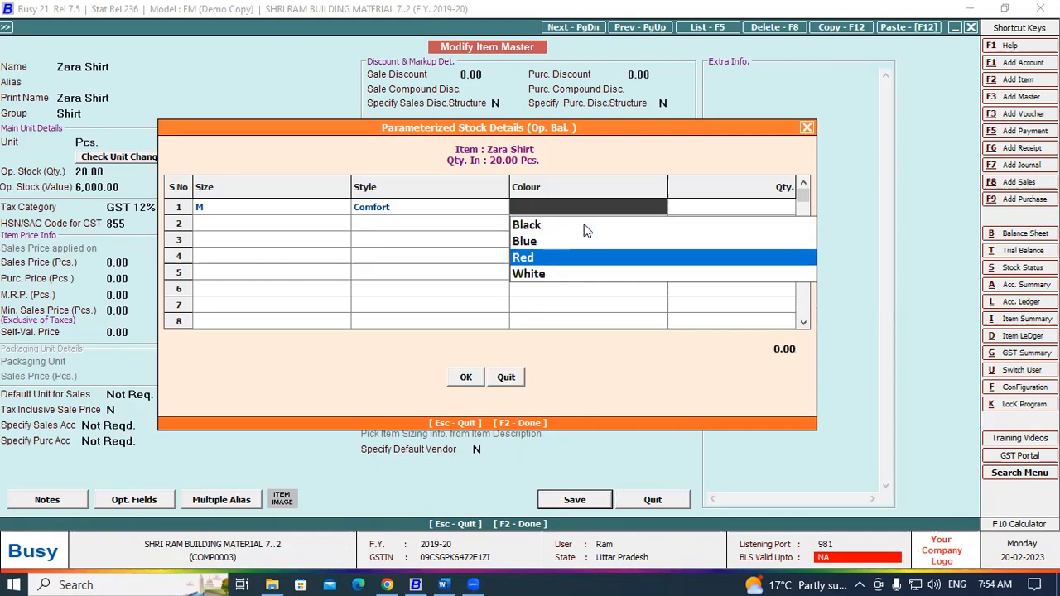
key("Return")
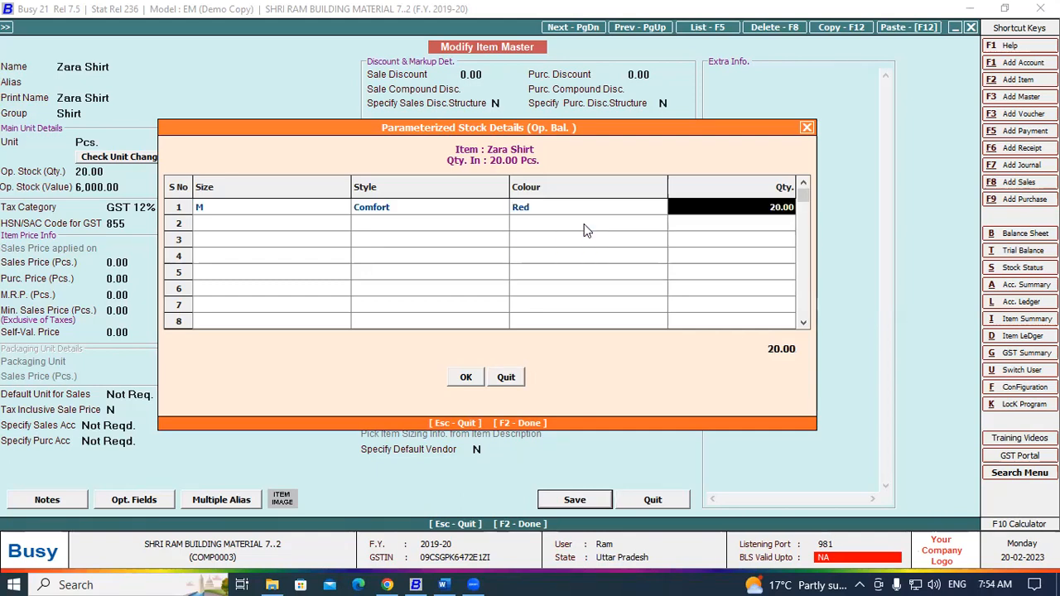
left_click(459, 377)
key("Escape")
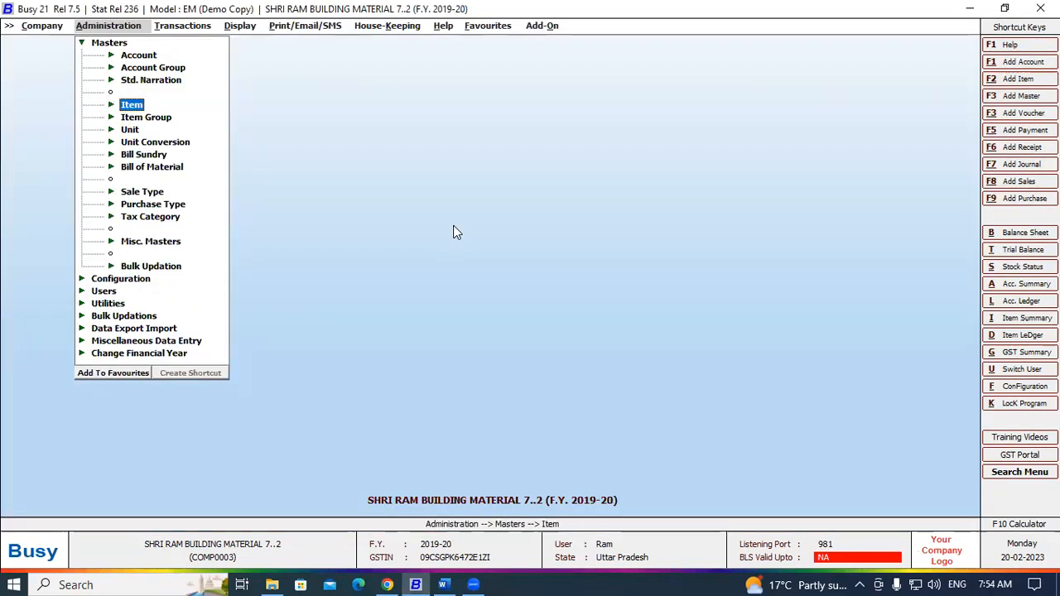
key("Escape")
key("Escape")
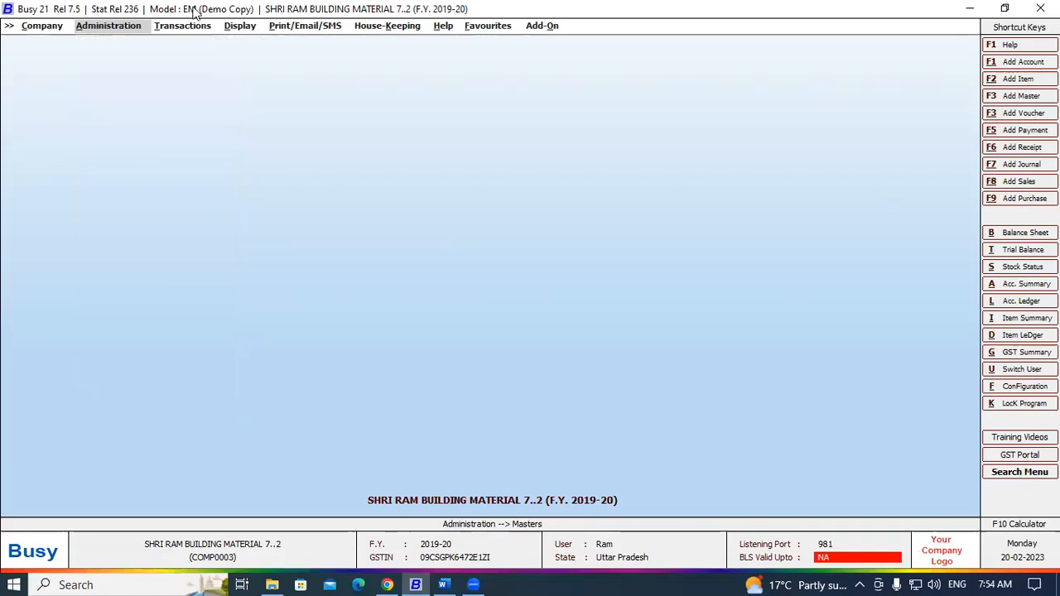